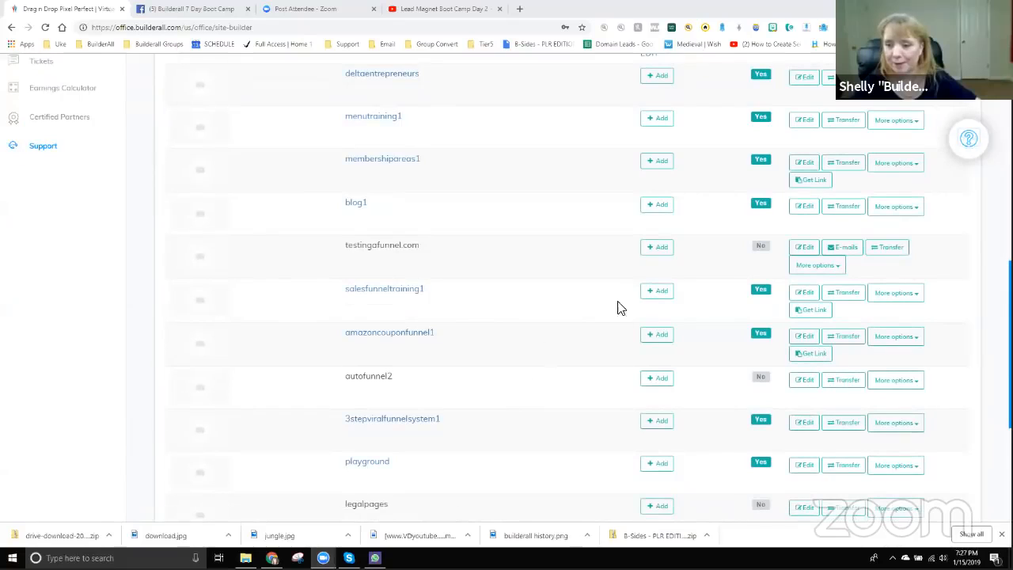
{"action": "scroll", "coordinate": [792, 486], "scroll_direction": "down", "scroll_amount": 3}
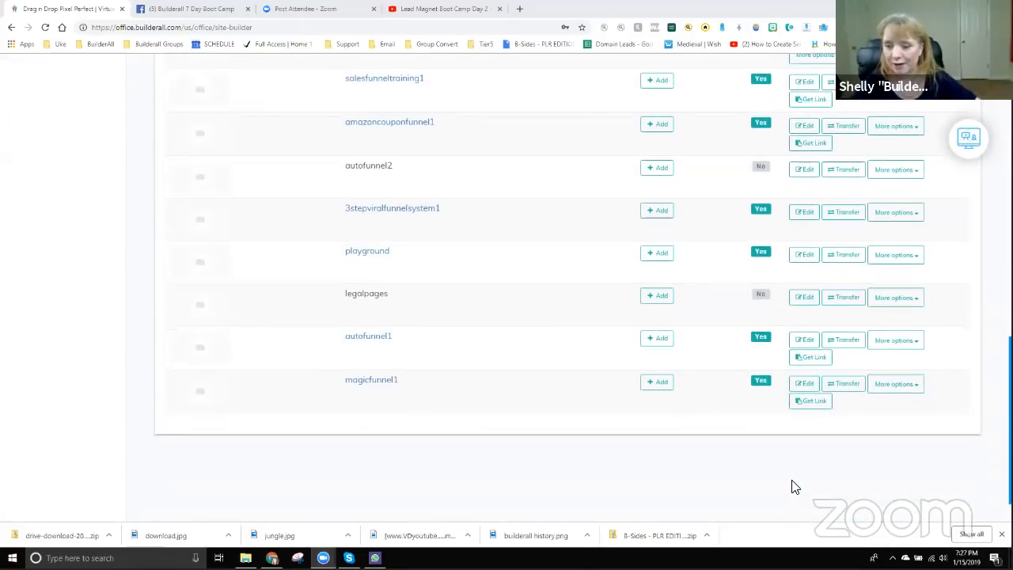
{"action": "scroll", "coordinate": [791, 475], "scroll_direction": "up", "scroll_amount": 5}
{"action": "scroll", "coordinate": [768, 463], "scroll_direction": "up", "scroll_amount": 4}
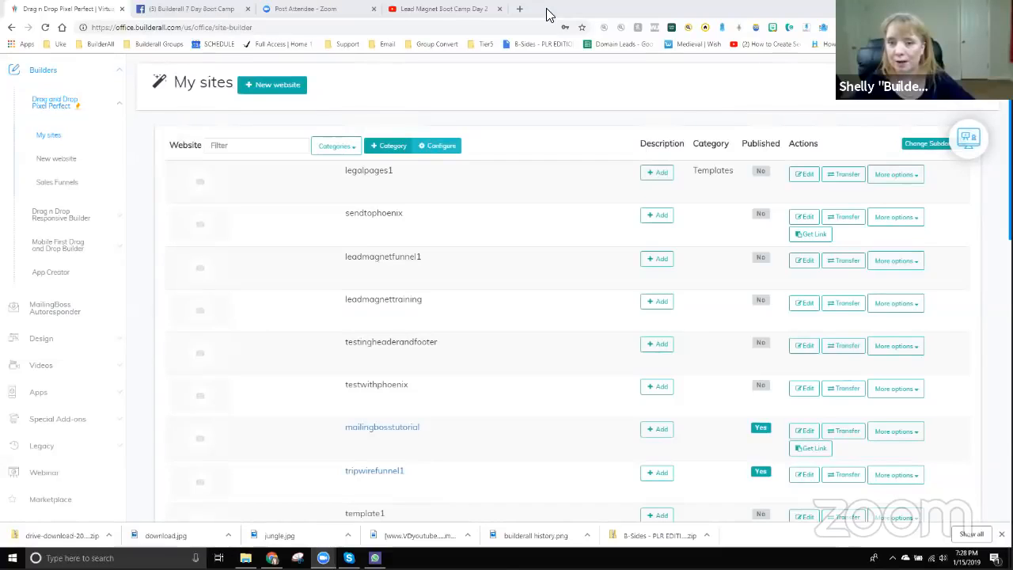
- In a new tab, sign in to RainLoop Webmail via the Email bookmarks' webmail link
{"action": "left_click", "coordinate": [521, 11]}
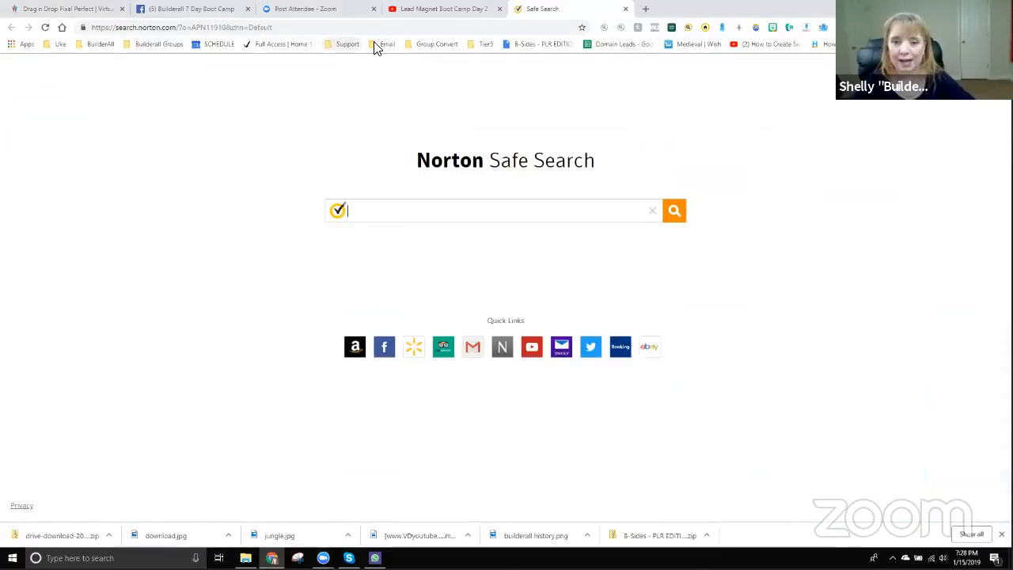
{"action": "left_click", "coordinate": [376, 43]}
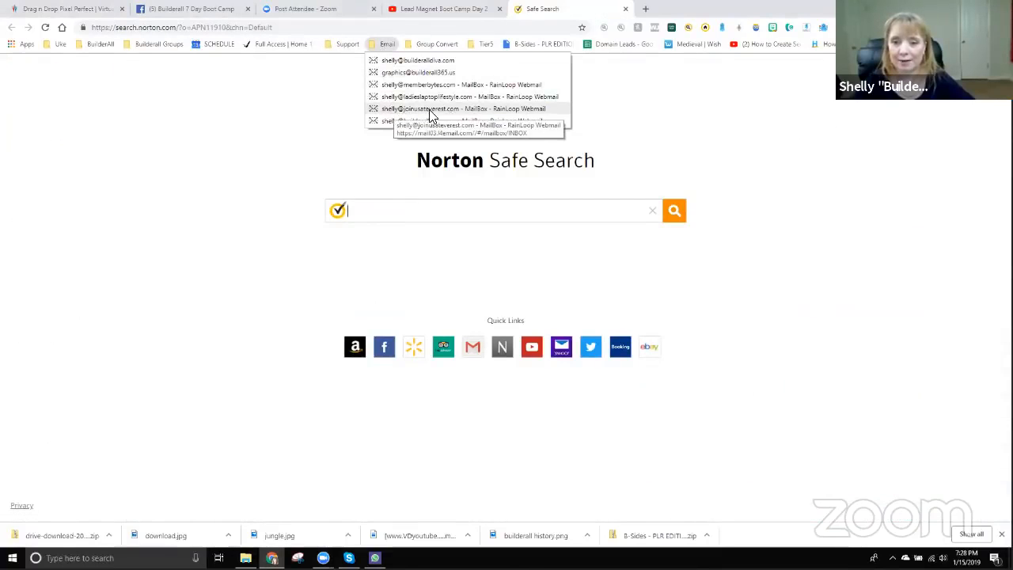
{"action": "left_click", "coordinate": [404, 109]}
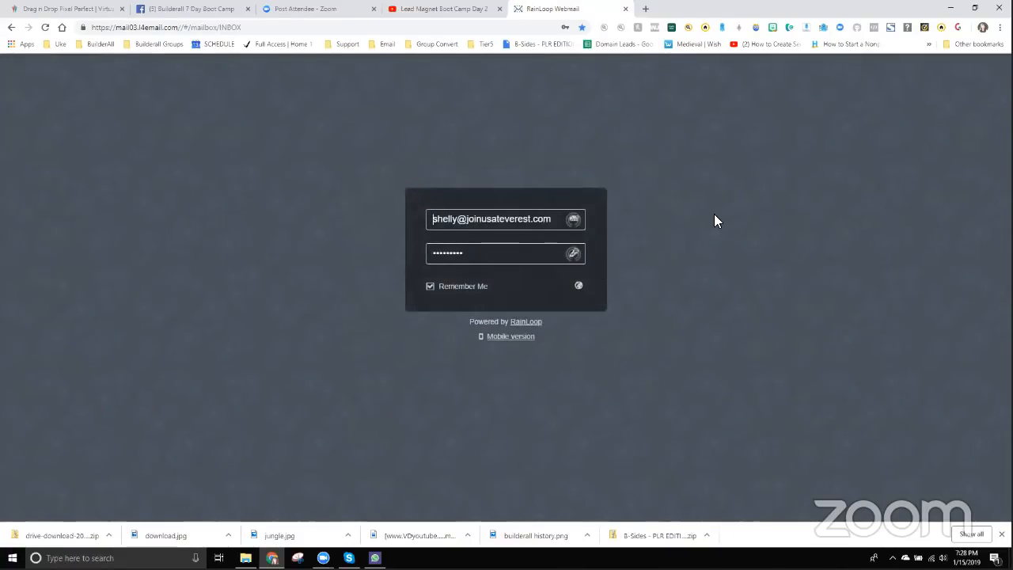
{"action": "key", "text": "Return"}
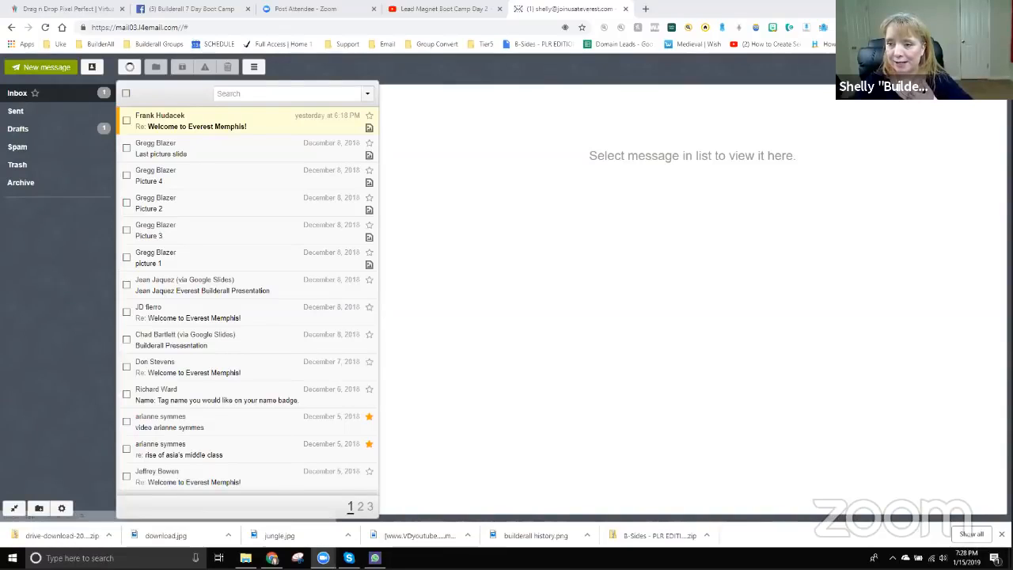
- Bring up the Add Account form from the account menu, then cancel it
{"action": "left_click", "coordinate": [949, 68]}
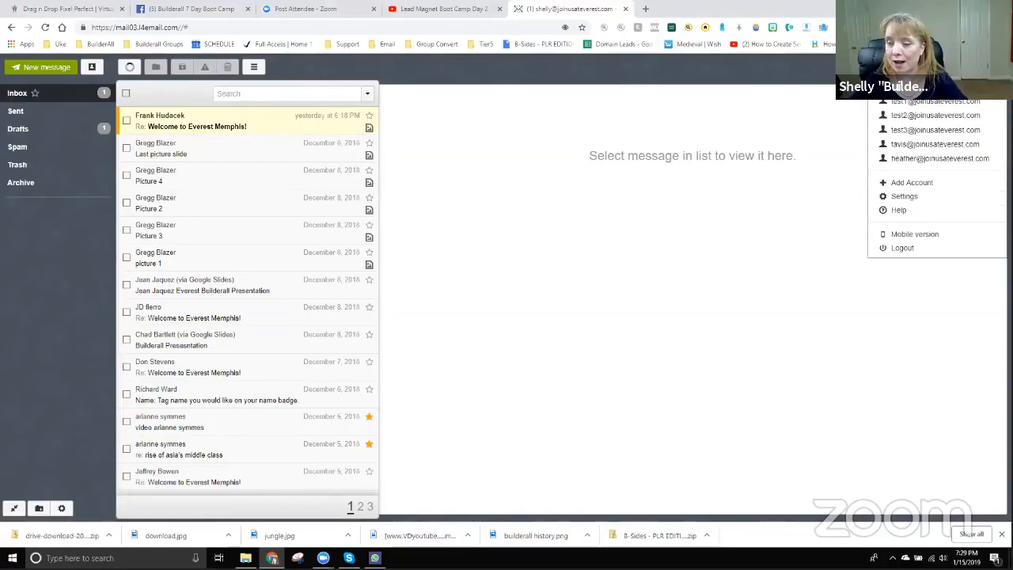
{"action": "left_click", "coordinate": [932, 189]}
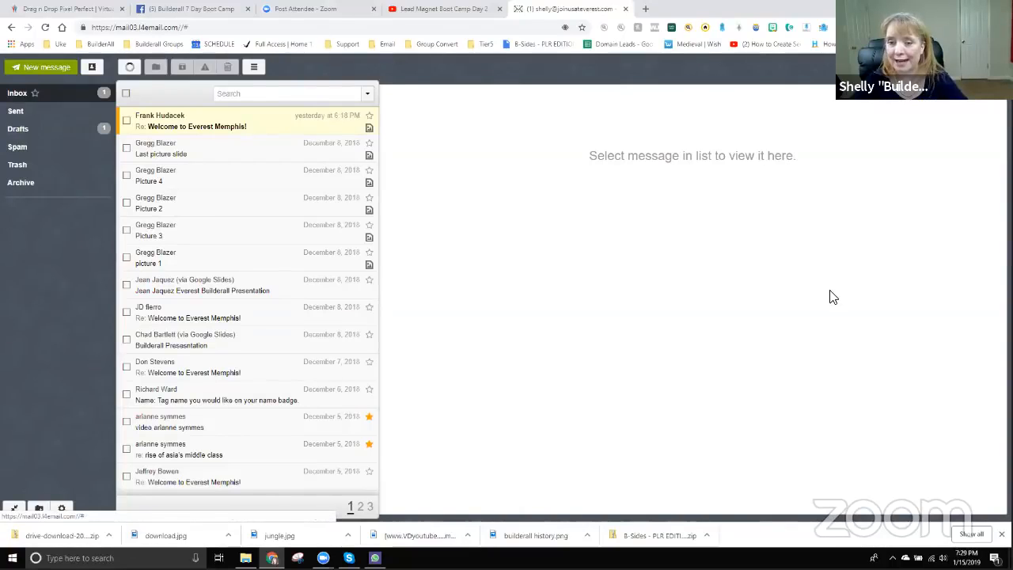
{"action": "left_click", "coordinate": [464, 158]}
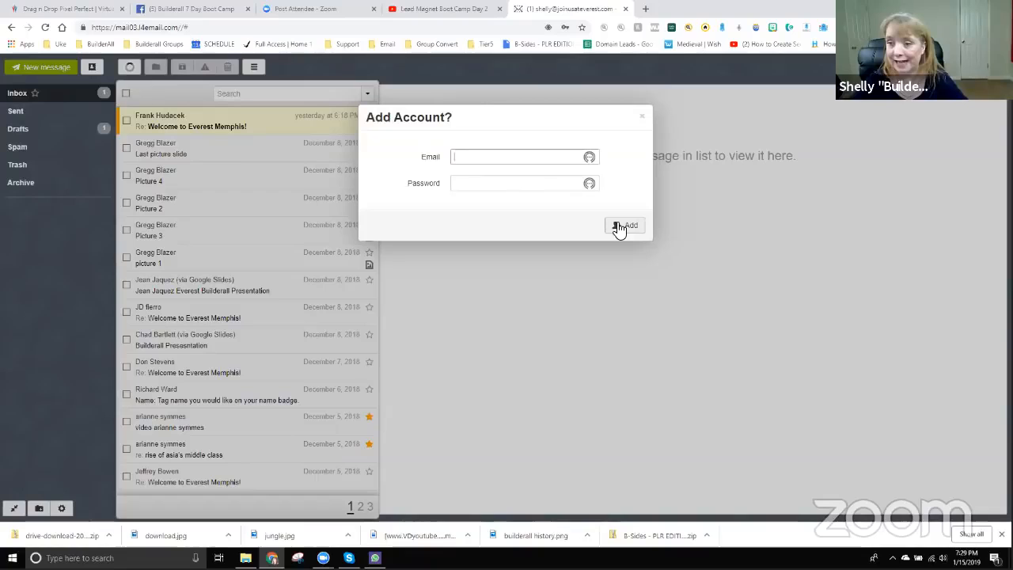
{"action": "left_click", "coordinate": [644, 121]}
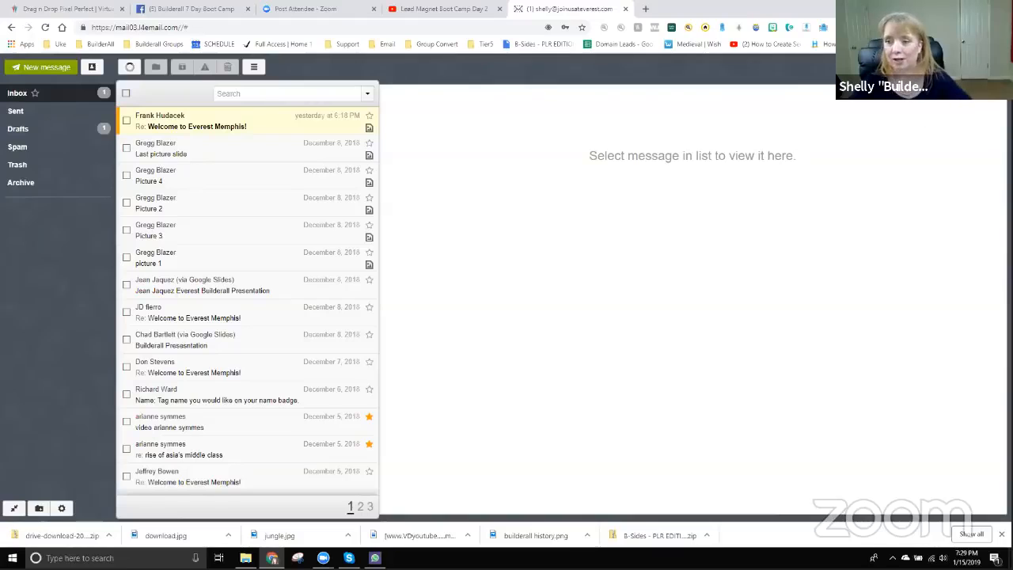
- Switch to the test1 mailbox, then test3, and return to the Builderall tab
{"action": "left_click", "coordinate": [965, 67]}
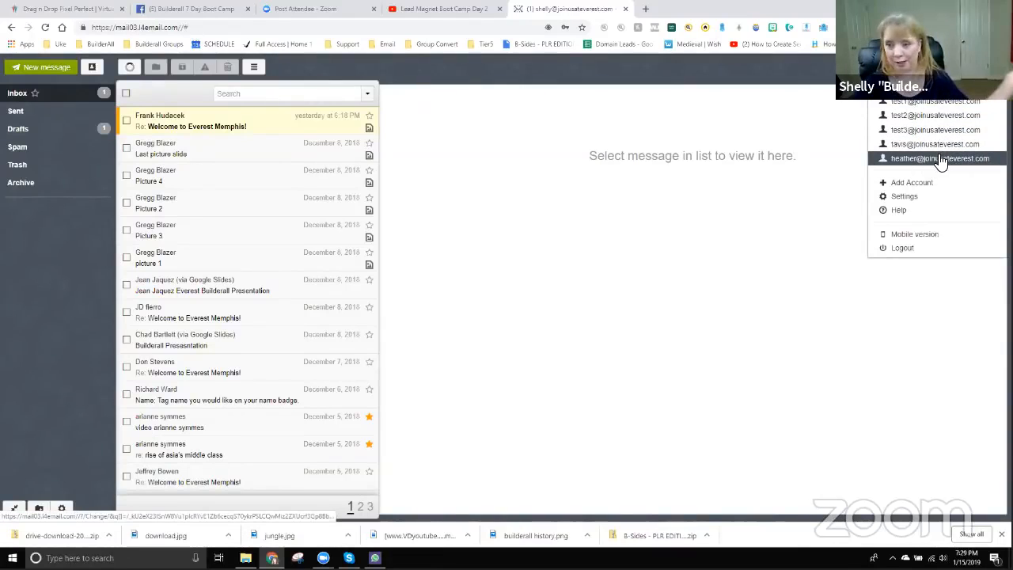
{"action": "left_click", "coordinate": [936, 113]}
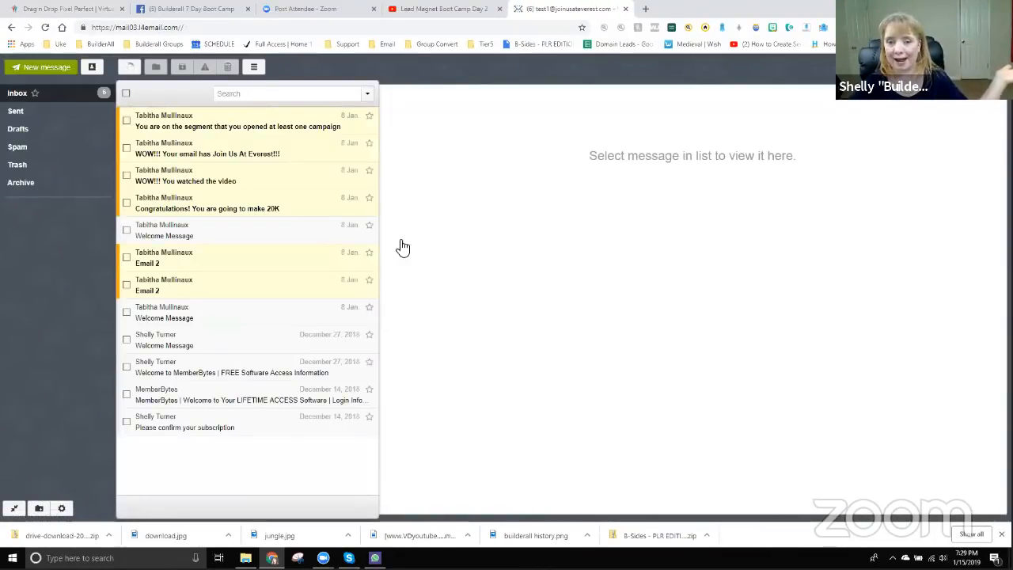
{"action": "left_click", "coordinate": [936, 67]}
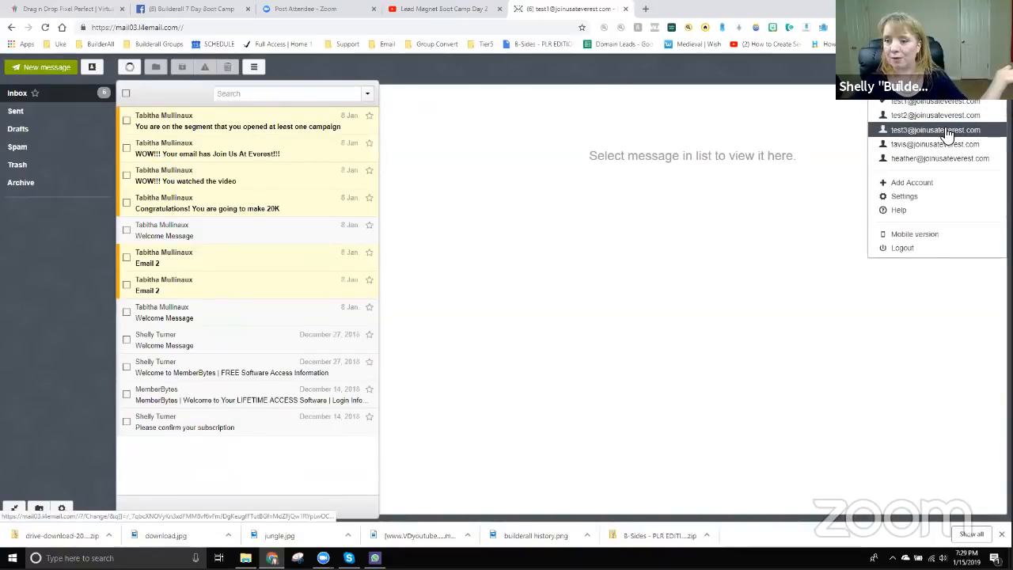
{"action": "left_click", "coordinate": [936, 131]}
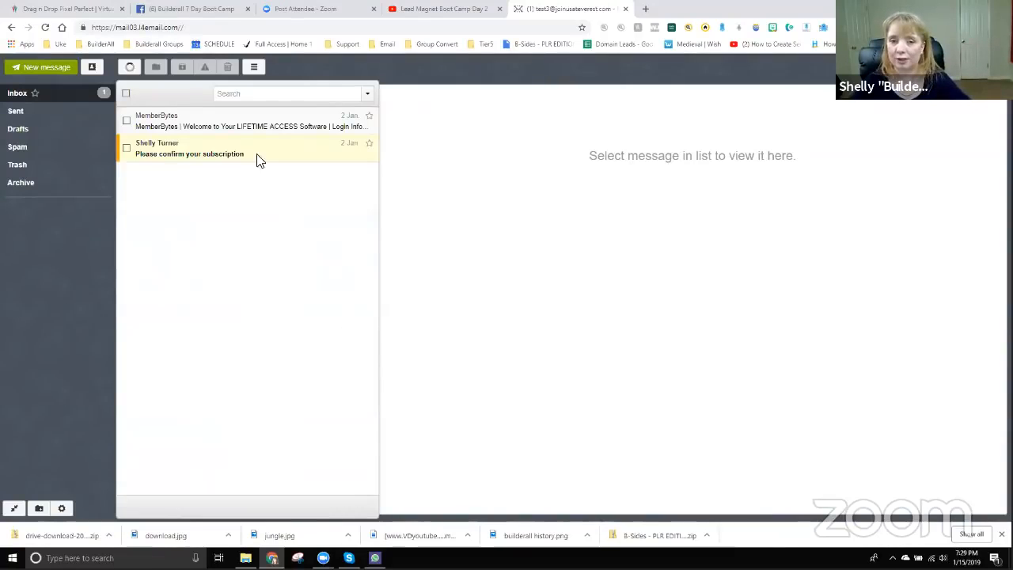
{"action": "left_click", "coordinate": [926, 69]}
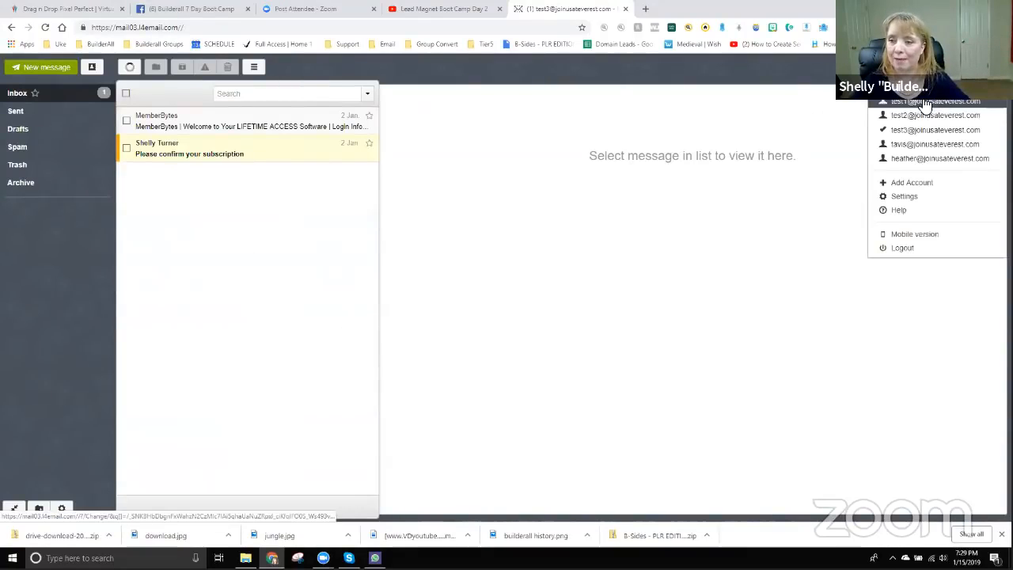
{"action": "left_click", "coordinate": [598, 296]}
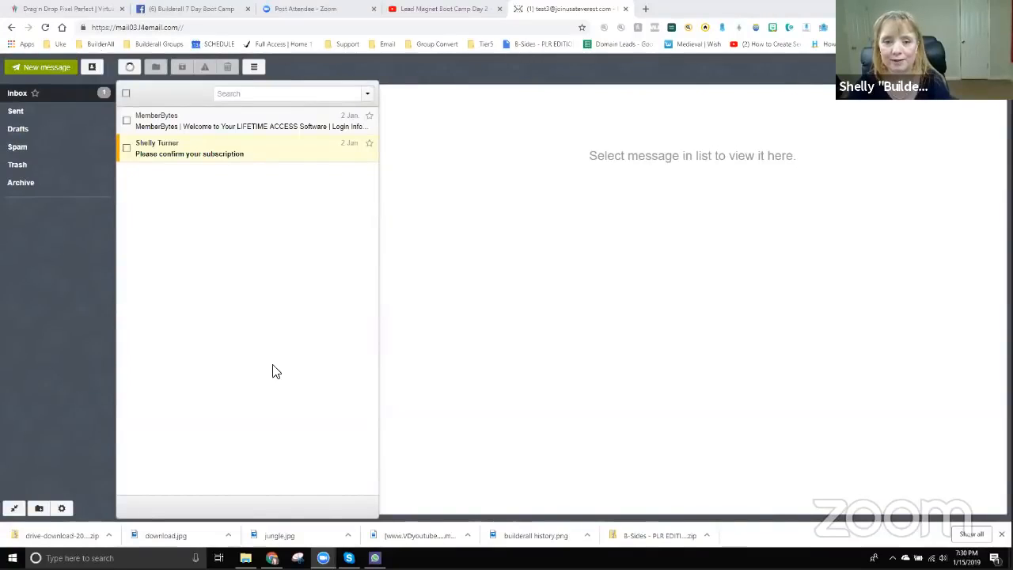
{"action": "left_click", "coordinate": [68, 9]}
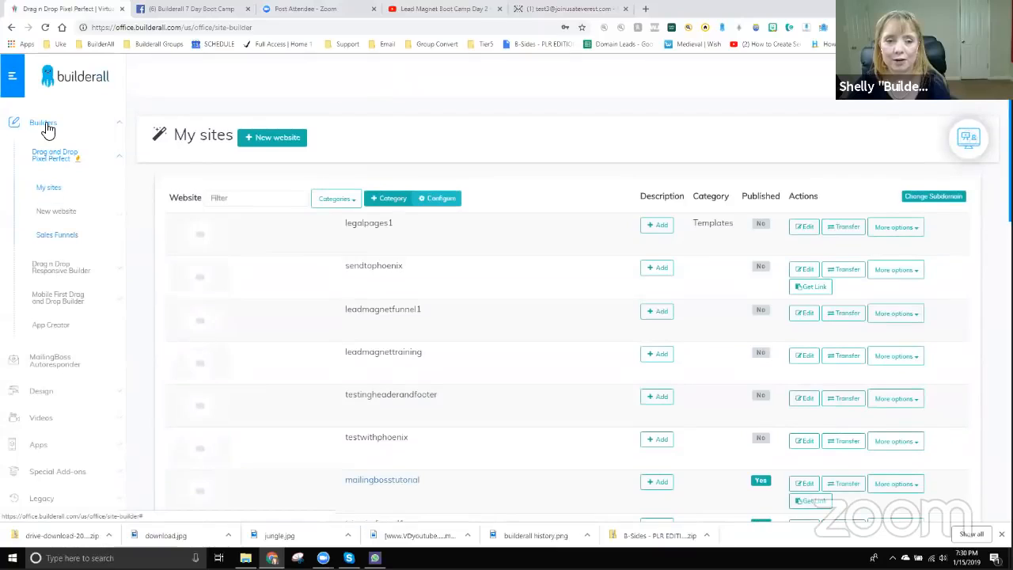
- Create a new website by editing the Blank Layout Clean template from the Blank Page category
{"action": "left_click", "coordinate": [49, 212]}
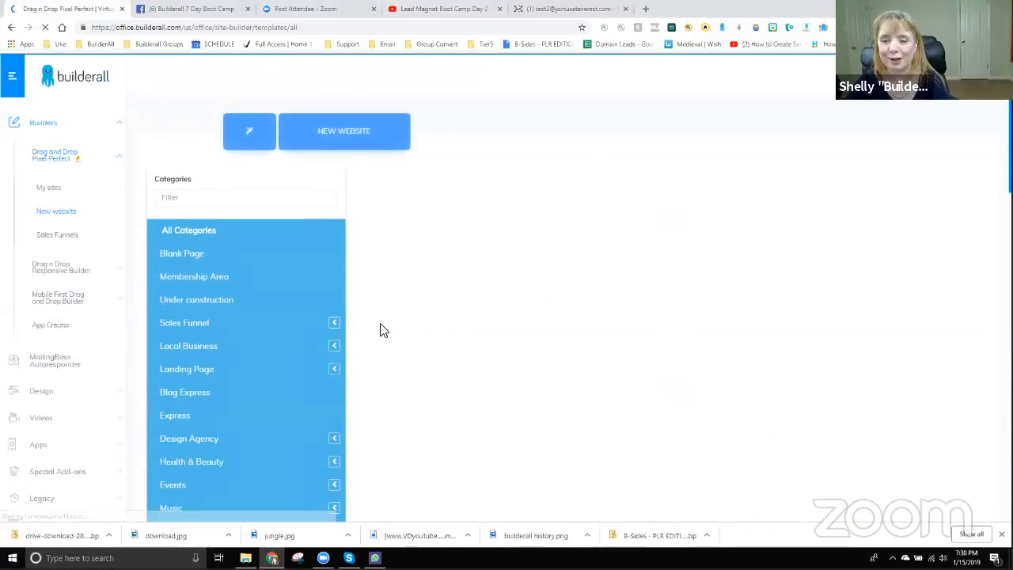
{"action": "left_click", "coordinate": [168, 259]}
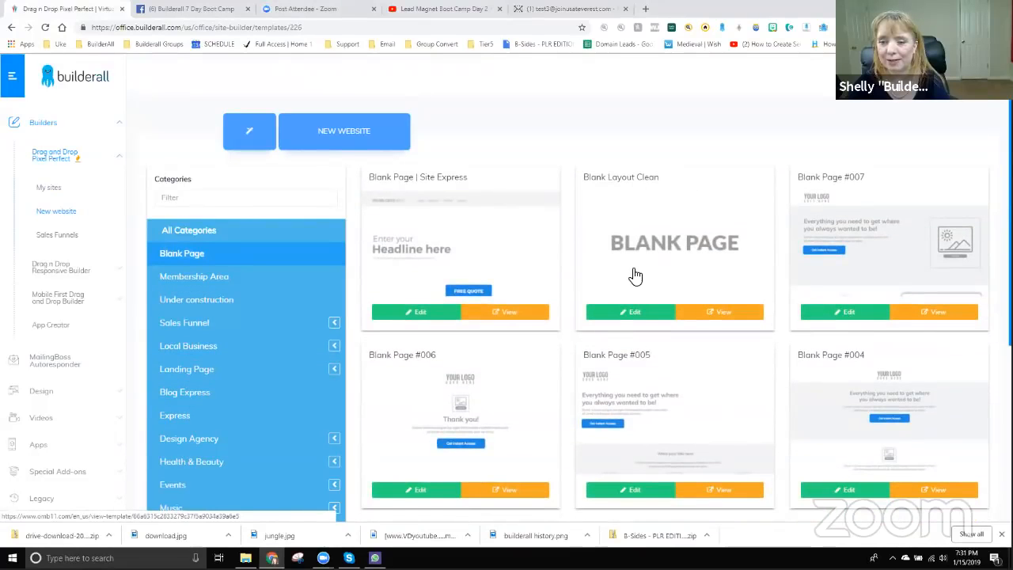
{"action": "left_click", "coordinate": [634, 312]}
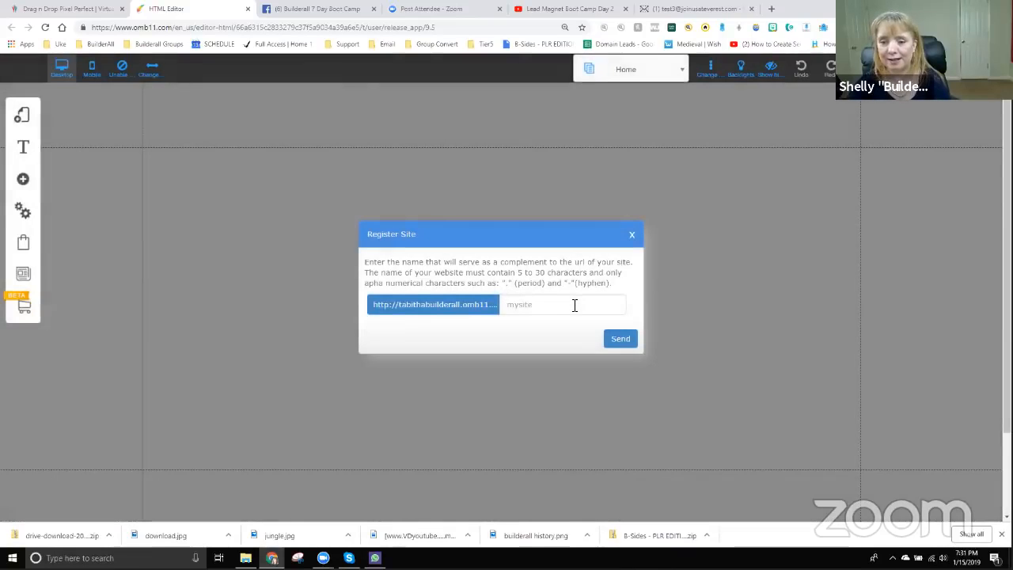
- Register the site as 'tuesdaynighttraining', save it, and dismiss the saved confirmation
{"action": "left_click", "coordinate": [573, 307]}
{"action": "type", "text": "uesday"}
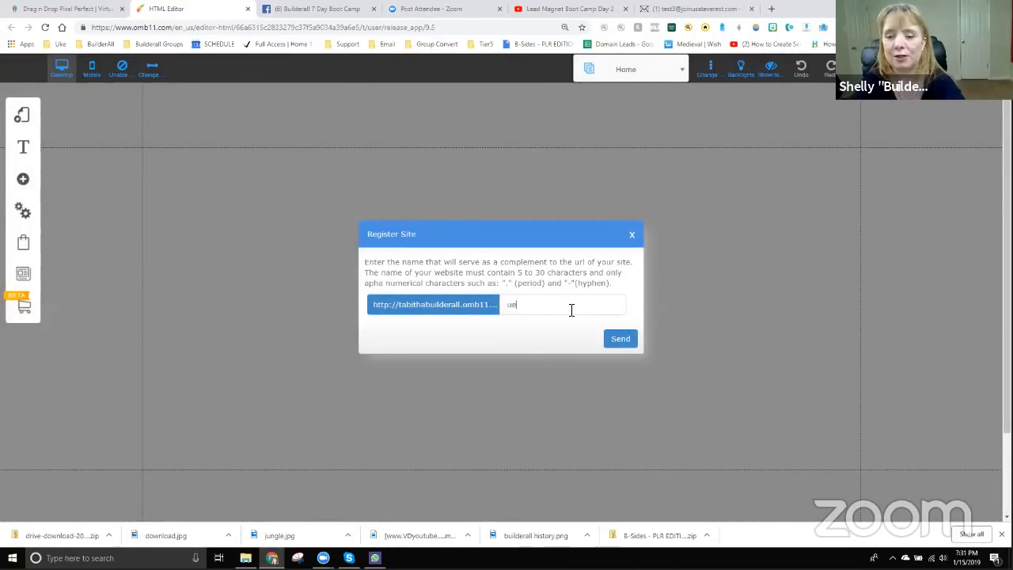
{"action": "key", "text": "BackSpace"}
{"action": "key", "text": "BackSpace"}
{"action": "type", "text": "tue"}
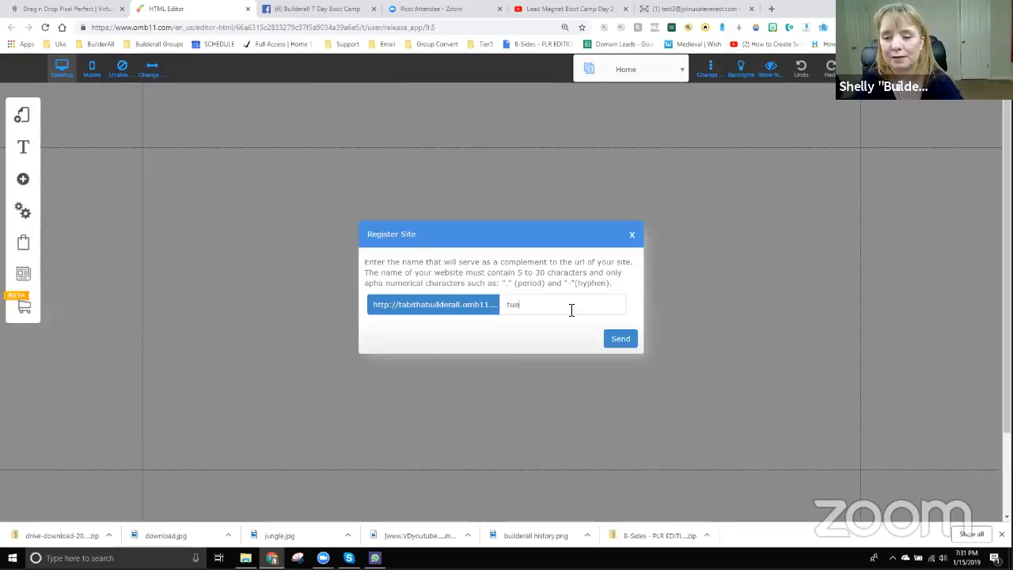
{"action": "type", "text": "sdaynighttr"}
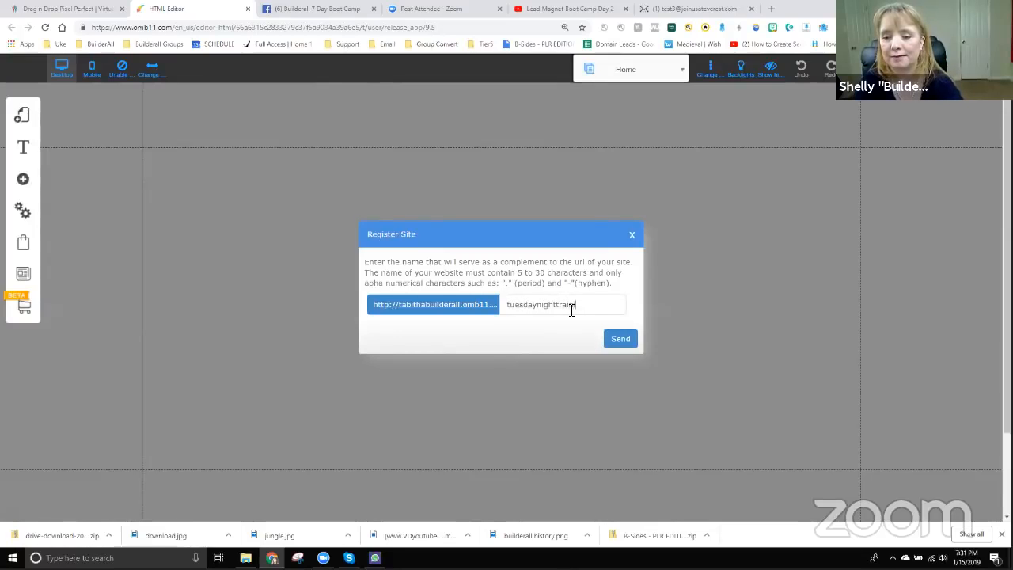
{"action": "type", "text": "aining"}
{"action": "left_click", "coordinate": [614, 340]}
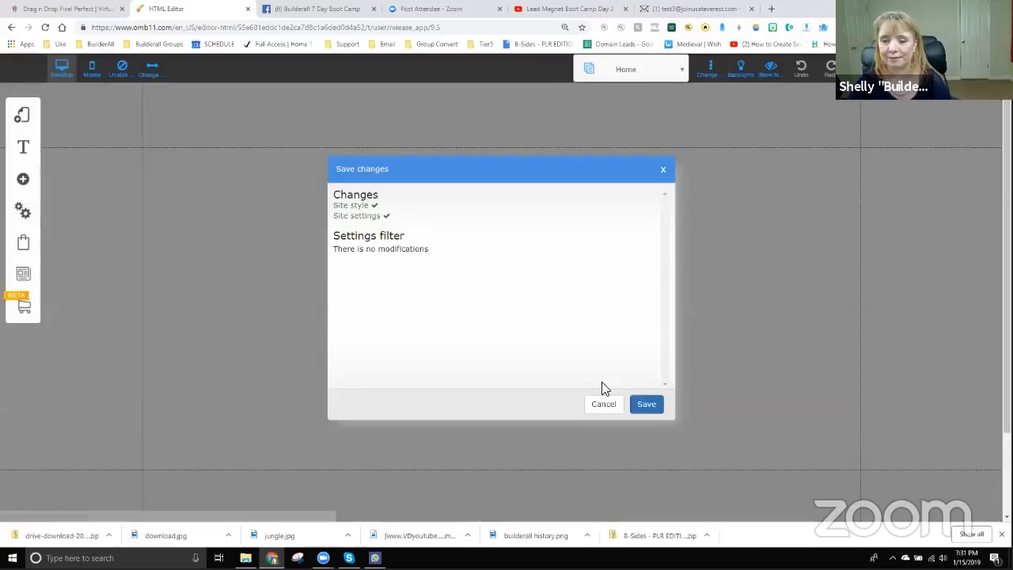
{"action": "left_click", "coordinate": [646, 405]}
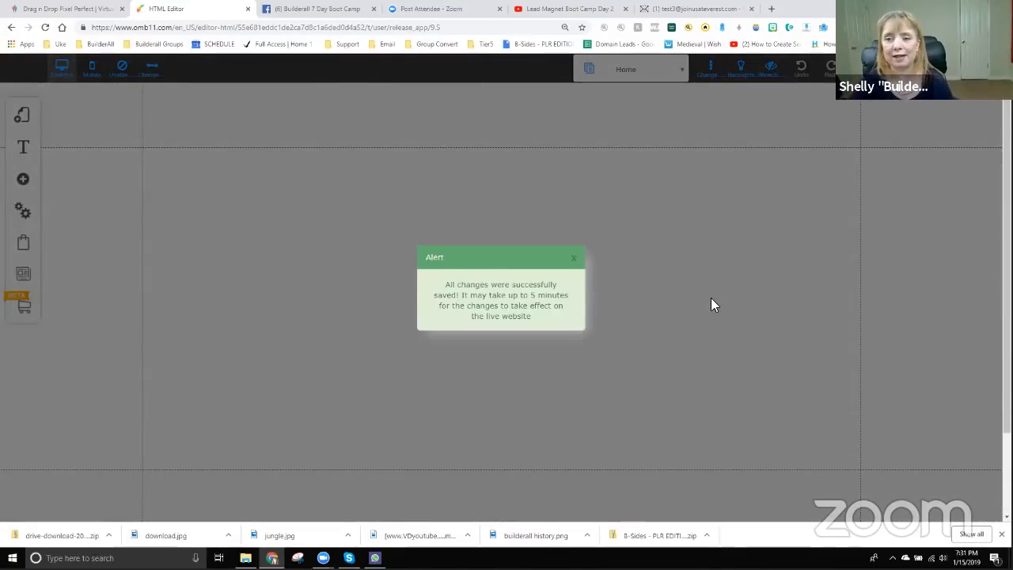
{"action": "left_click", "coordinate": [573, 258]}
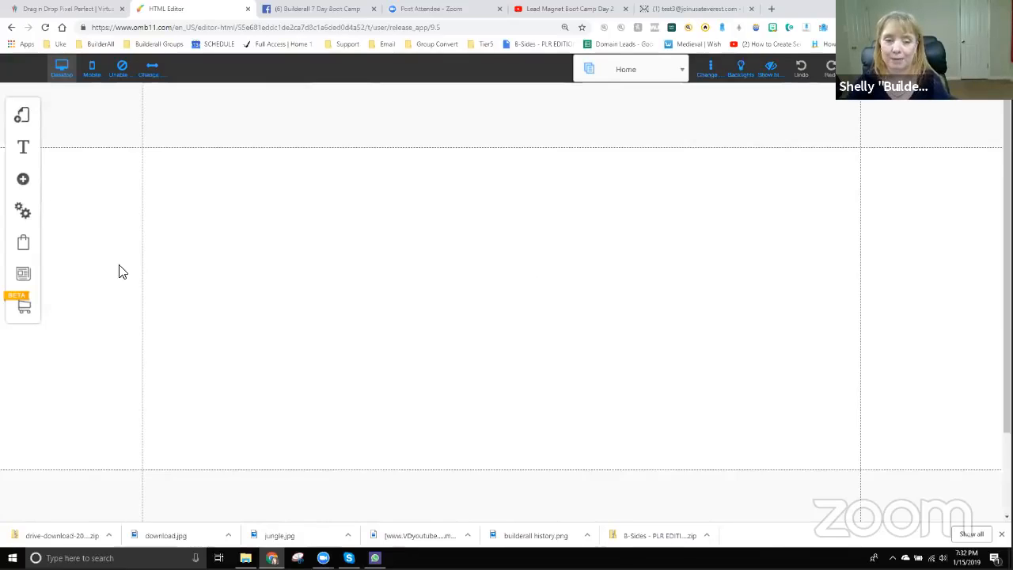
- Insert the First Name / E-mail / Submit optin form from the elements panel
{"action": "left_click", "coordinate": [26, 182]}
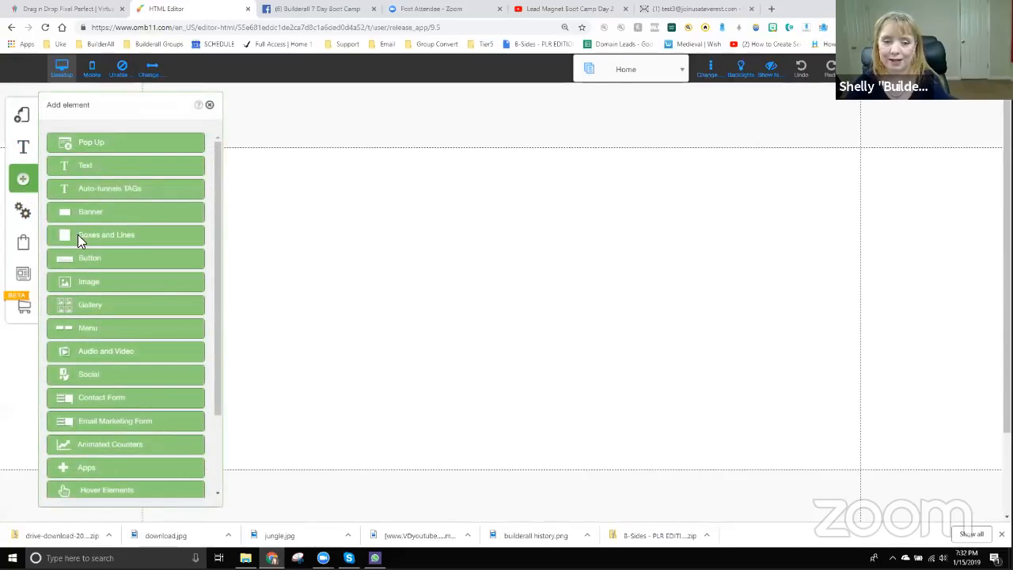
{"action": "left_click", "coordinate": [96, 399]}
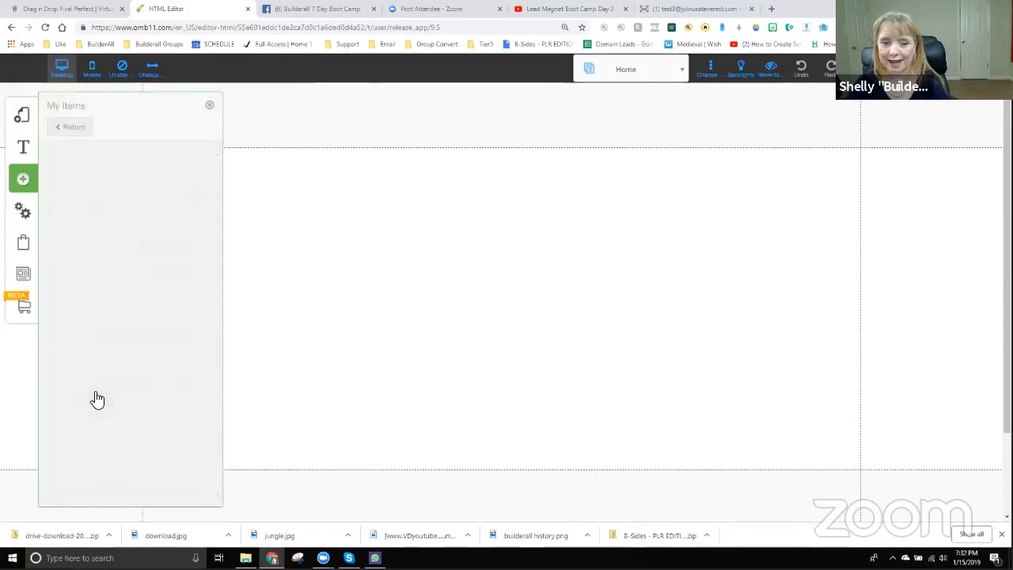
{"action": "scroll", "coordinate": [118, 332], "scroll_direction": "down", "scroll_amount": 5}
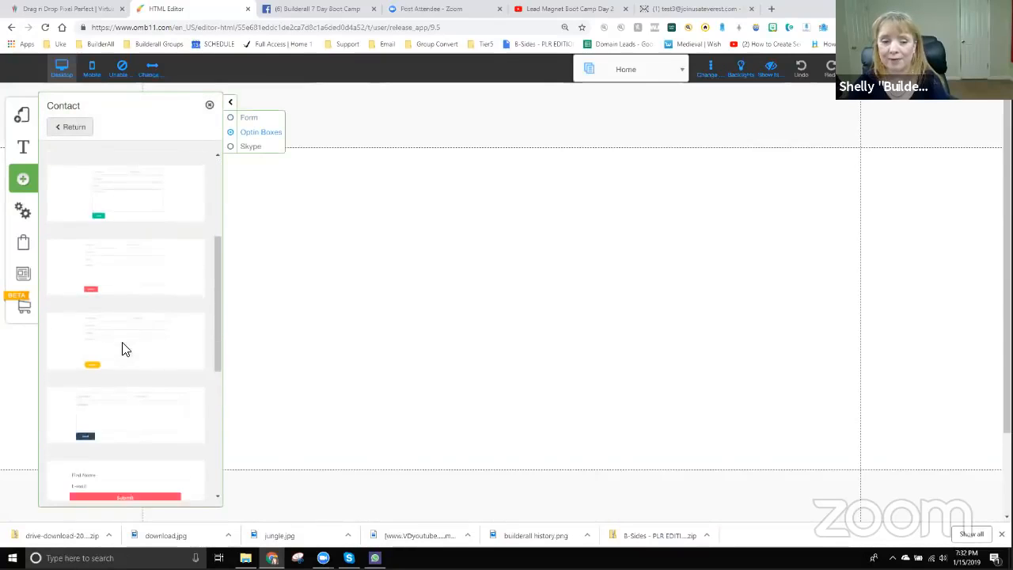
{"action": "scroll", "coordinate": [123, 348], "scroll_direction": "down", "scroll_amount": 4}
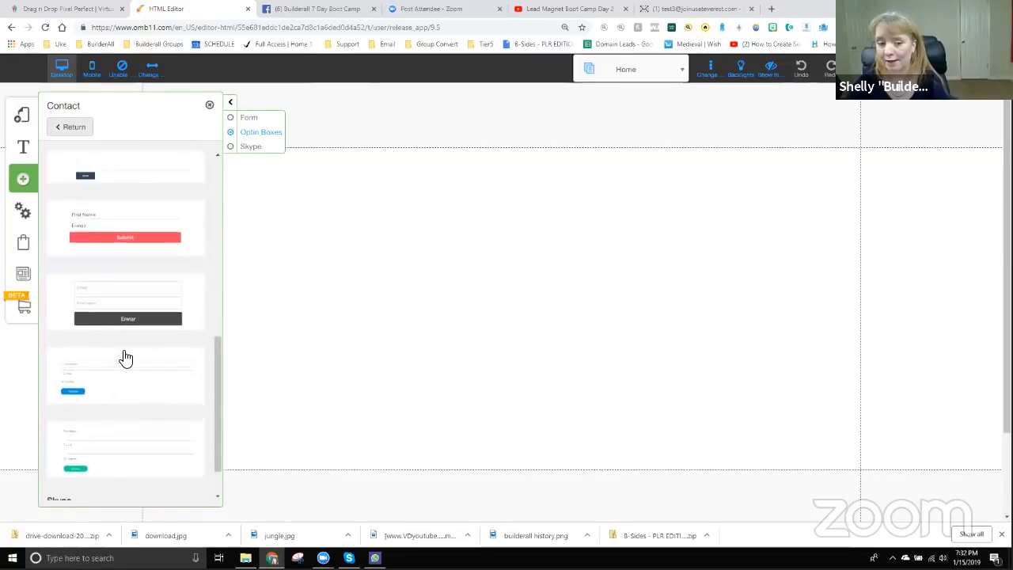
{"action": "scroll", "coordinate": [123, 356], "scroll_direction": "up", "scroll_amount": 10}
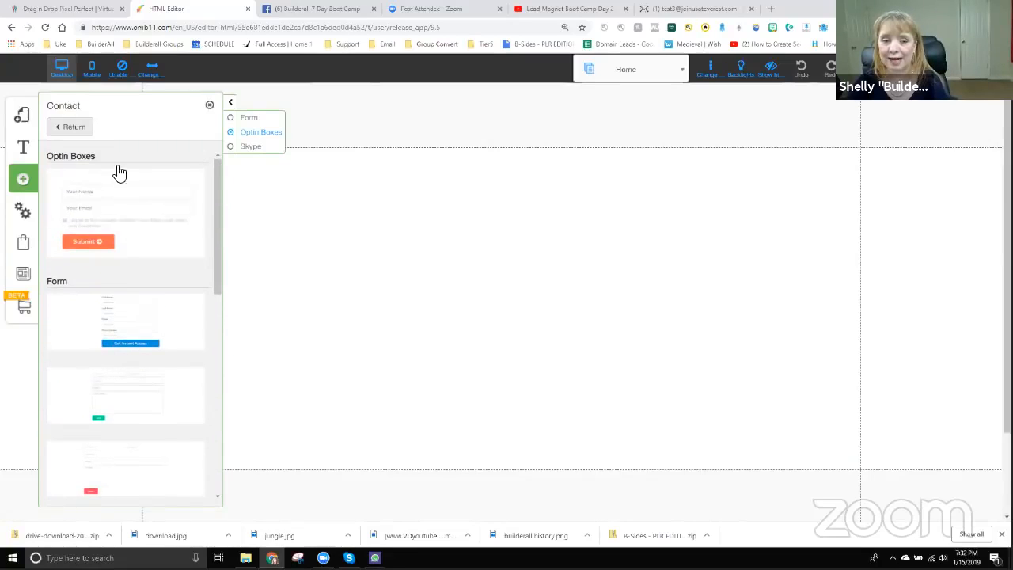
{"action": "scroll", "coordinate": [128, 340], "scroll_direction": "down", "scroll_amount": 2}
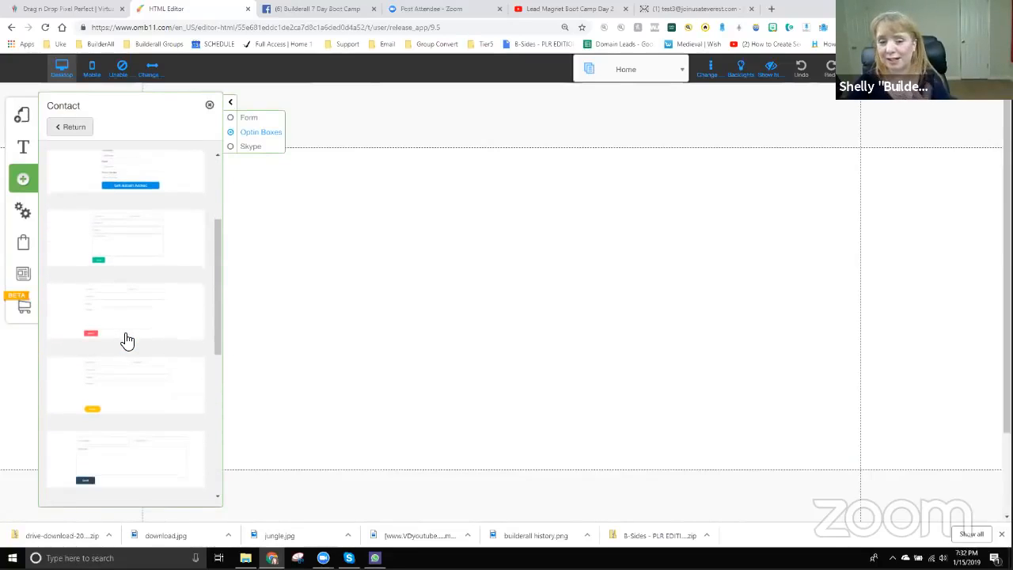
{"action": "scroll", "coordinate": [134, 358], "scroll_direction": "down", "scroll_amount": 2}
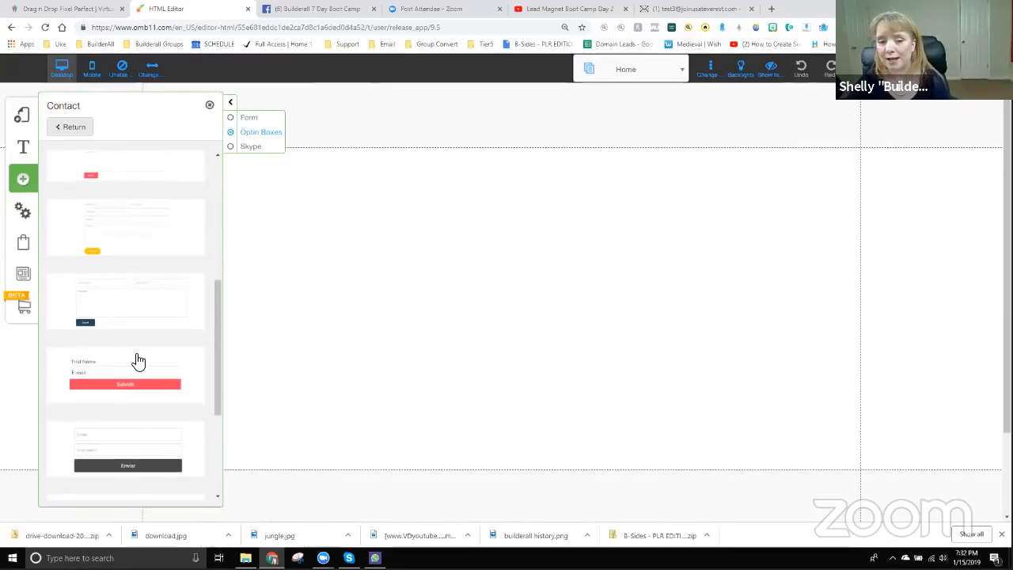
{"action": "scroll", "coordinate": [127, 352], "scroll_direction": "down", "scroll_amount": 1}
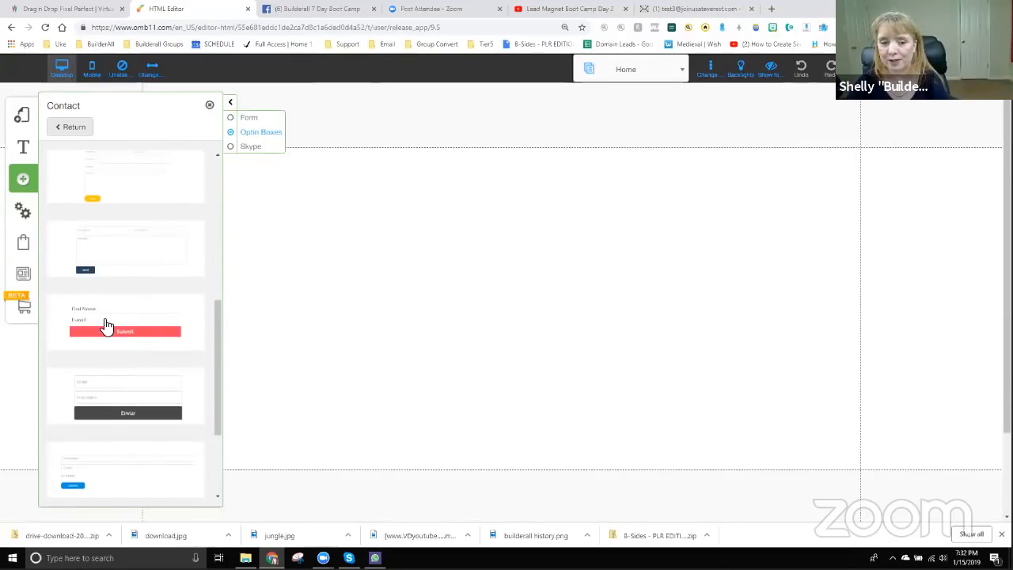
{"action": "left_click", "coordinate": [107, 340]}
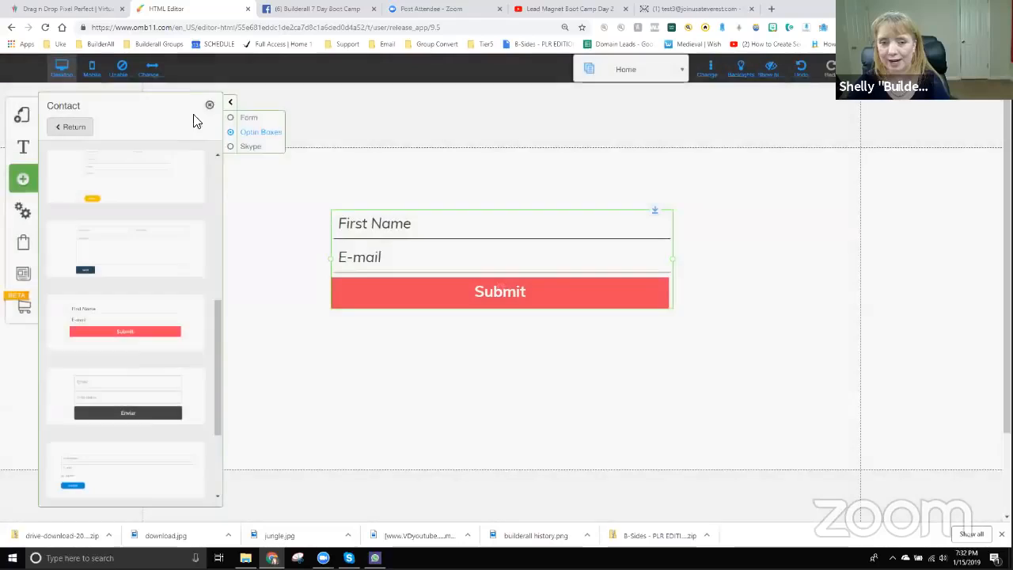
{"action": "left_click", "coordinate": [209, 105]}
- Drag the opt-in form into position near the page centre and select it
{"action": "mouse_move", "coordinate": [438, 264]}
{"action": "left_mouse_down"}
{"action": "mouse_move", "coordinate": [416, 274]}
{"action": "mouse_move", "coordinate": [438, 274]}
{"action": "left_mouse_up"}
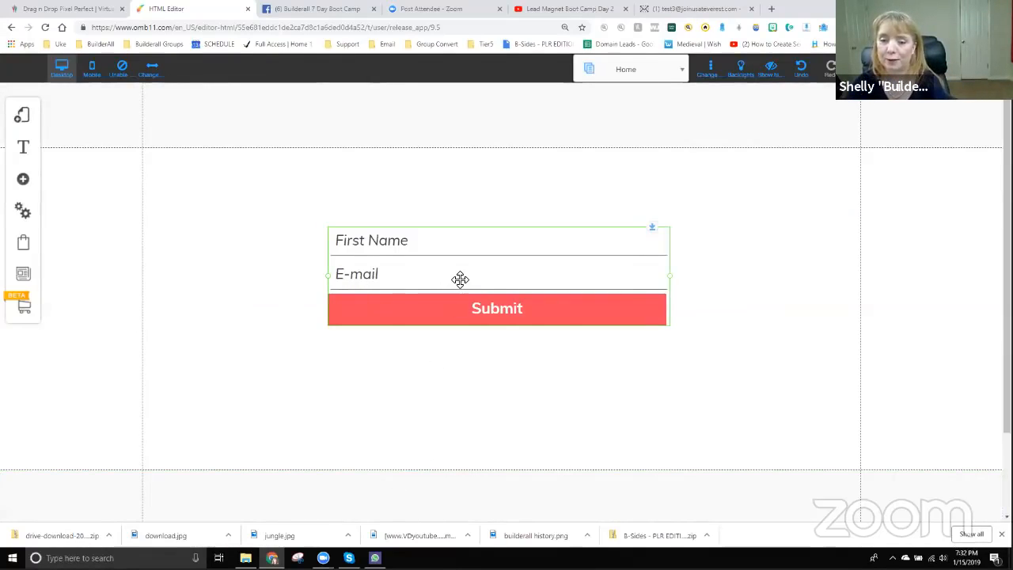
{"action": "left_click_drag", "start_coordinate": [459, 278], "coordinate": [441, 246]}
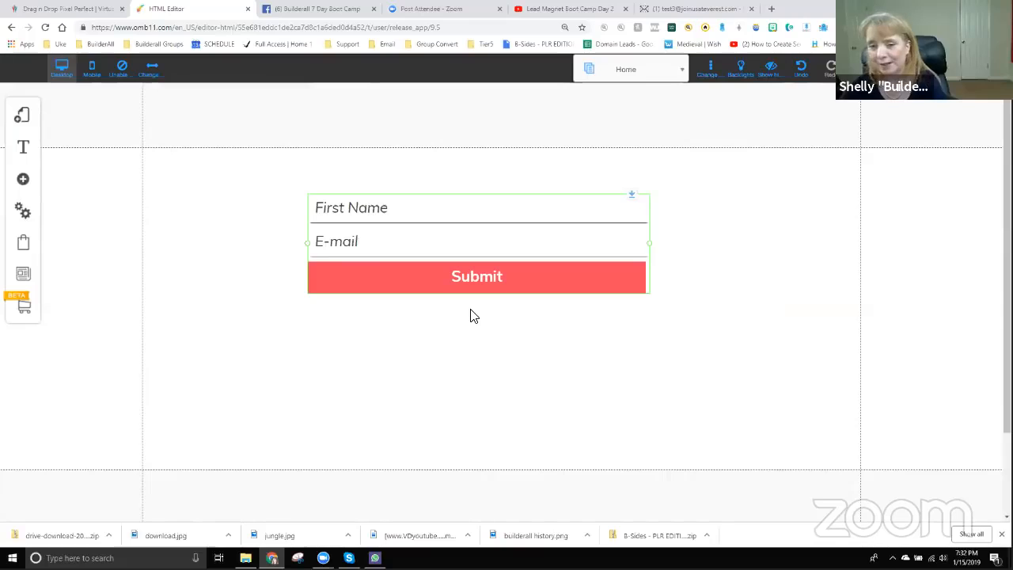
{"action": "left_click_drag", "start_coordinate": [474, 253], "coordinate": [456, 238]}
{"action": "left_click", "coordinate": [456, 238]}
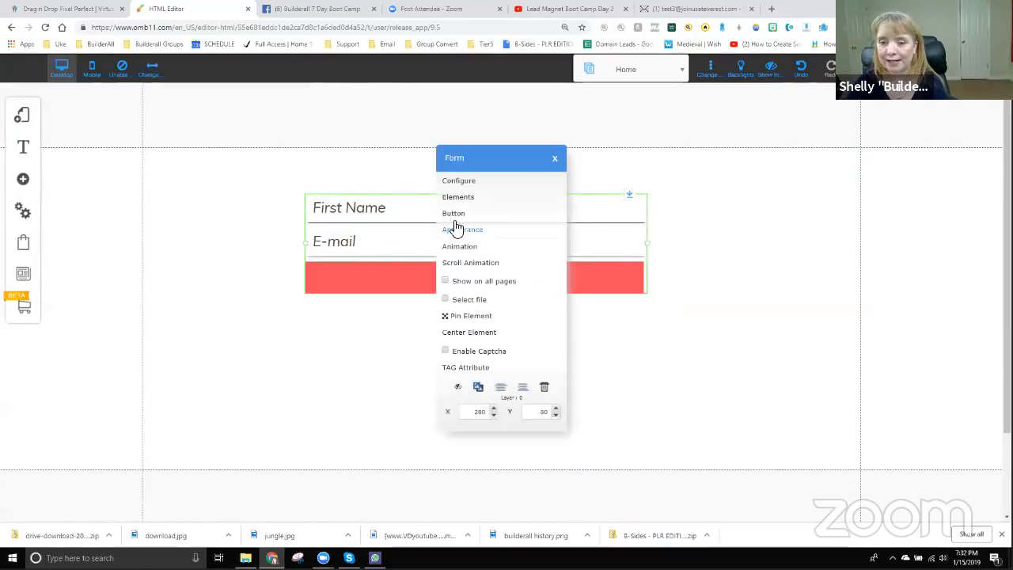
- Open the form's Configure panel and edit the Received Email Response card
{"action": "left_click", "coordinate": [459, 182]}
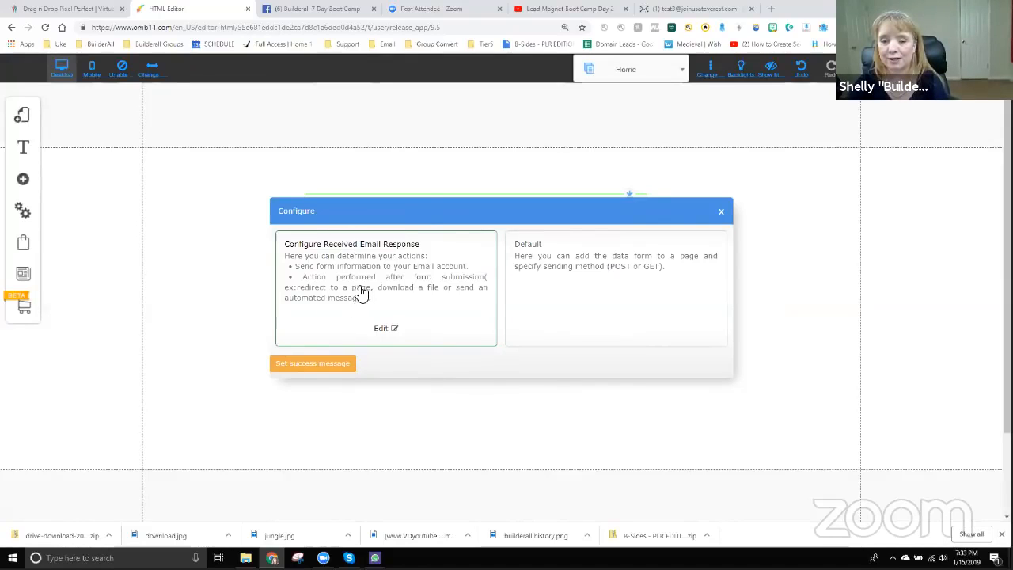
{"action": "left_click", "coordinate": [381, 330]}
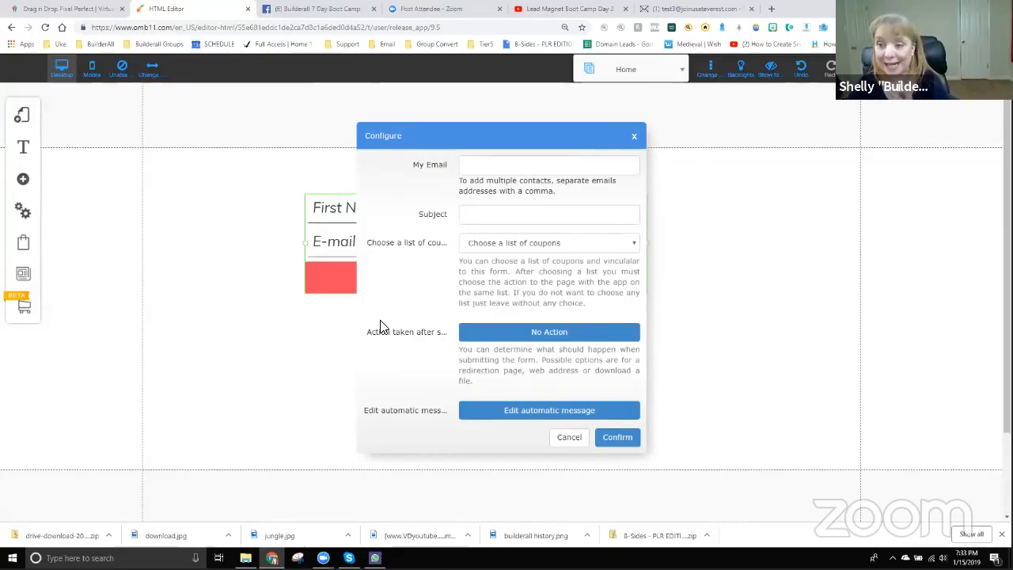
{"action": "left_click", "coordinate": [489, 164]}
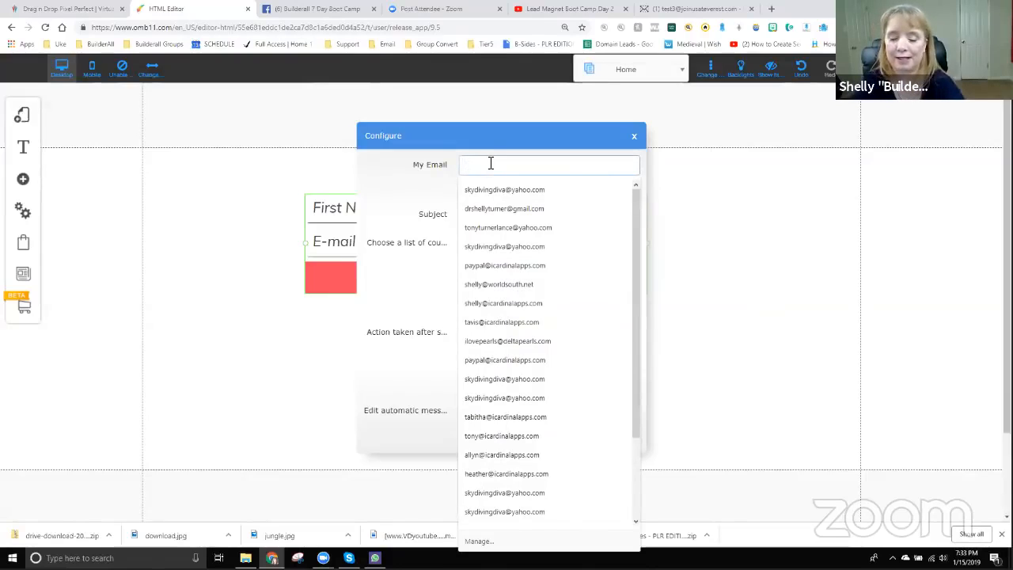
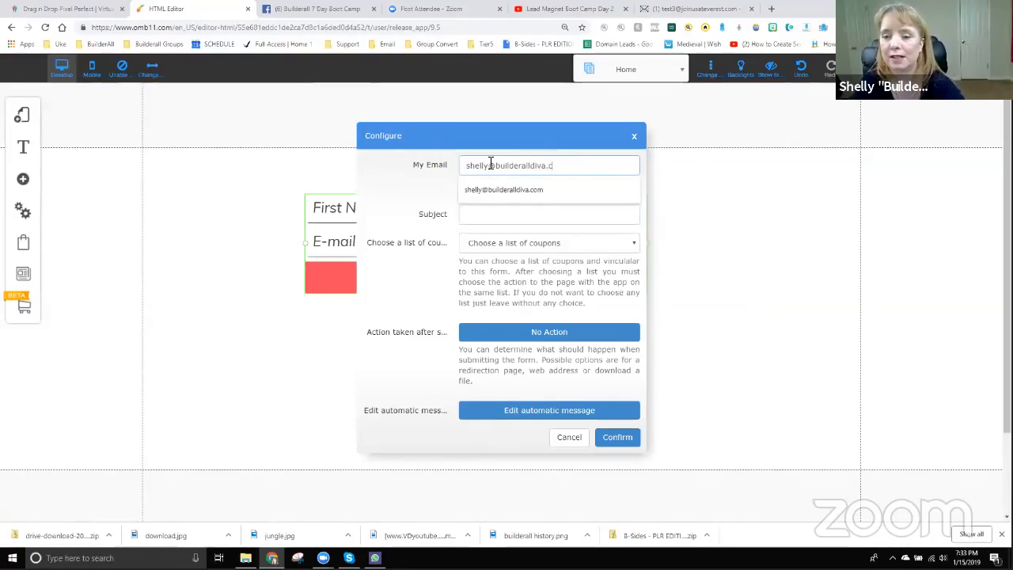
- Enter the owner's e-mail and subject 'Training Website Contact Form', then show after-submit actions
{"action": "left_click", "coordinate": [494, 213]}
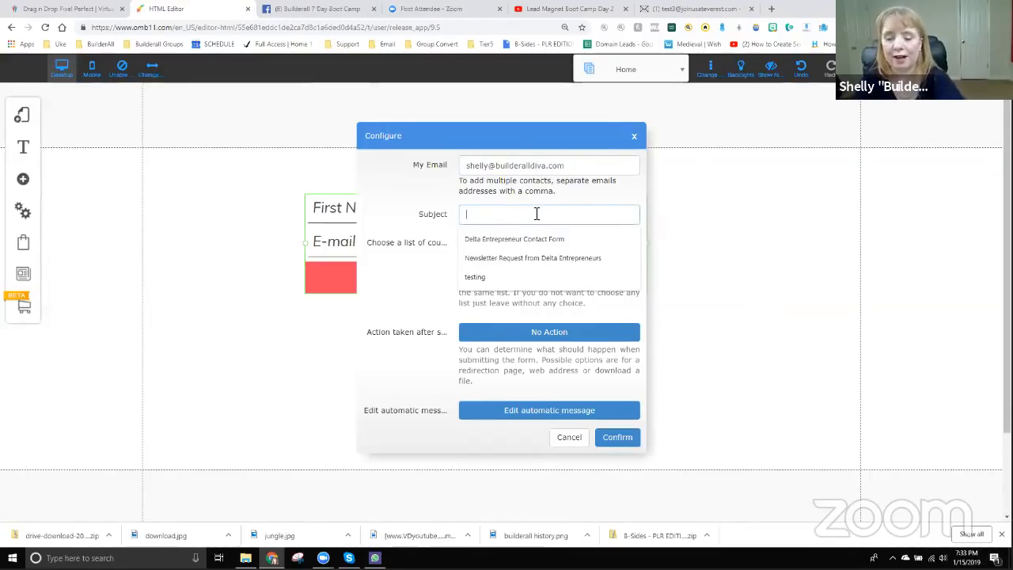
{"action": "type", "text": "Training Website Contact Form"}
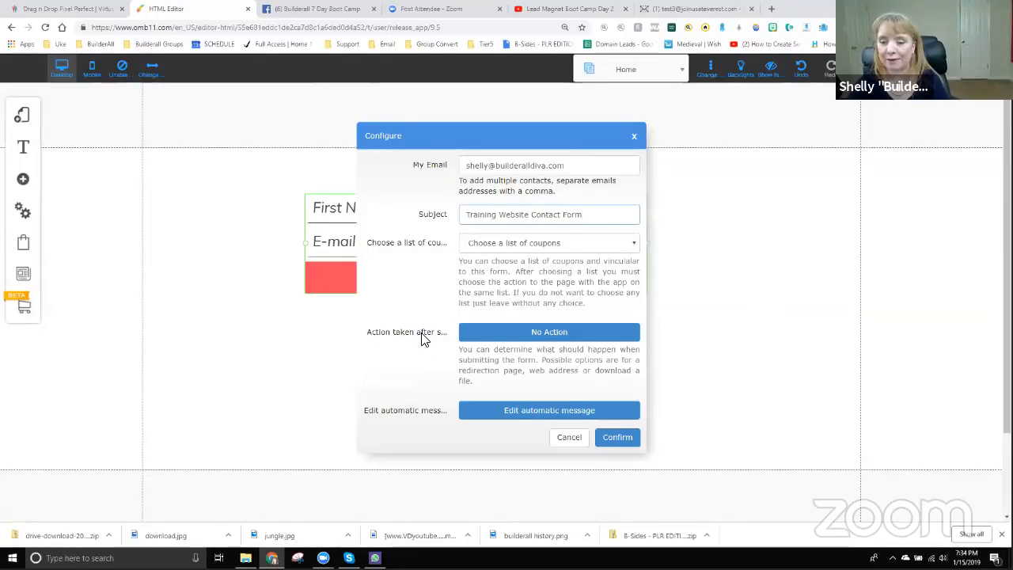
{"action": "left_click", "coordinate": [546, 336]}
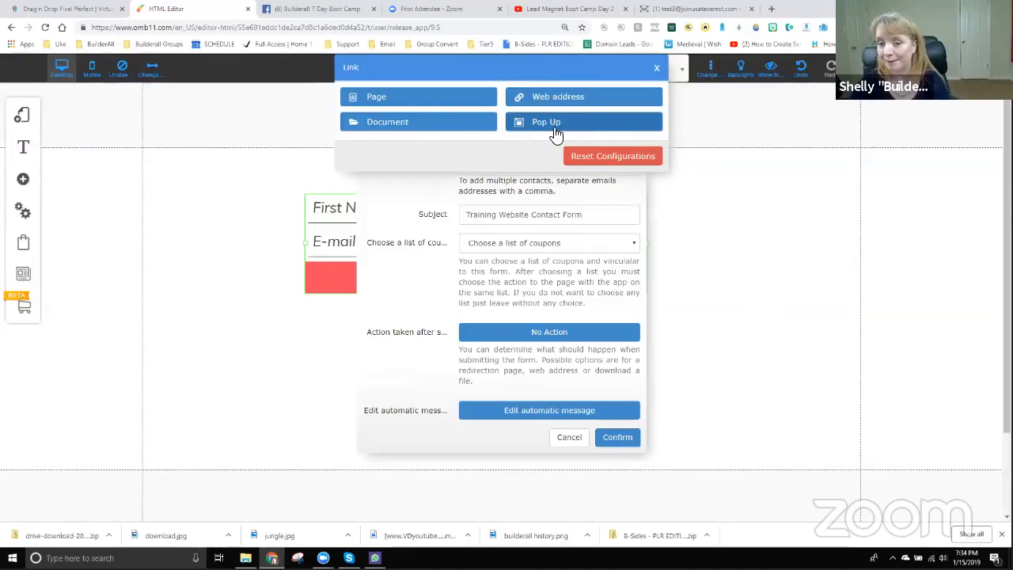
{"action": "left_click", "coordinate": [380, 103]}
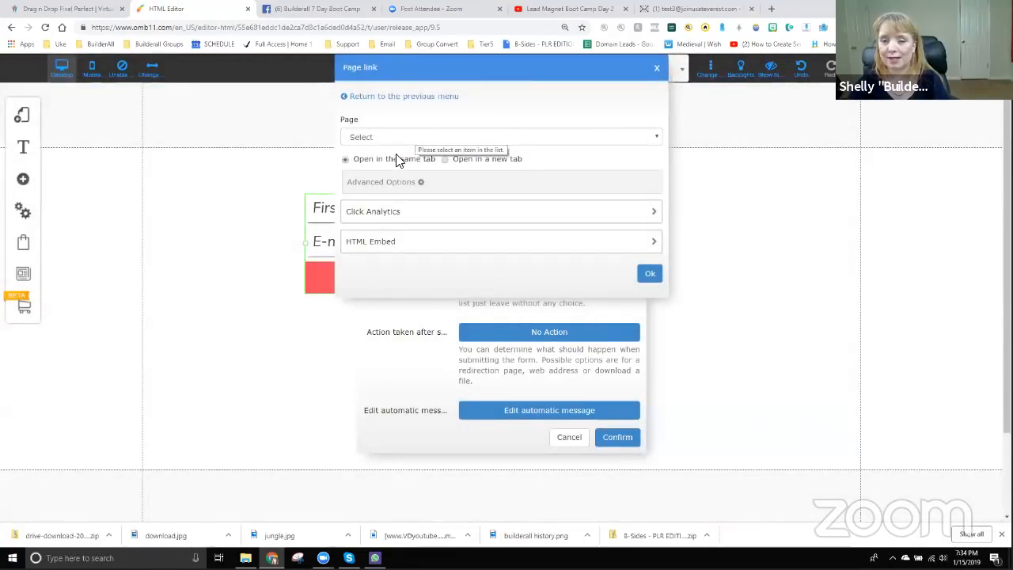
{"action": "left_click", "coordinate": [396, 140]}
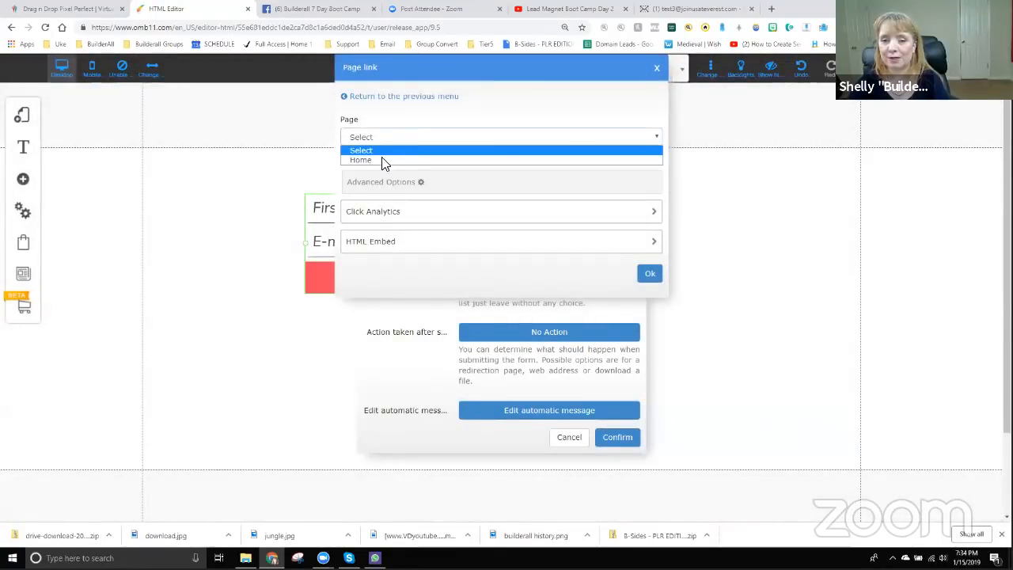
{"action": "left_click", "coordinate": [381, 97]}
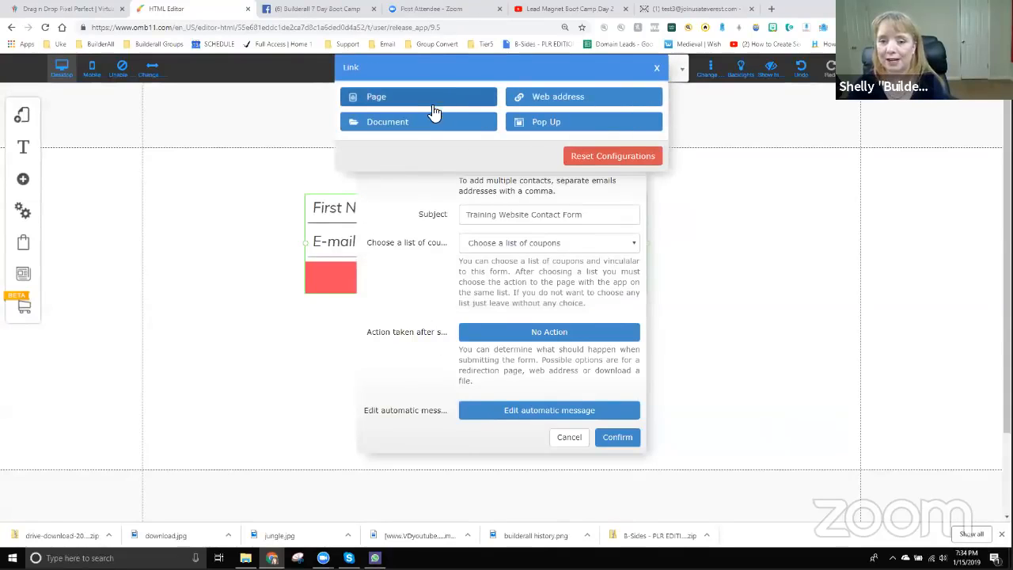
{"action": "left_click", "coordinate": [525, 97]}
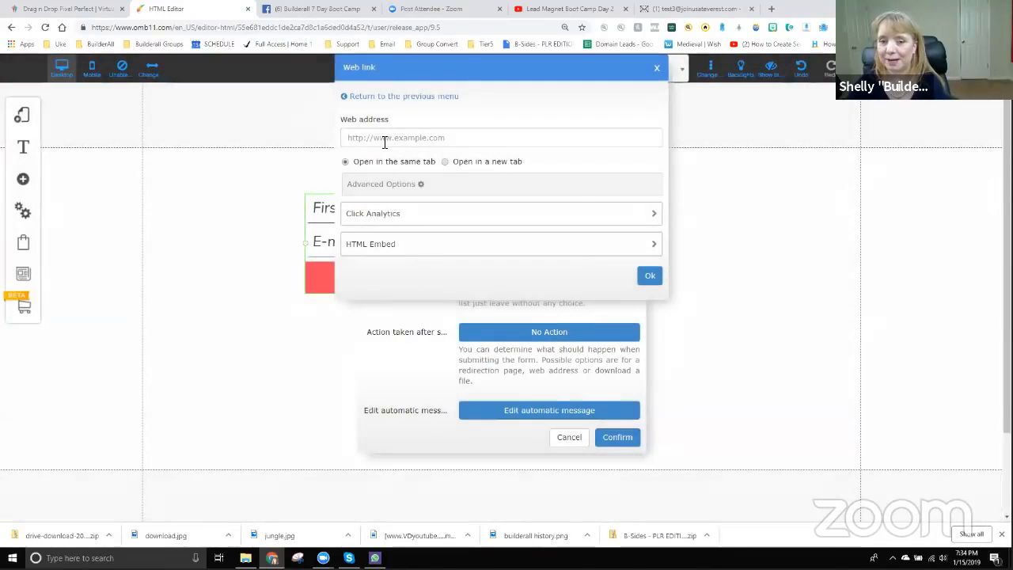
{"action": "left_click", "coordinate": [399, 139]}
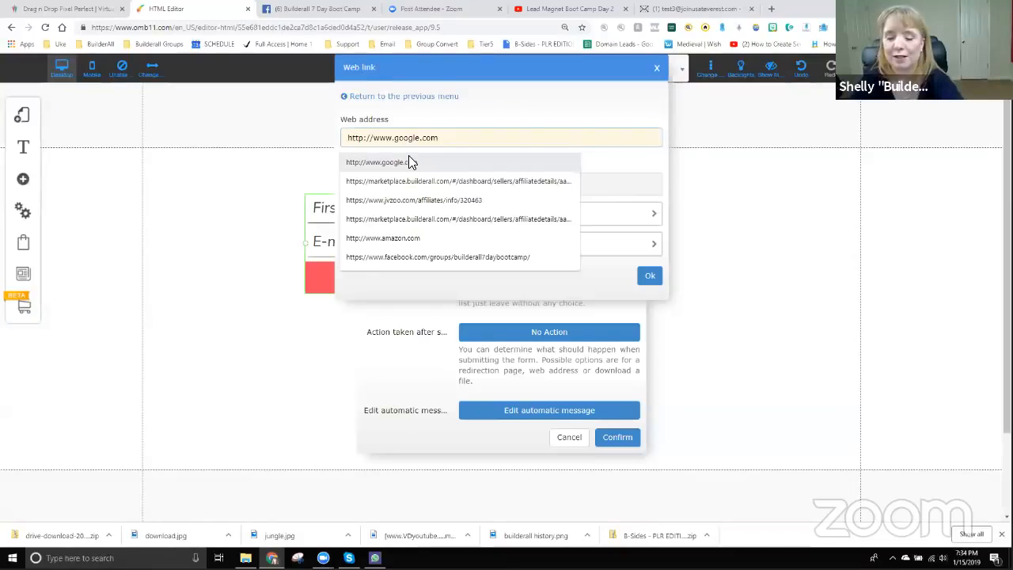
{"action": "type", "text": "http:"}
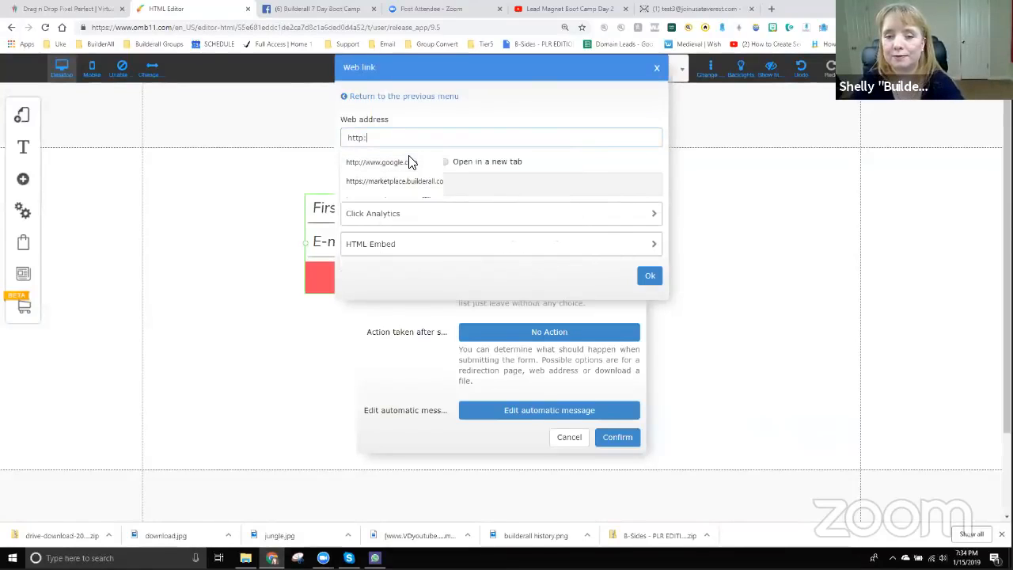
{"action": "type", "text": "//www.google.com"}
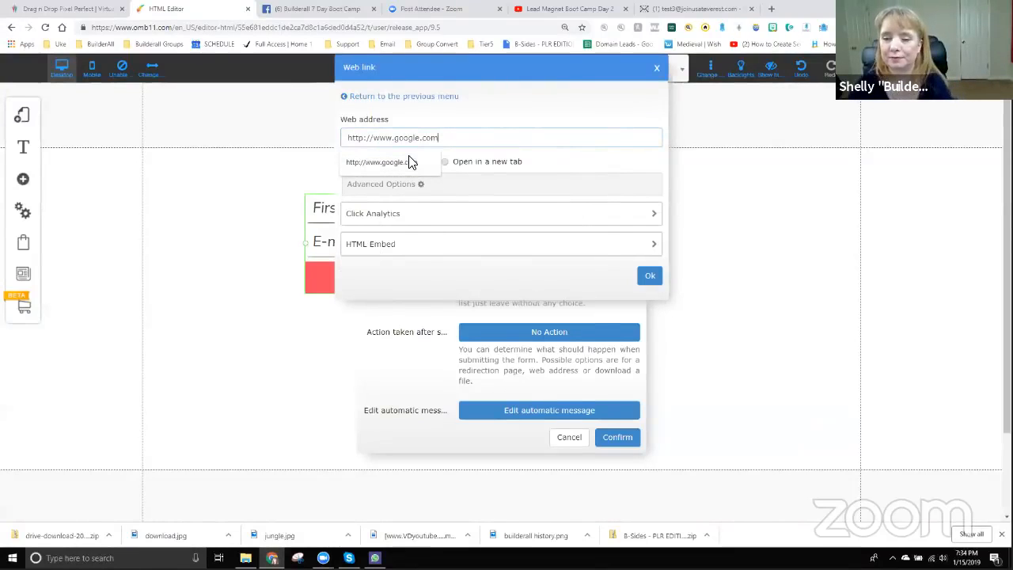
{"action": "left_click", "coordinate": [493, 146]}
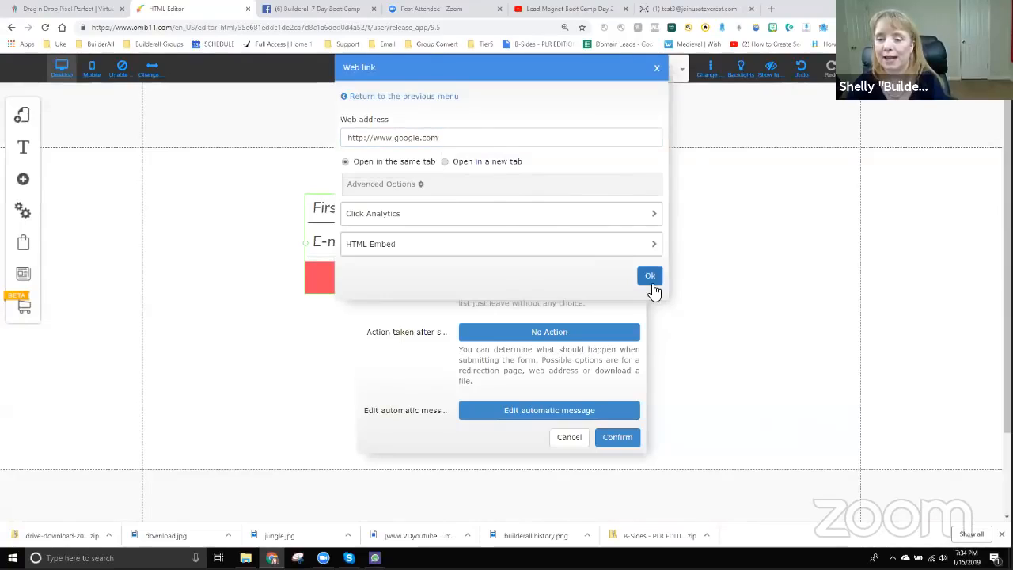
{"action": "left_click", "coordinate": [650, 277]}
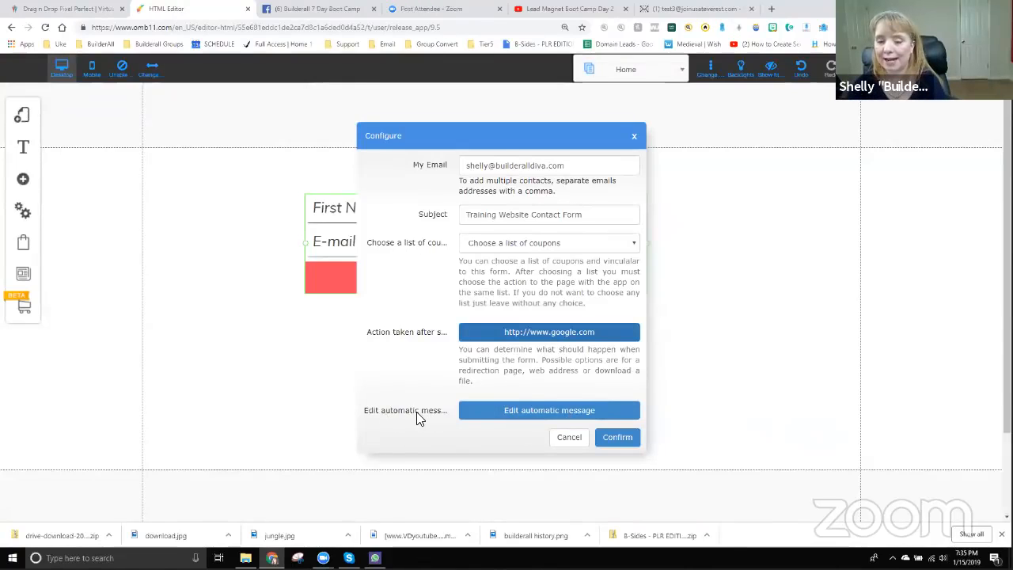
- Close the automatic reply editor and confirm the email response settings
{"action": "left_click", "coordinate": [529, 418]}
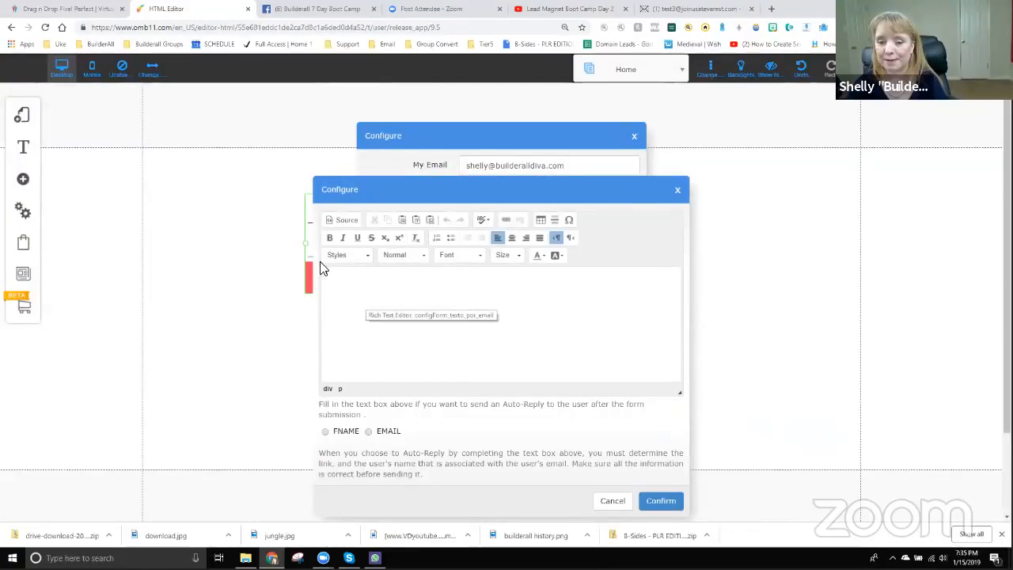
{"action": "left_click", "coordinate": [677, 191]}
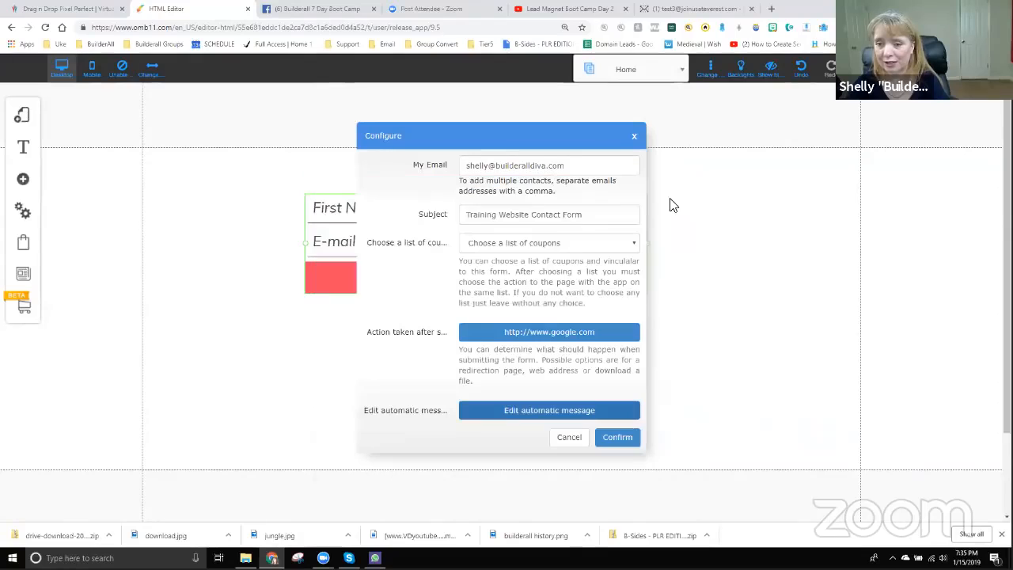
{"action": "left_click", "coordinate": [618, 440]}
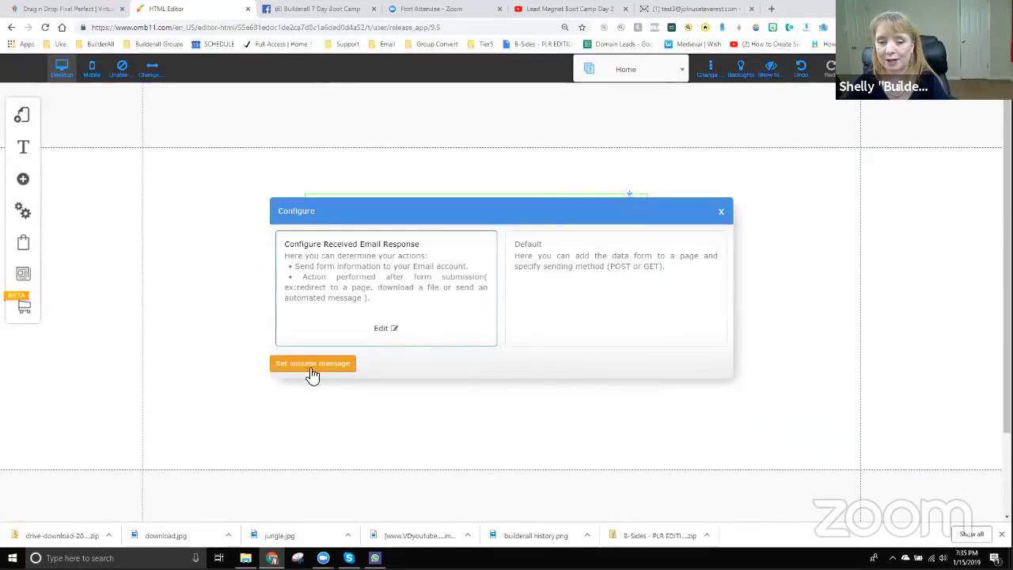
- Set the success message 'Thank you for sending in your information' and close the Configure window
{"action": "left_click", "coordinate": [313, 365]}
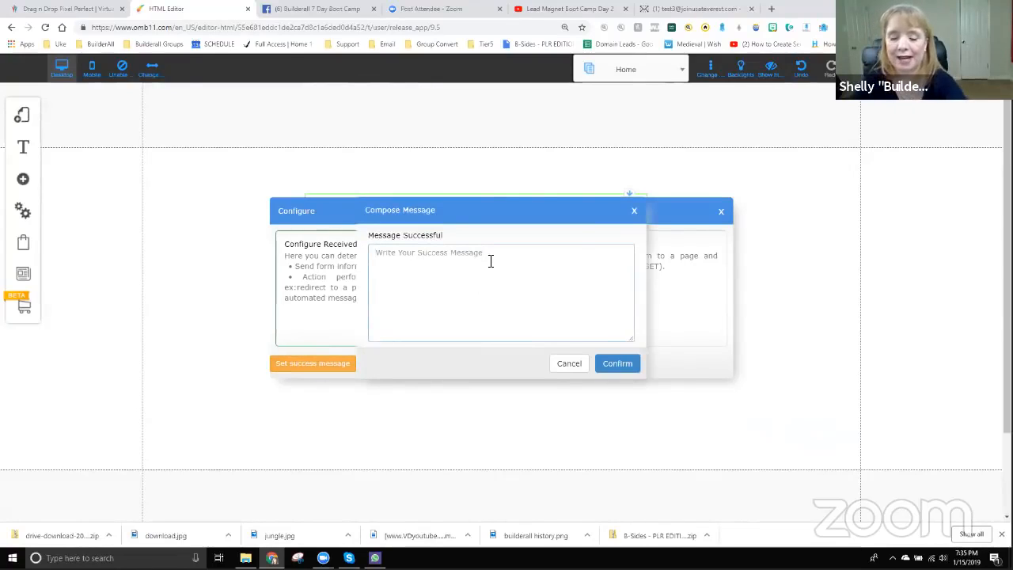
{"action": "type", "text": "Thank you for sending in your information!"}
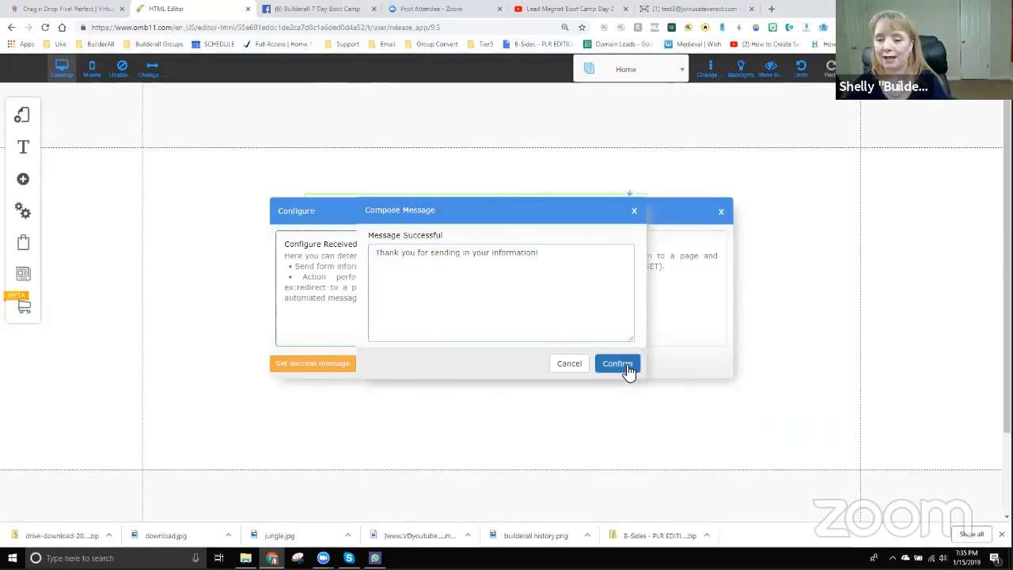
{"action": "left_click", "coordinate": [627, 369]}
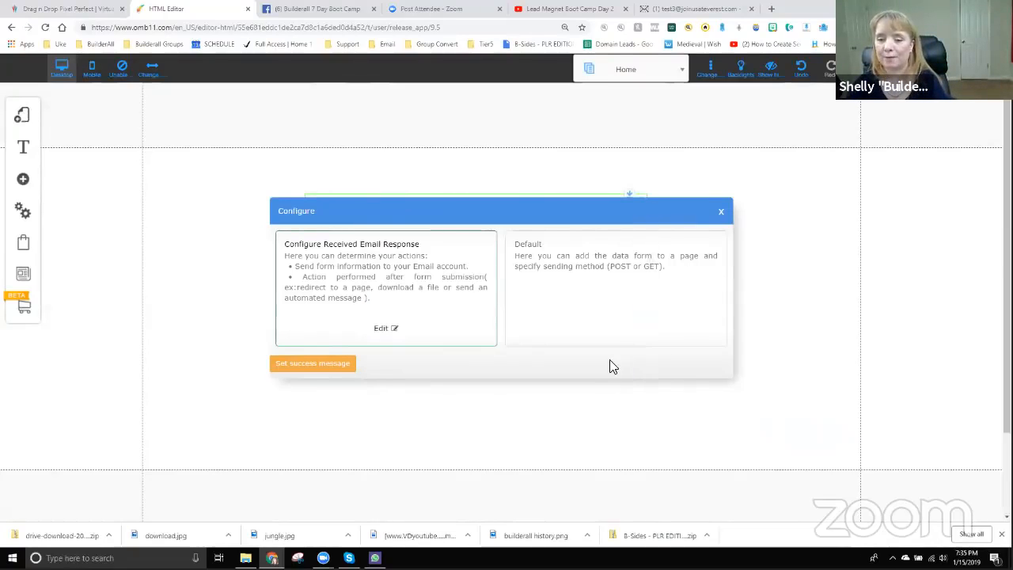
{"action": "left_click", "coordinate": [721, 214]}
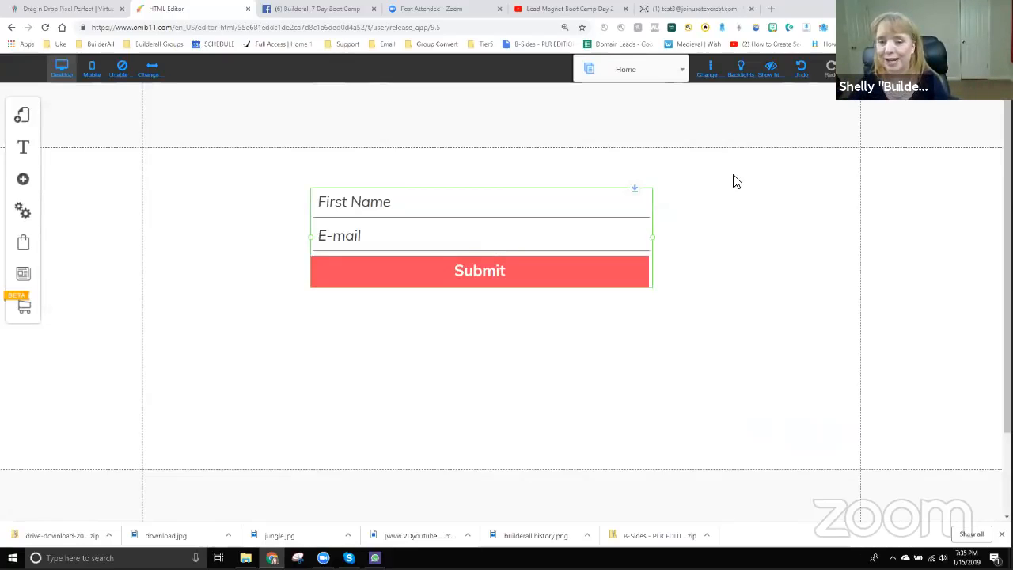
- Drag the opt-in form to the section's top-right and save the Home page
{"action": "left_click_drag", "start_coordinate": [411, 201], "coordinate": [782, 165]}
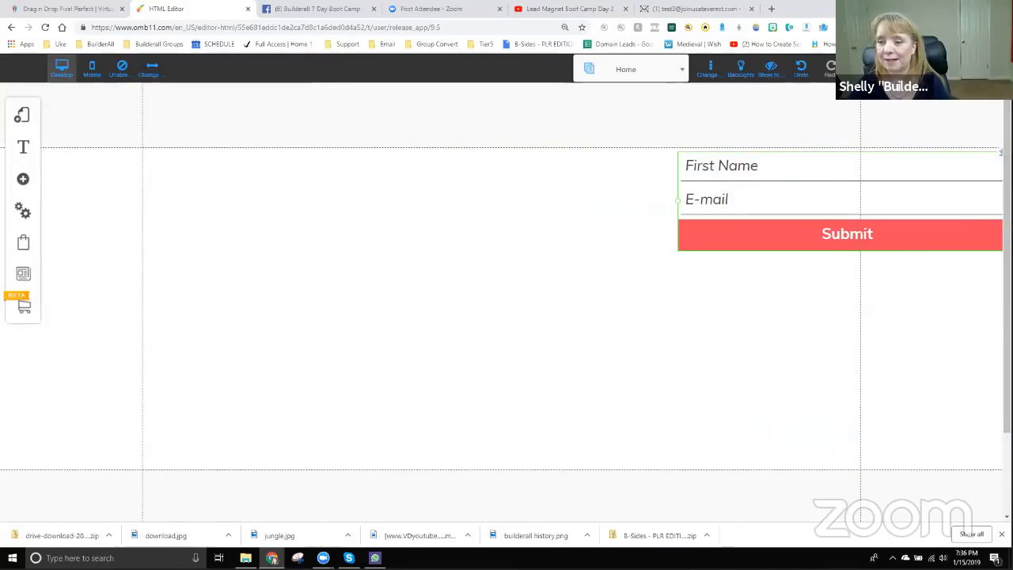
{"action": "left_click", "coordinate": [861, 69]}
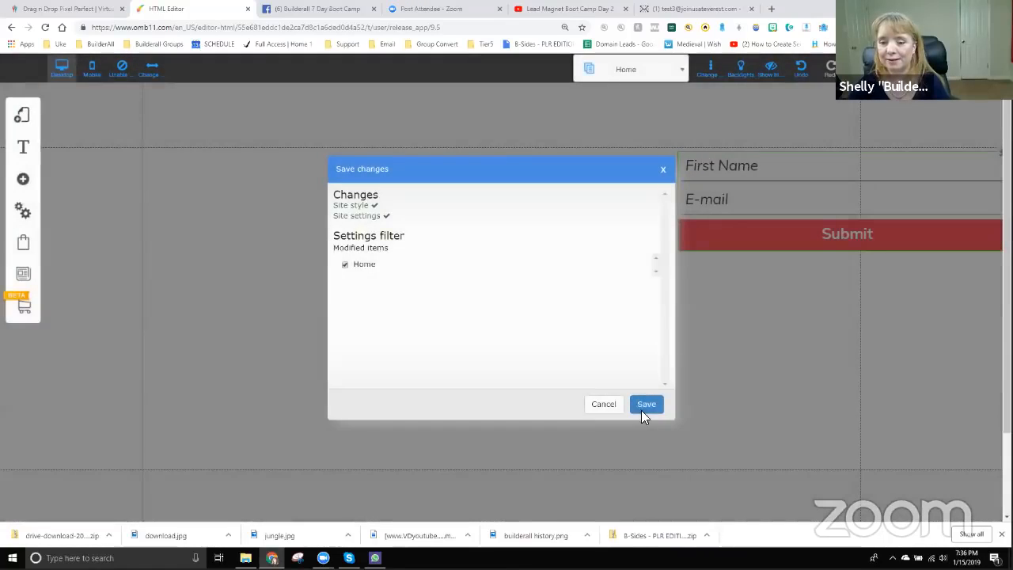
{"action": "left_click", "coordinate": [646, 405]}
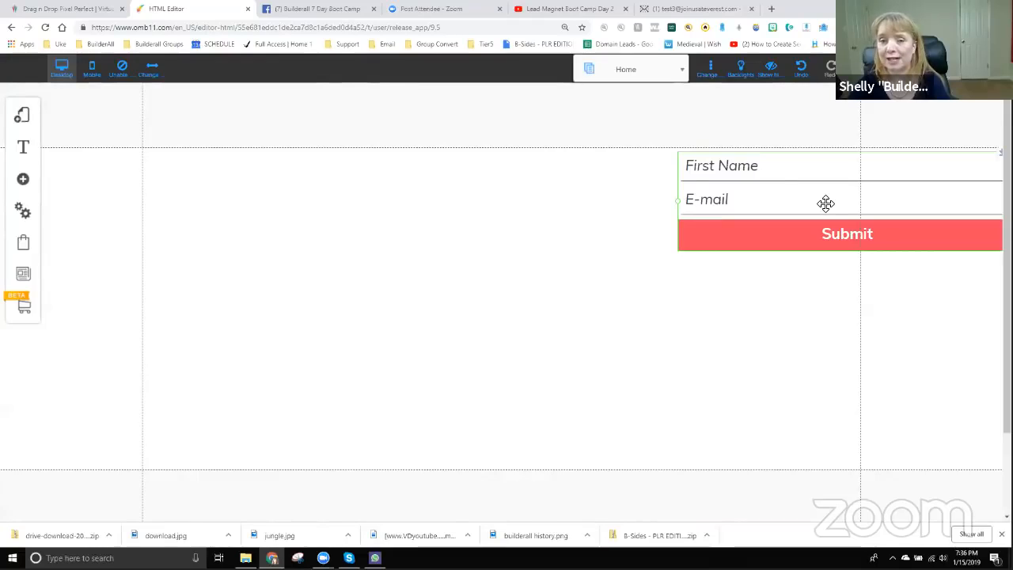
- Add the dark Enviar Contact Form template and drag it left of the first form
{"action": "left_click", "coordinate": [24, 181]}
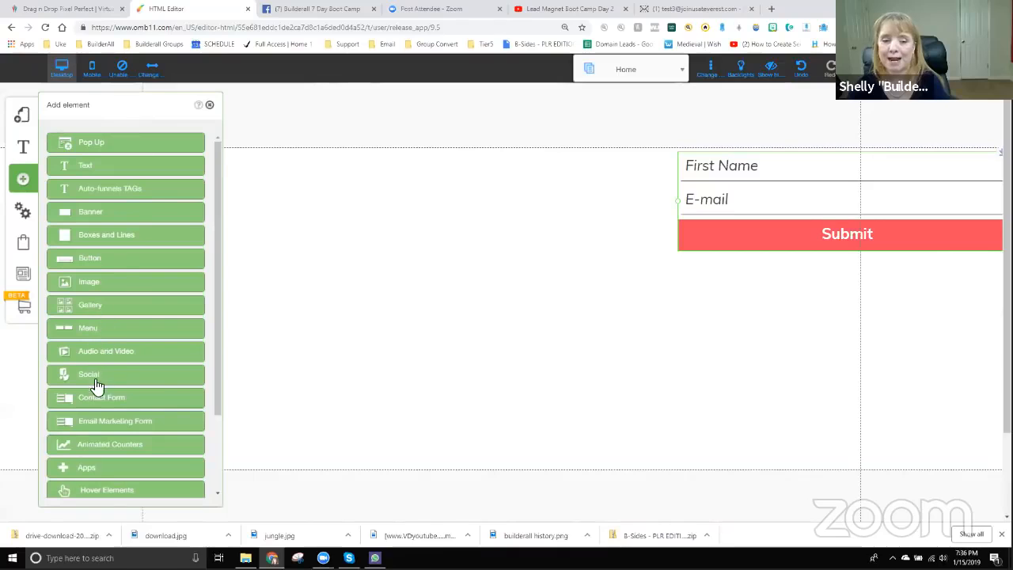
{"action": "left_click", "coordinate": [97, 400]}
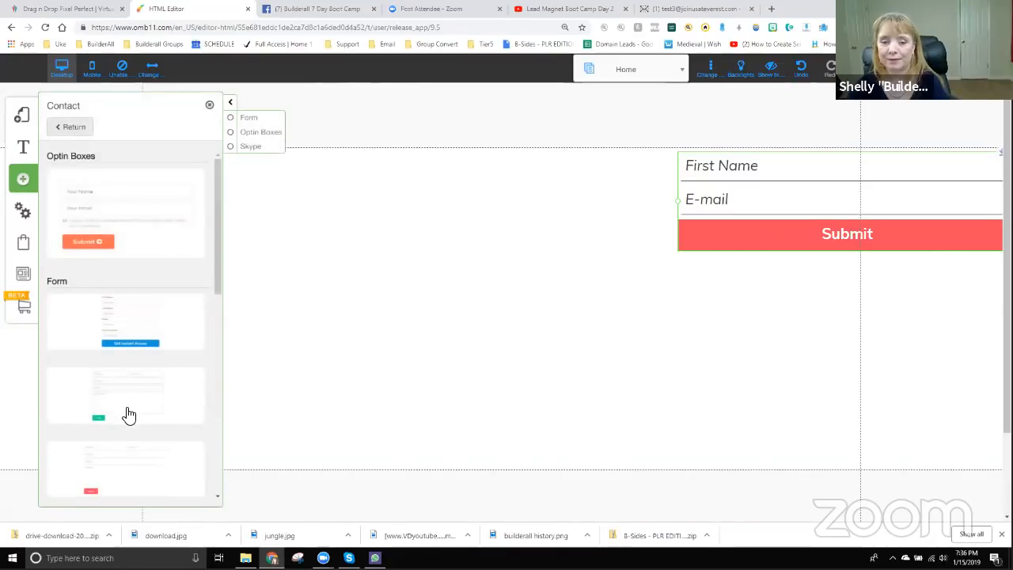
{"action": "scroll", "coordinate": [129, 414], "scroll_direction": "down", "scroll_amount": 6}
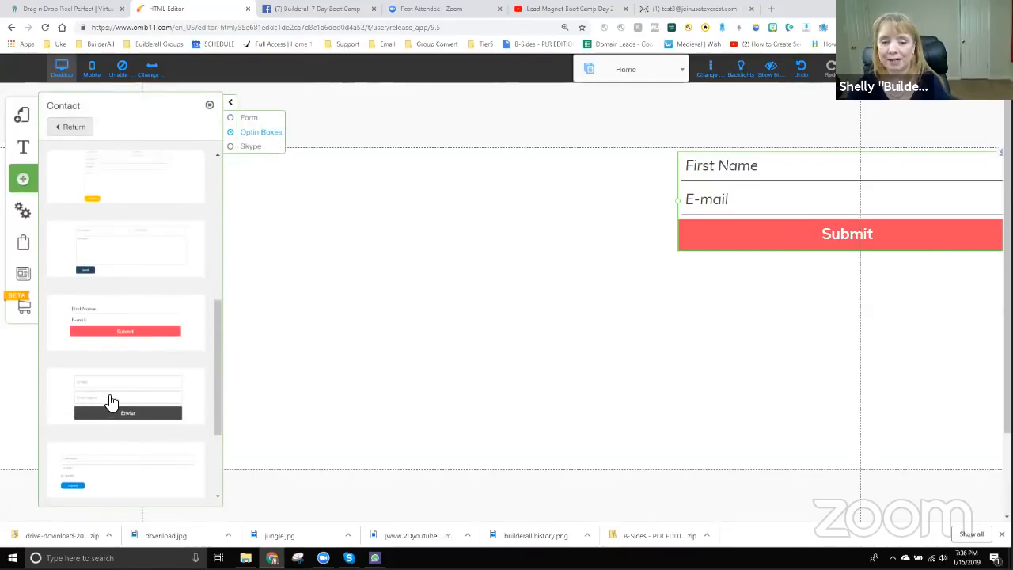
{"action": "left_click", "coordinate": [111, 402]}
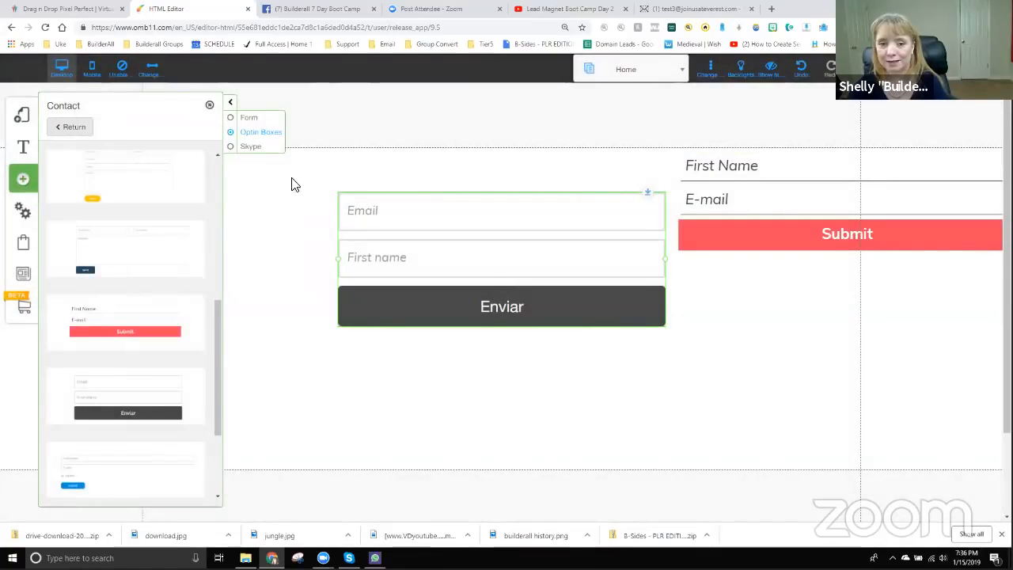
{"action": "left_click_drag", "start_coordinate": [495, 254], "coordinate": [435, 262]}
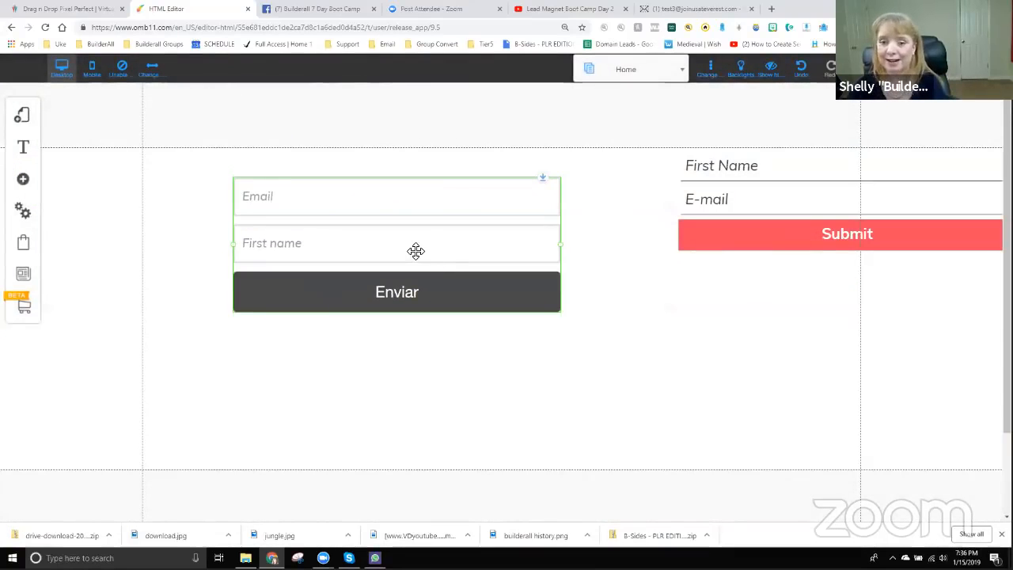
- Open the new Enviar form's Configure dialog and edit its Default submission settings
{"action": "left_click", "coordinate": [379, 225]}
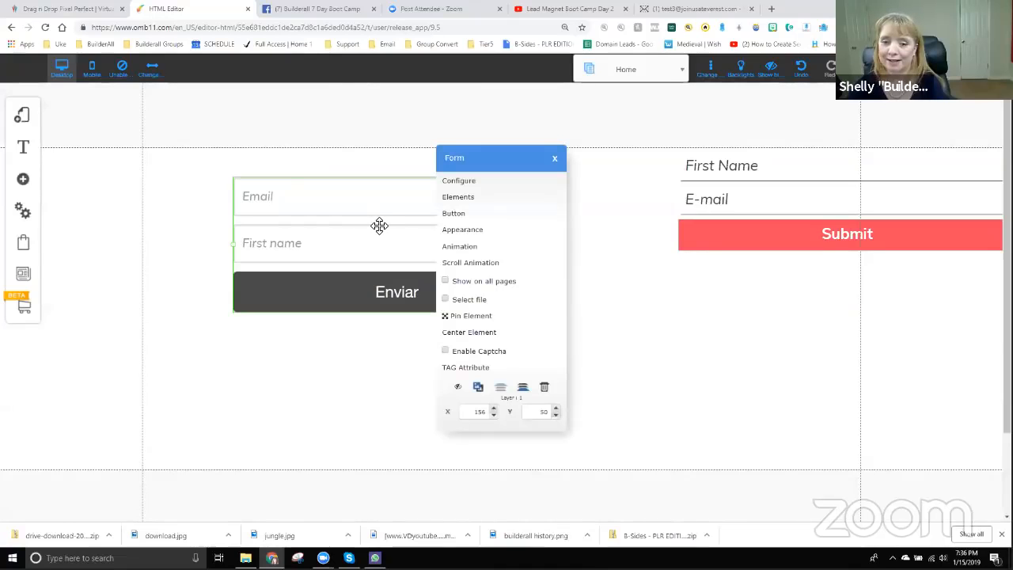
{"action": "left_click", "coordinate": [461, 180]}
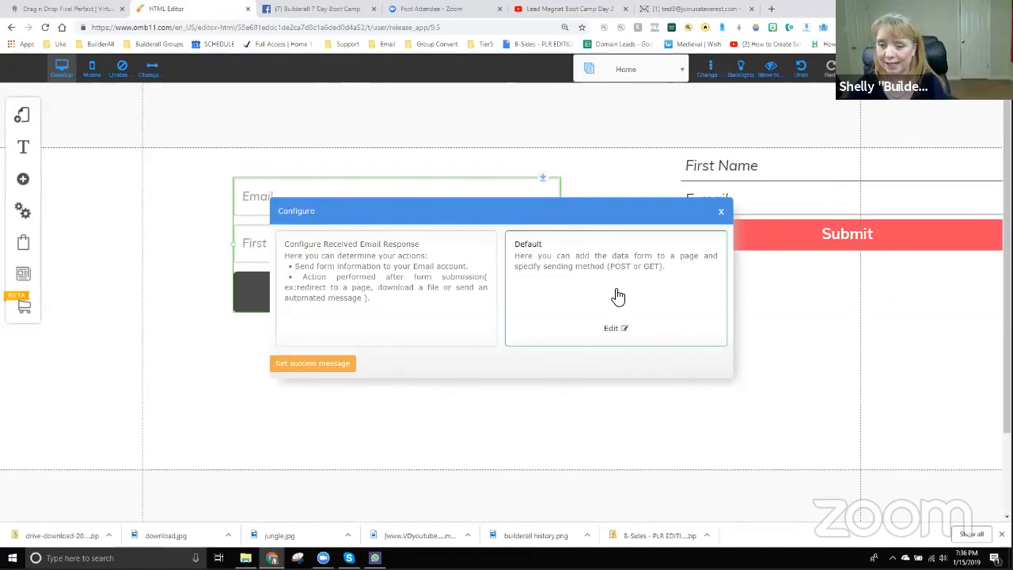
{"action": "left_click", "coordinate": [615, 331]}
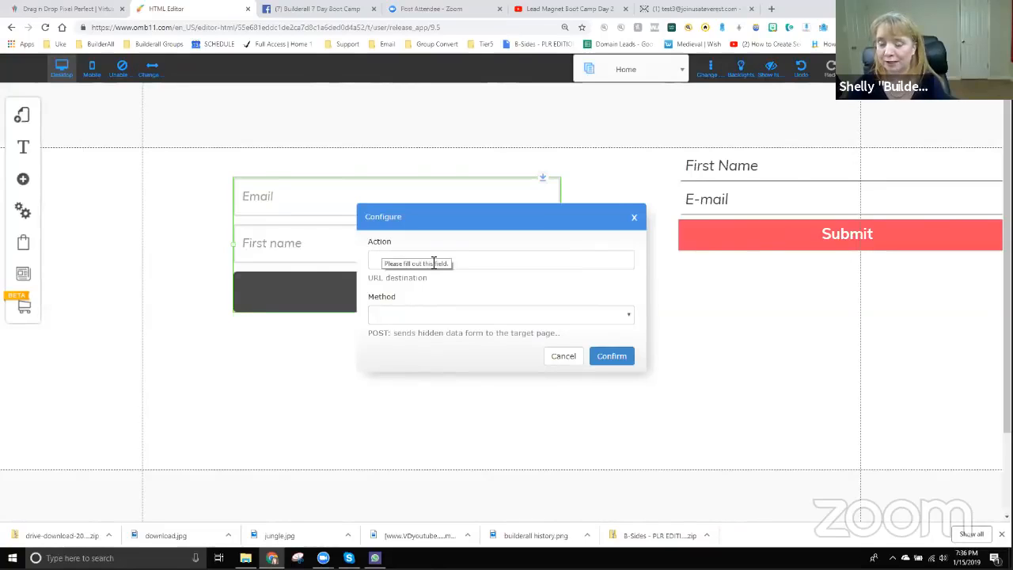
{"action": "left_click", "coordinate": [57, 9]}
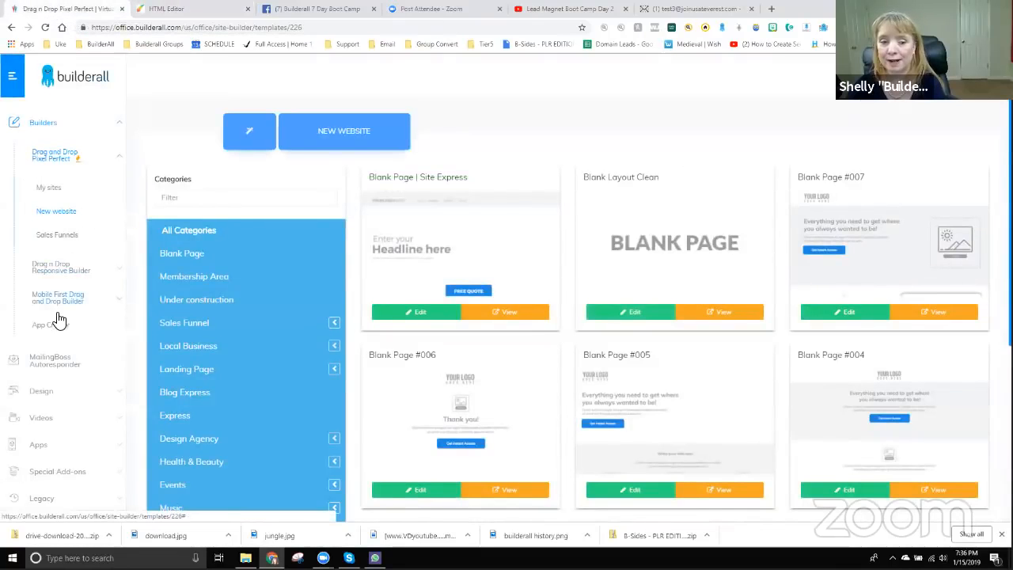
- Launch MailingBoss from the office's Autoresponder area and go to its Lists page
{"action": "left_click", "coordinate": [46, 366]}
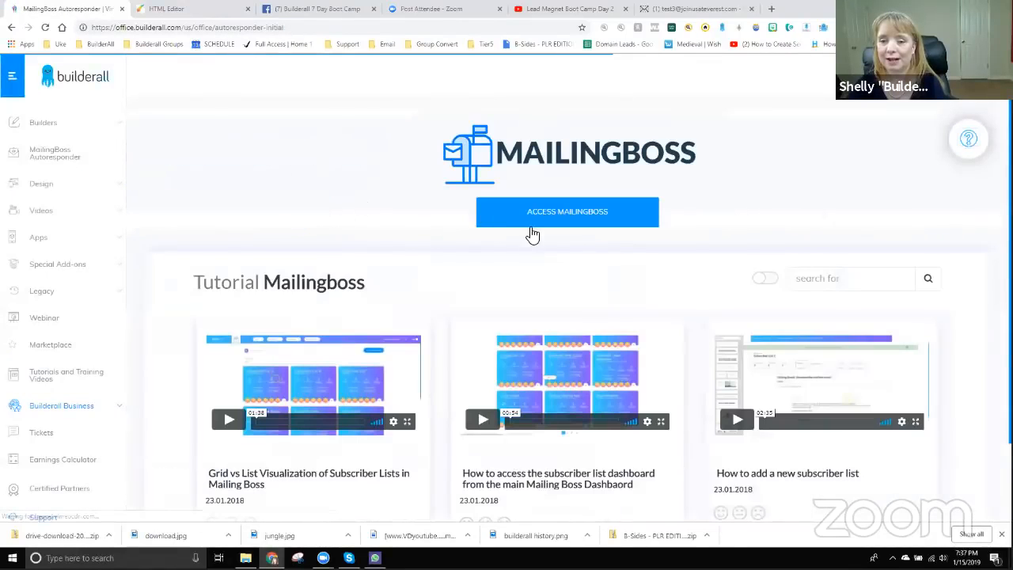
{"action": "left_click", "coordinate": [532, 220]}
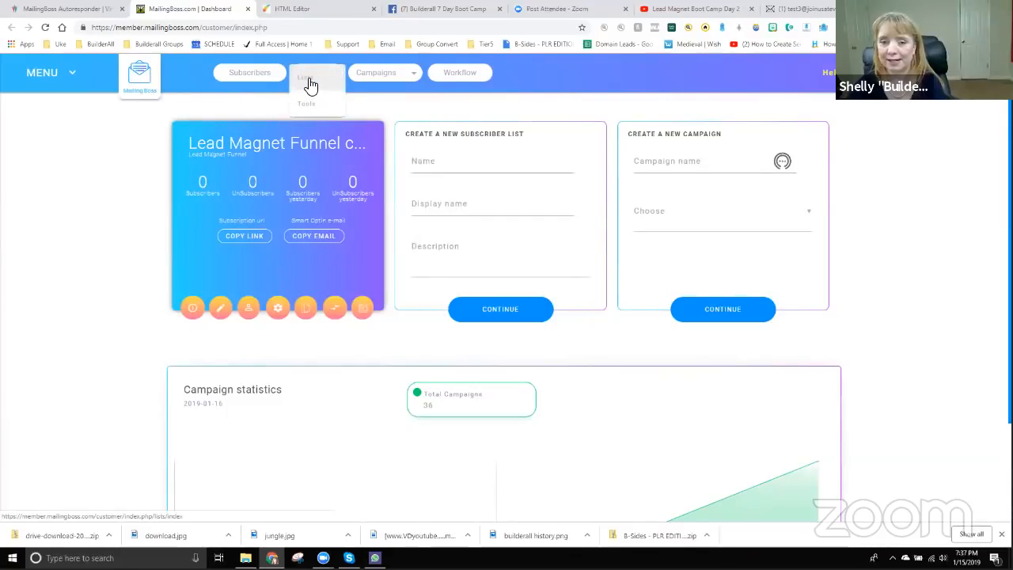
{"action": "left_click", "coordinate": [309, 79]}
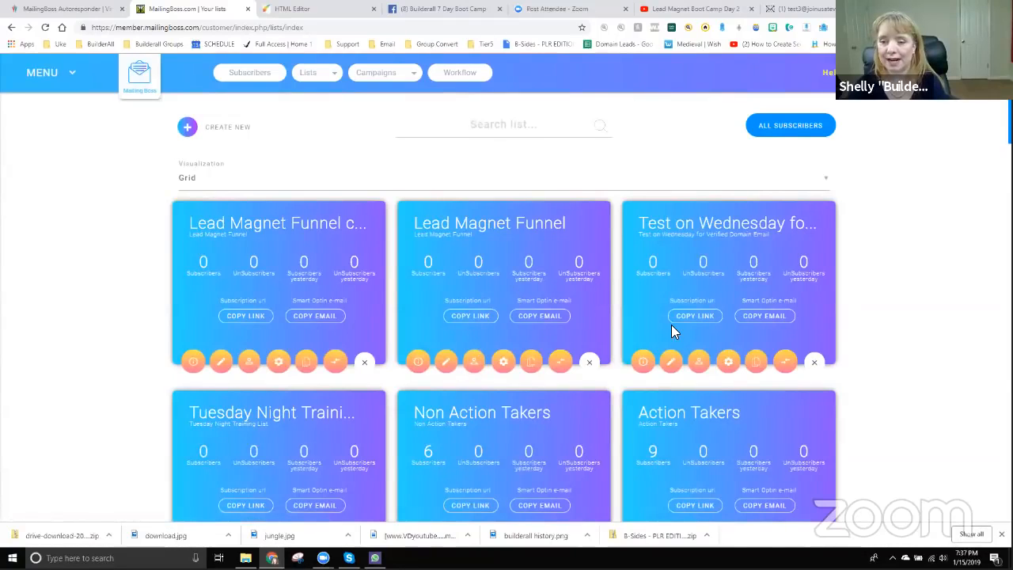
- Open the Lead Magnet Funnel list overview and view its custom Fields
{"action": "scroll", "coordinate": [671, 326], "scroll_direction": "down", "scroll_amount": 2}
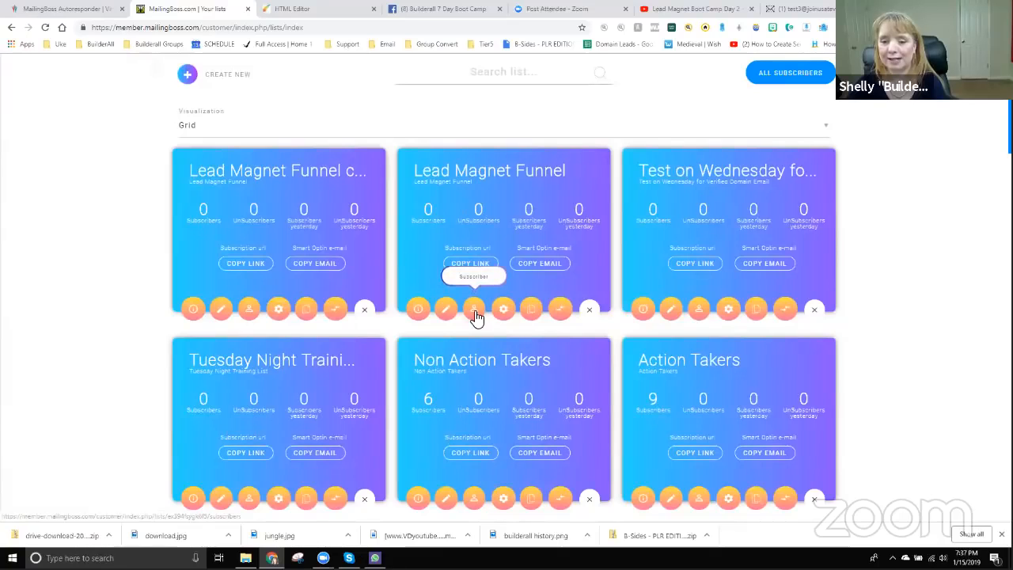
{"action": "left_click", "coordinate": [420, 314]}
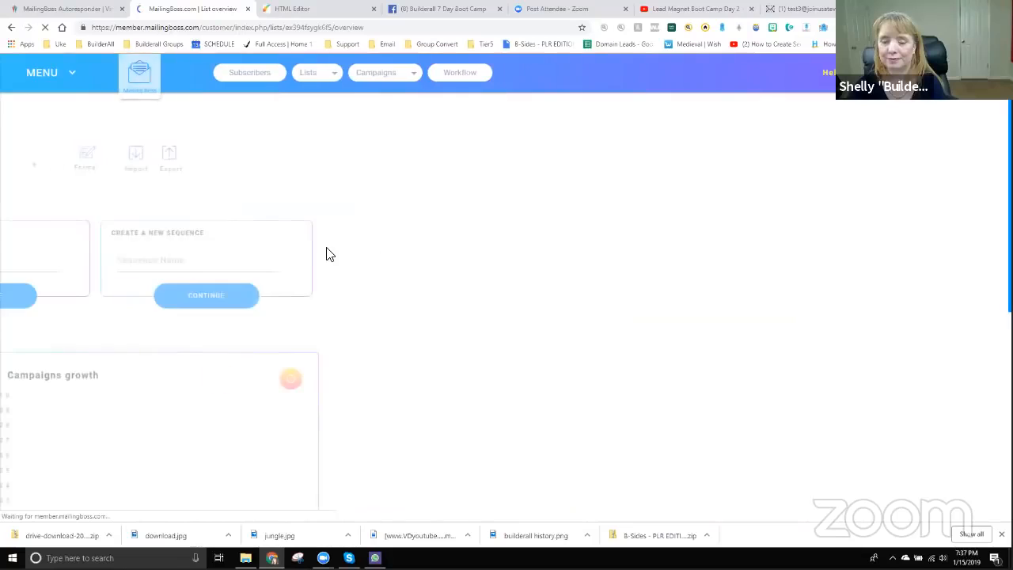
{"action": "left_click", "coordinate": [346, 176]}
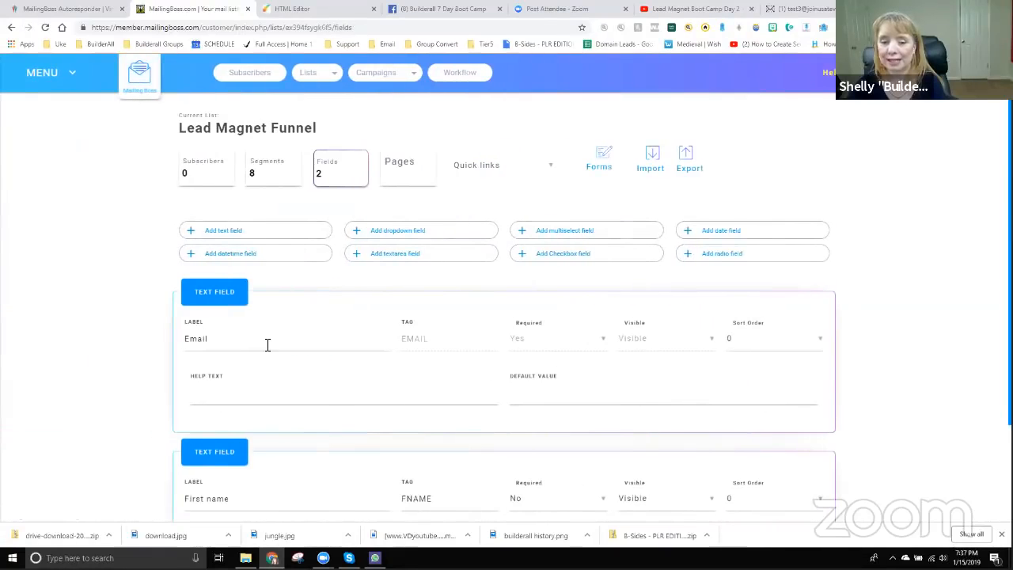
- Set Email's sort order to 2 and First name's to 1, then save changes
{"action": "scroll", "coordinate": [288, 370], "scroll_direction": "down", "scroll_amount": 2}
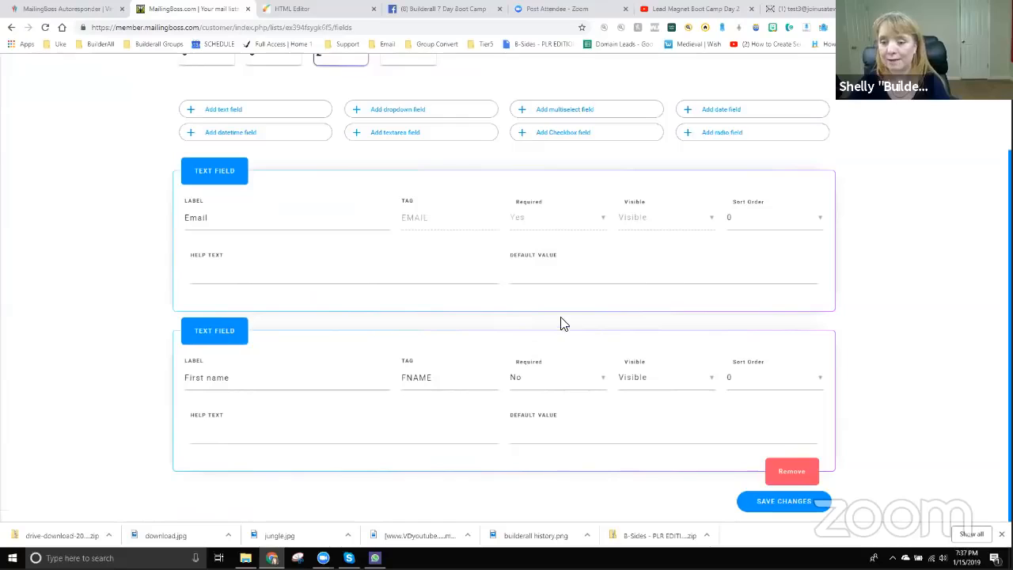
{"action": "left_click", "coordinate": [758, 227]}
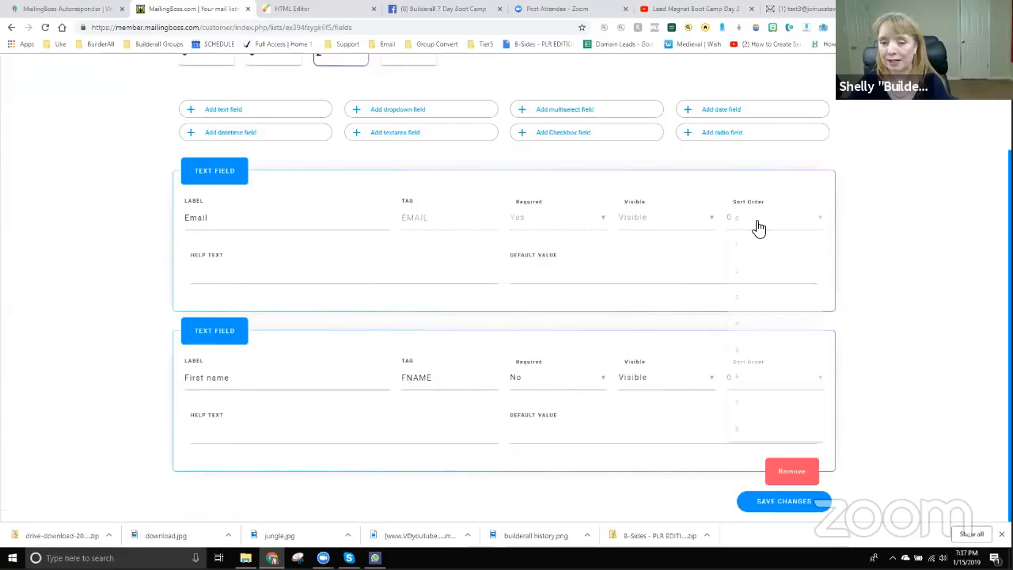
{"action": "left_click", "coordinate": [751, 271]}
{"action": "left_click", "coordinate": [757, 393]}
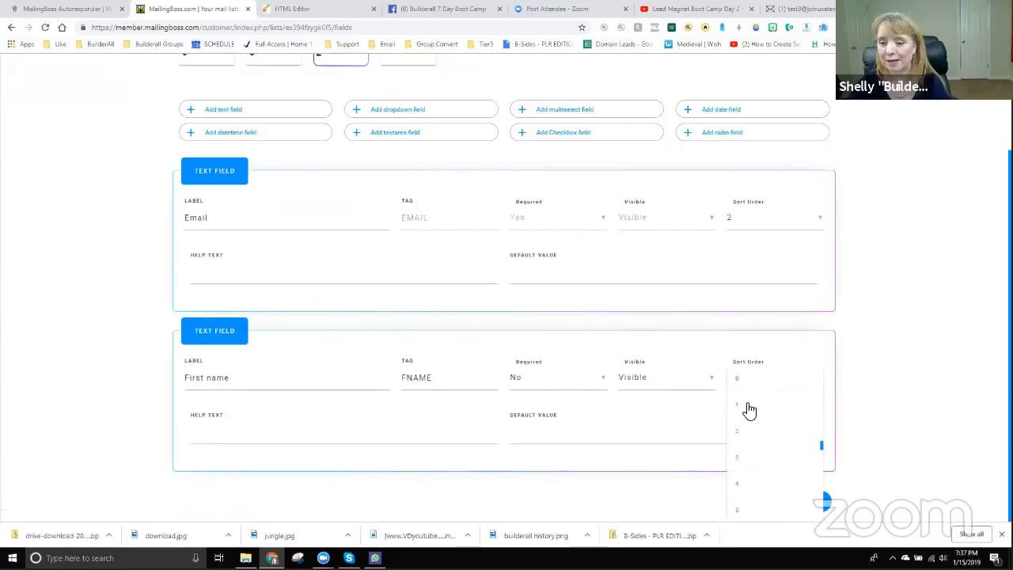
{"action": "left_click", "coordinate": [746, 405]}
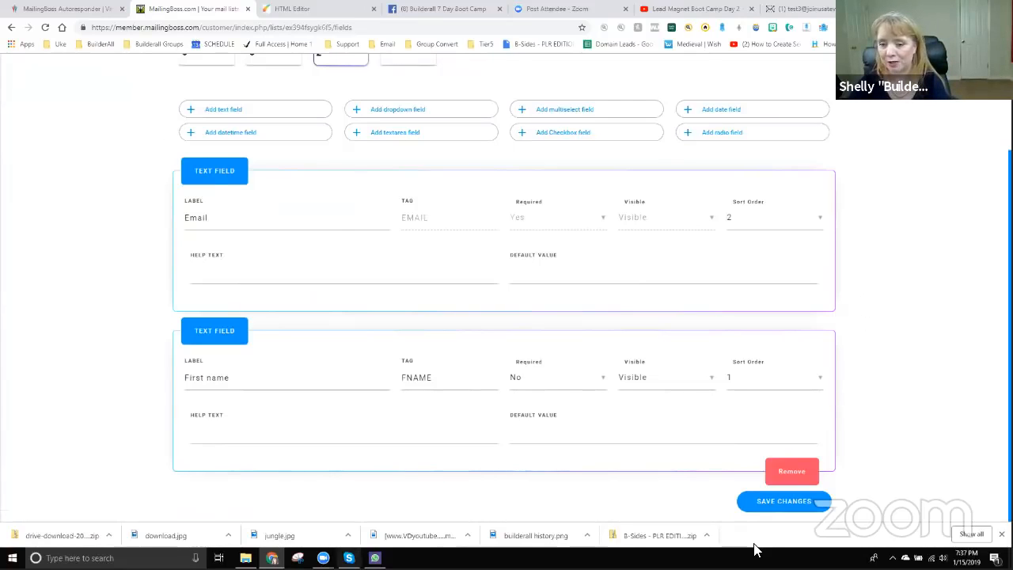
{"action": "left_click", "coordinate": [807, 501]}
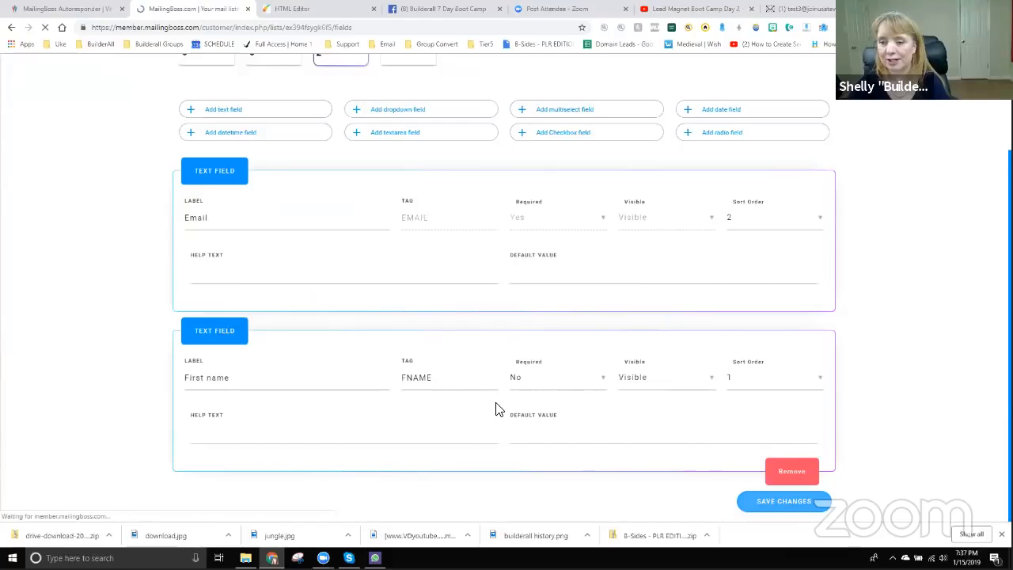
- Copy the FNAME tag into a new blank Notepad note
{"action": "scroll", "coordinate": [455, 437], "scroll_direction": "down", "scroll_amount": 2}
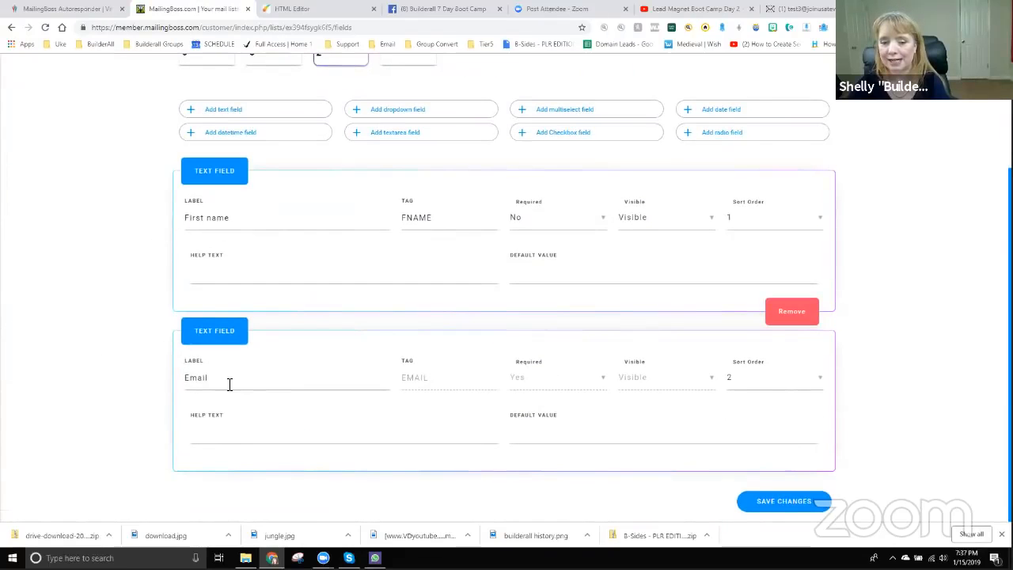
{"action": "scroll", "coordinate": [273, 409], "scroll_direction": "up", "scroll_amount": 1}
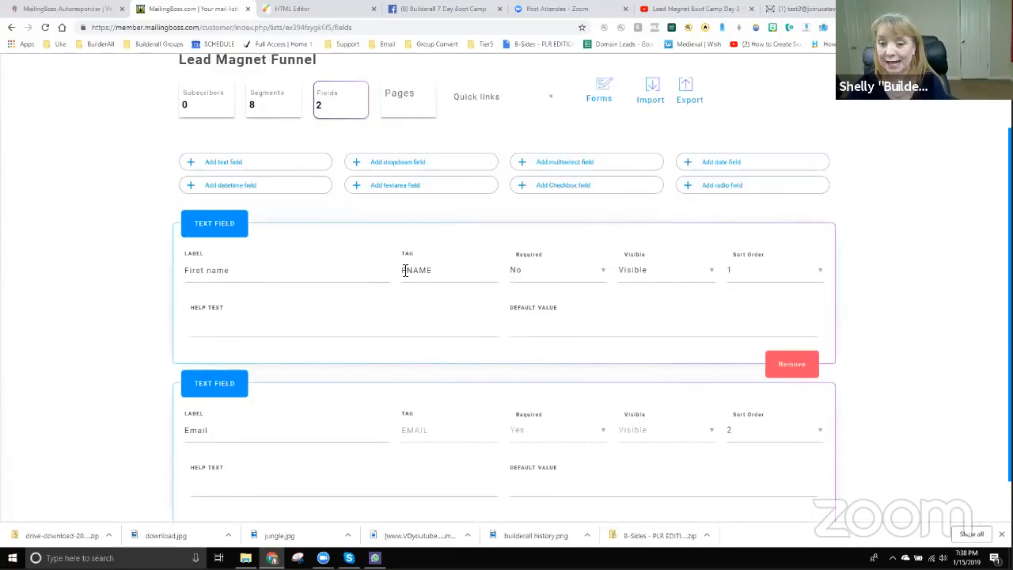
{"action": "double_click", "coordinate": [430, 269]}
{"action": "key", "text": "ctrl+c"}
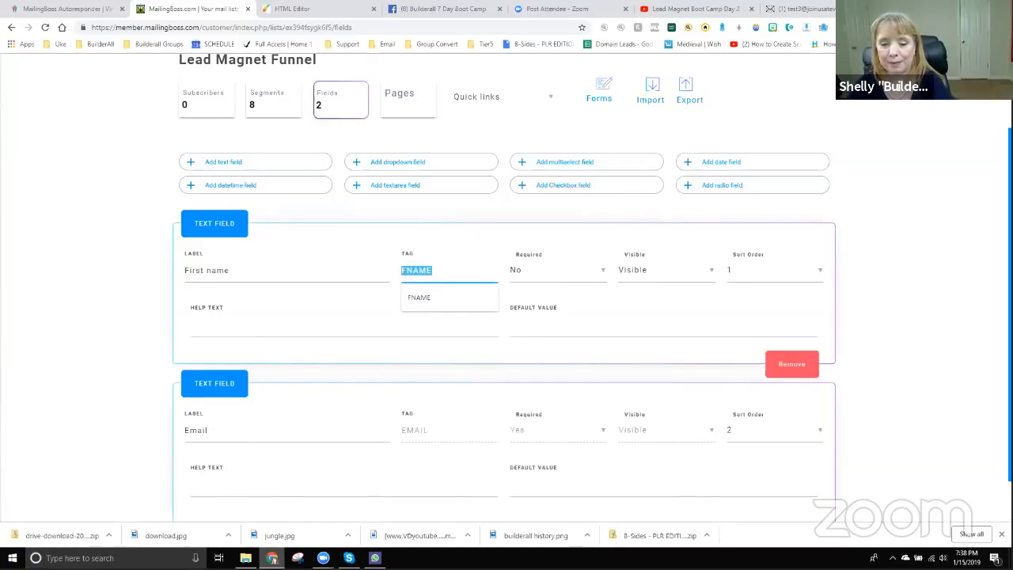
{"action": "left_click", "coordinate": [12, 558]}
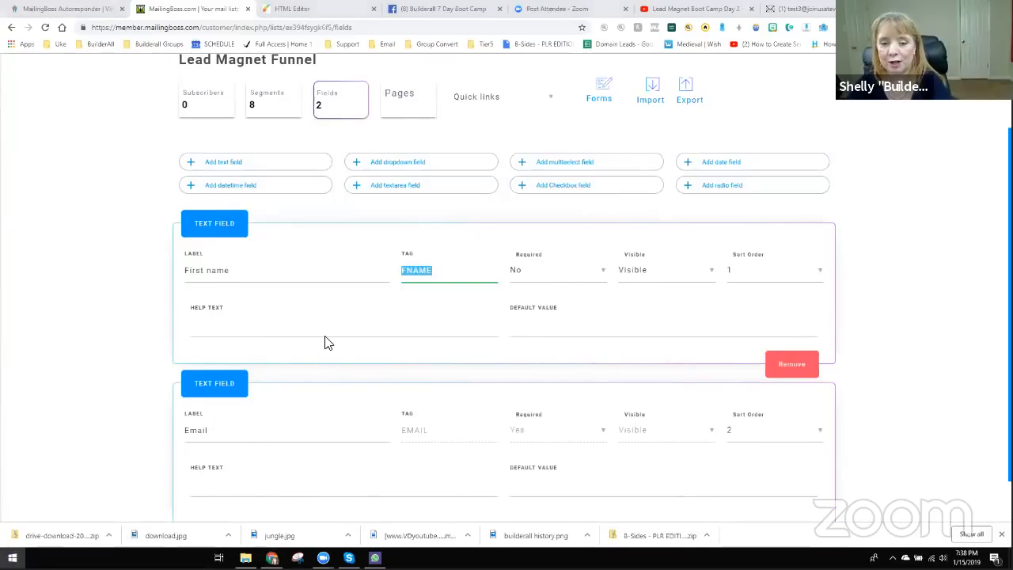
{"action": "left_click", "coordinate": [320, 262]}
{"action": "key", "text": "ctrl+v"}
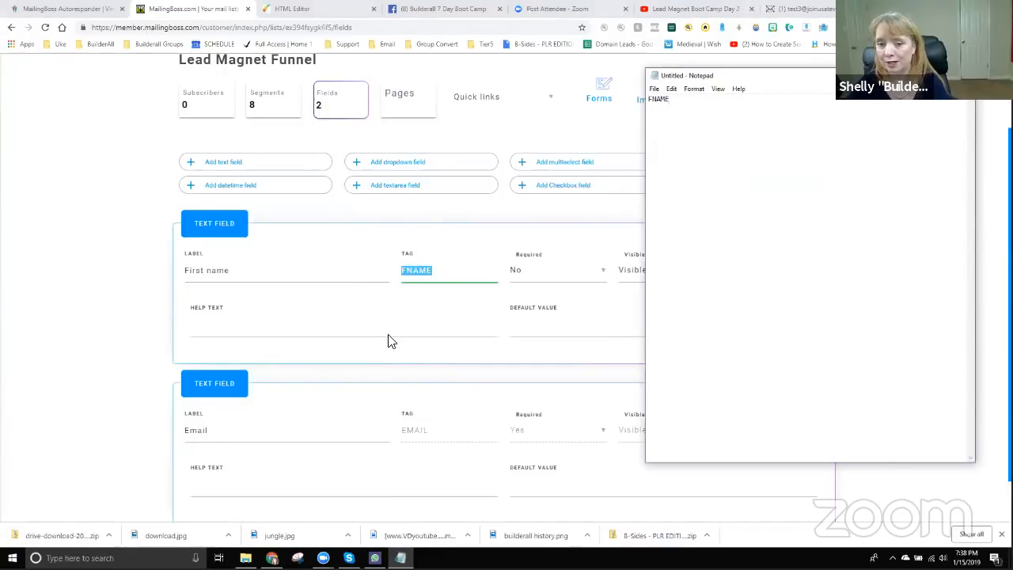
- Add the EMAIL tag on a new line in the note, then return to MailingBoss
{"action": "left_click", "coordinate": [387, 370]}
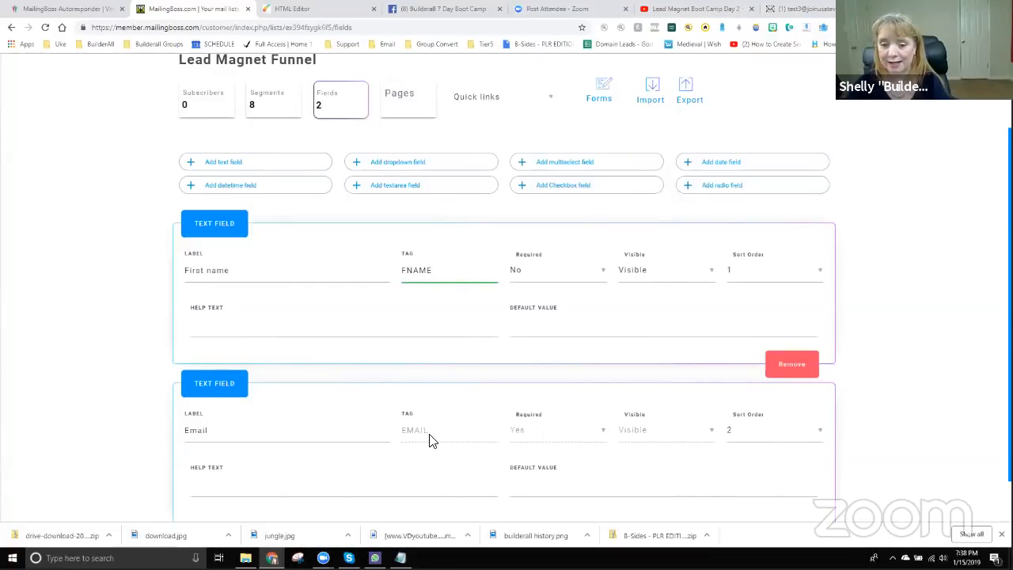
{"action": "left_click_drag", "start_coordinate": [429, 441], "coordinate": [401, 433]}
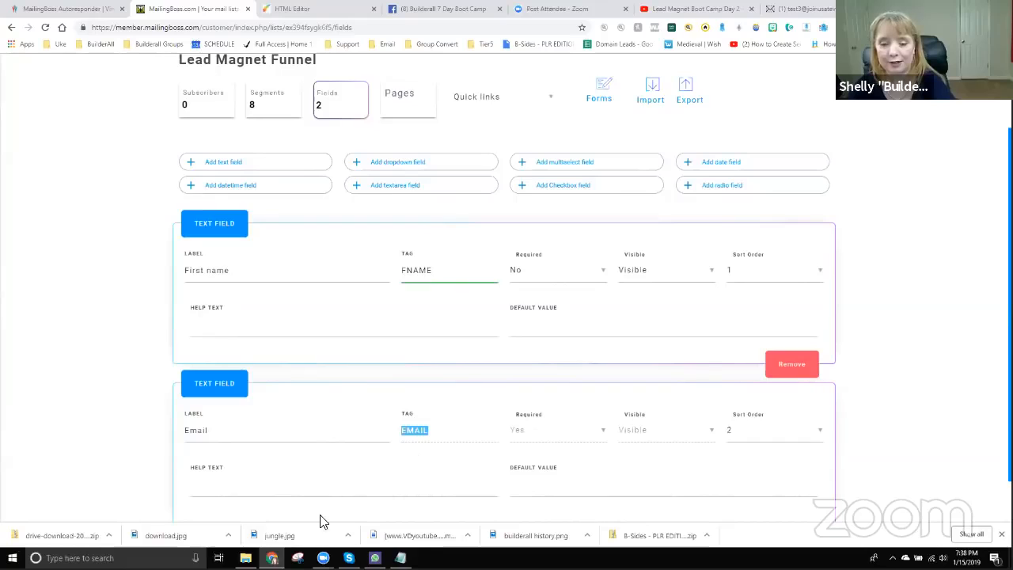
{"action": "left_click", "coordinate": [400, 558]}
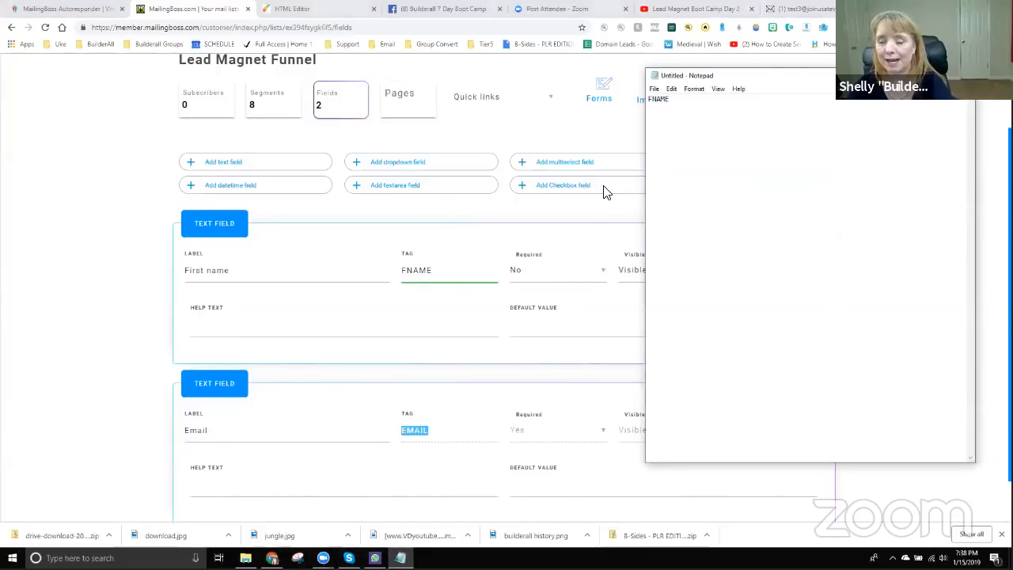
{"action": "key", "text": "ctrl+v"}
{"action": "key", "text": "Return"}
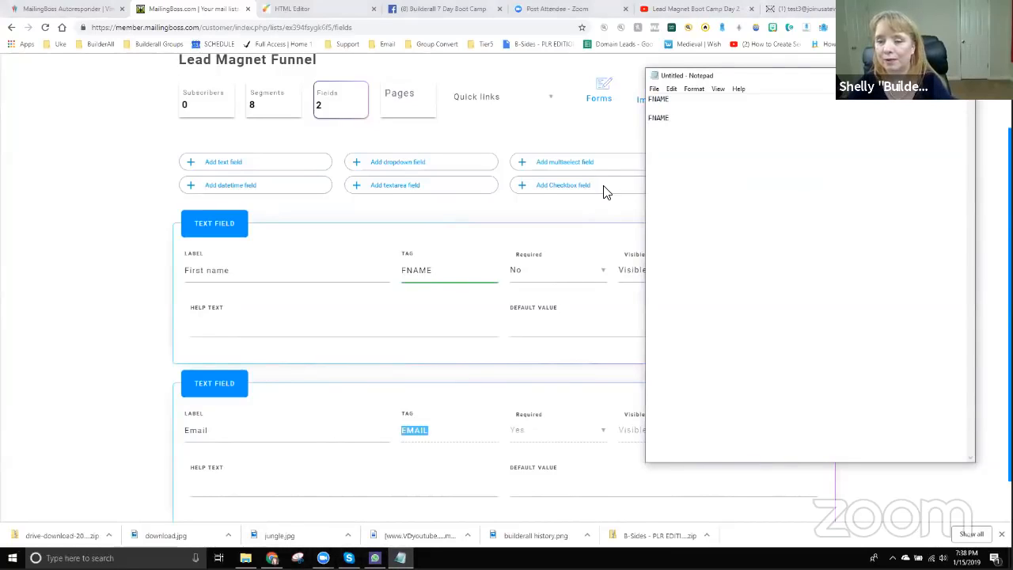
{"action": "left_click_drag", "start_coordinate": [669, 118], "coordinate": [645, 116]}
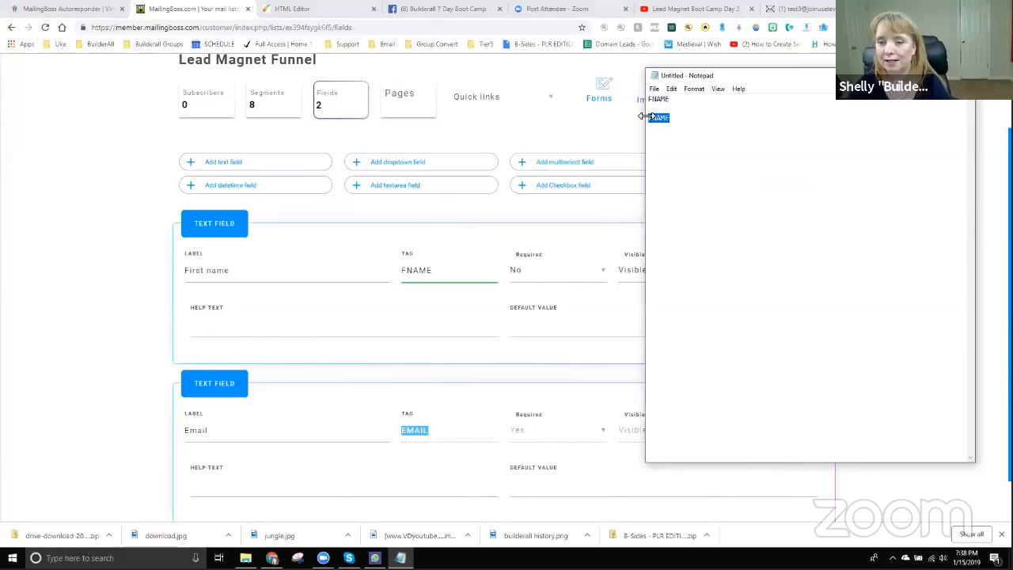
{"action": "type", "text": "EMA"}
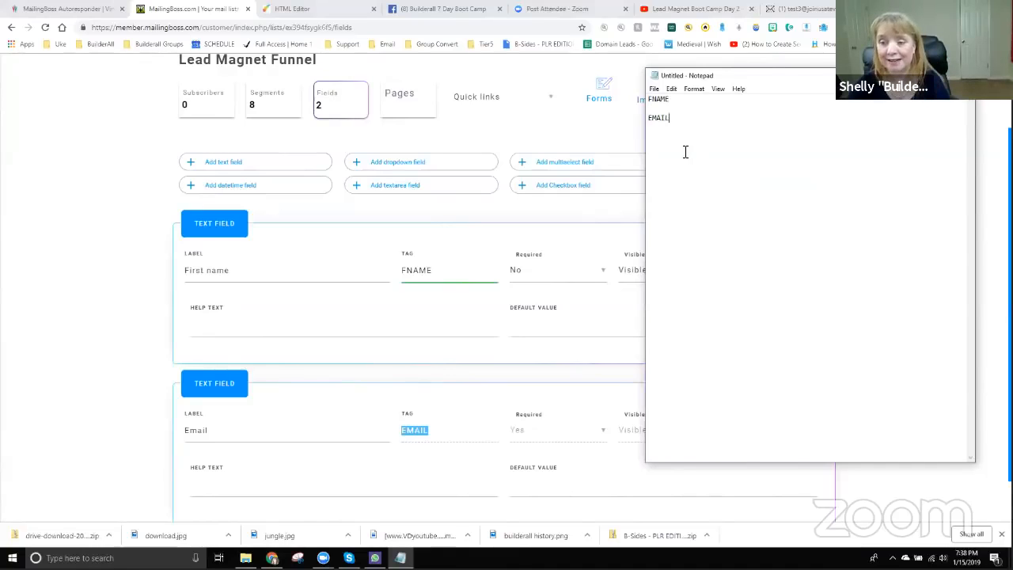
{"action": "left_click", "coordinate": [514, 194]}
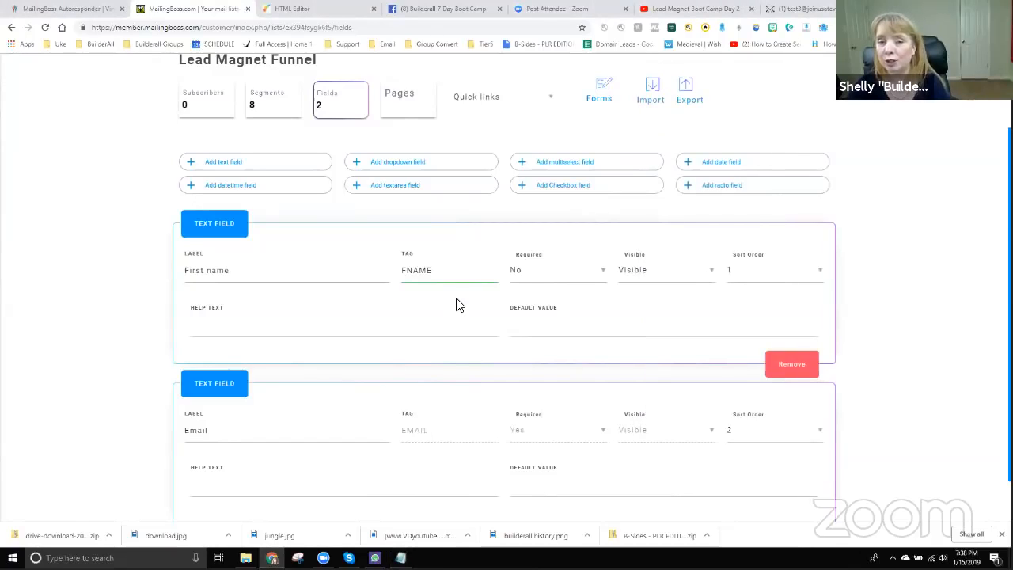
{"action": "scroll", "coordinate": [460, 304], "scroll_direction": "up", "scroll_amount": 1}
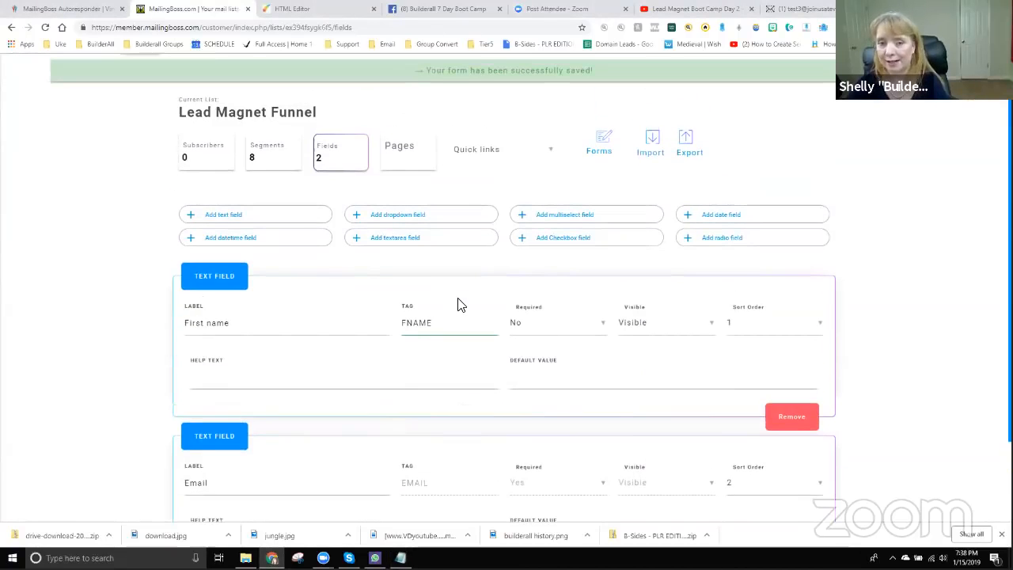
{"action": "scroll", "coordinate": [420, 243], "scroll_direction": "up", "scroll_amount": 1}
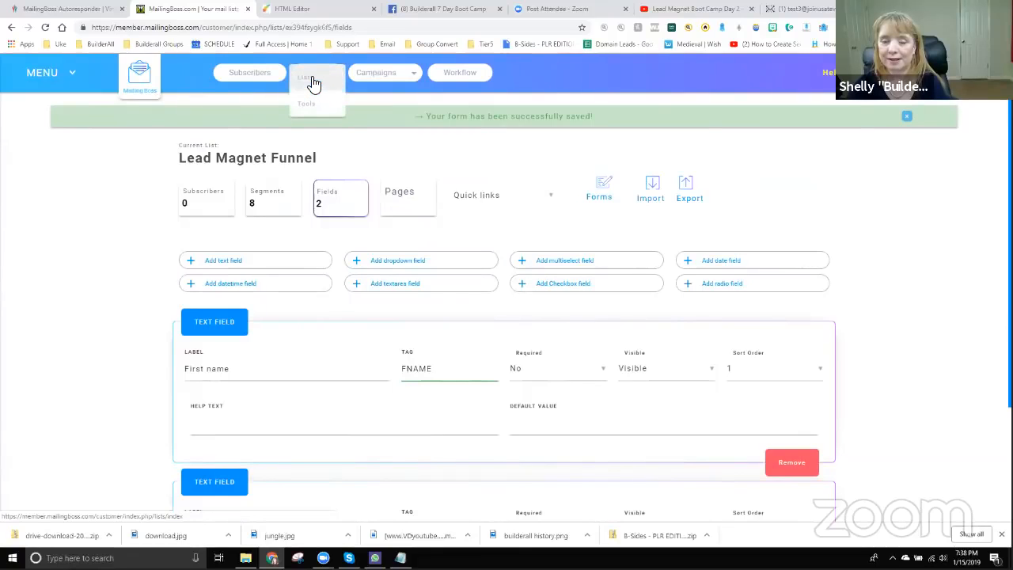
- Paste the Lead Magnet Funnel subscription link into the Notepad note and return to Builderall
{"action": "left_click", "coordinate": [310, 83]}
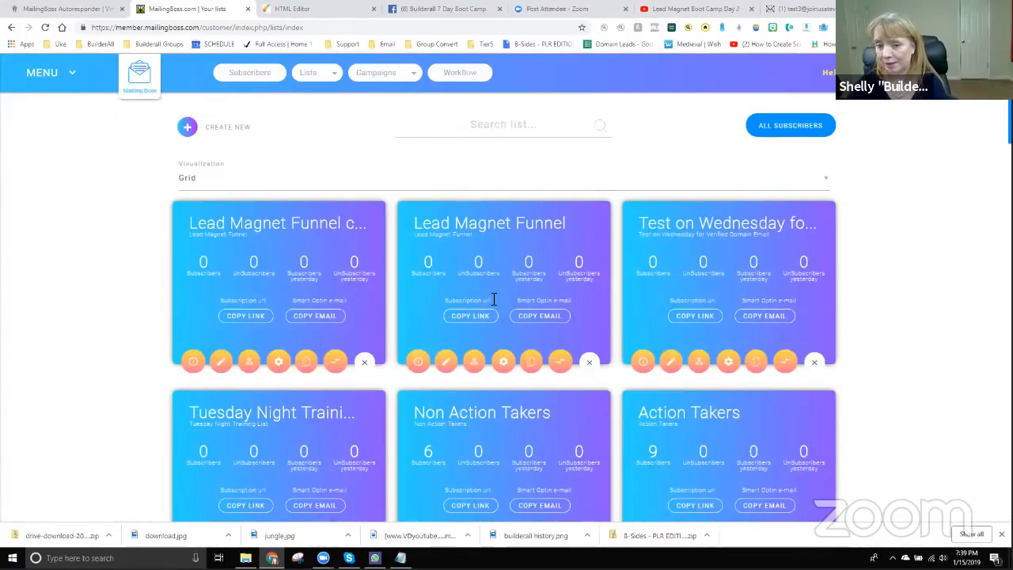
{"action": "left_click", "coordinate": [473, 318]}
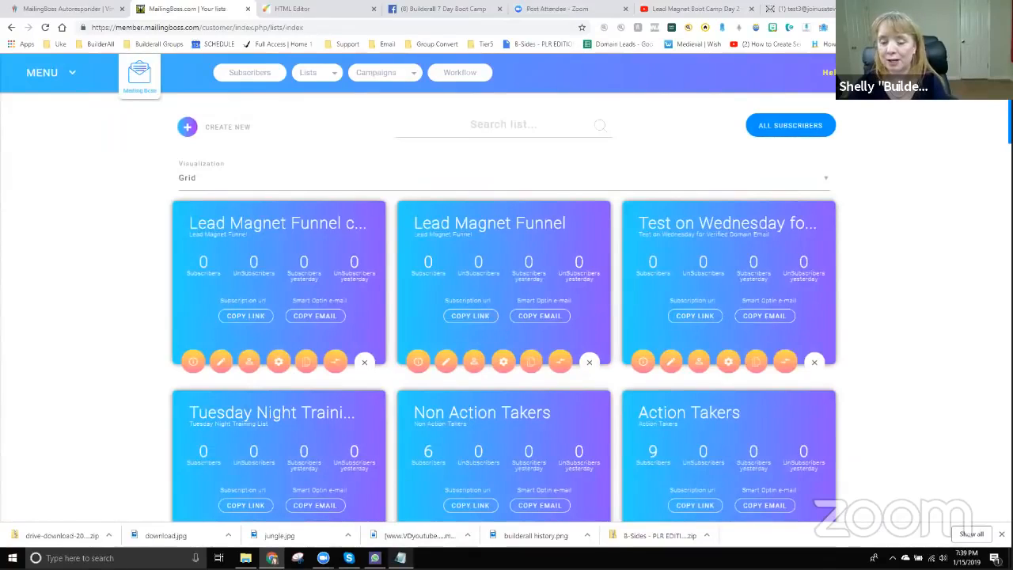
{"action": "left_click", "coordinate": [400, 557]}
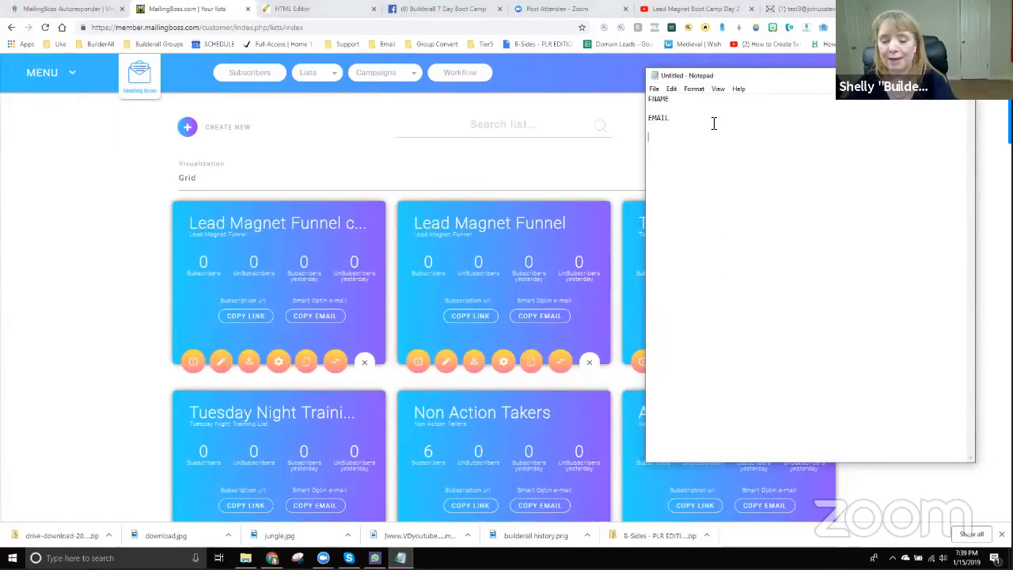
{"action": "type", "text": "https://member.mailingboss.com/index.php/lists/ex394fsygk6f5/subscribe"}
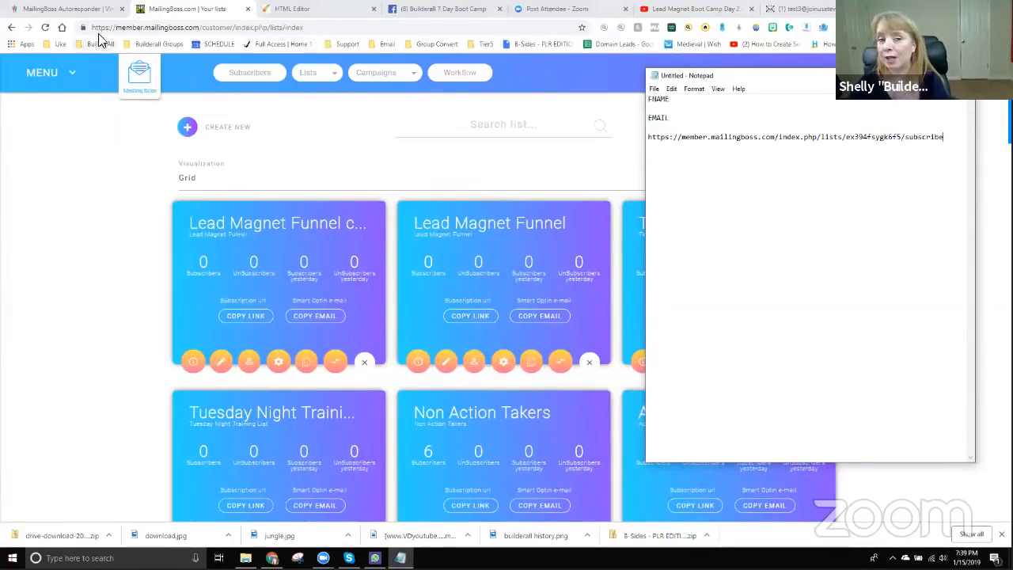
{"action": "left_click", "coordinate": [333, 14]}
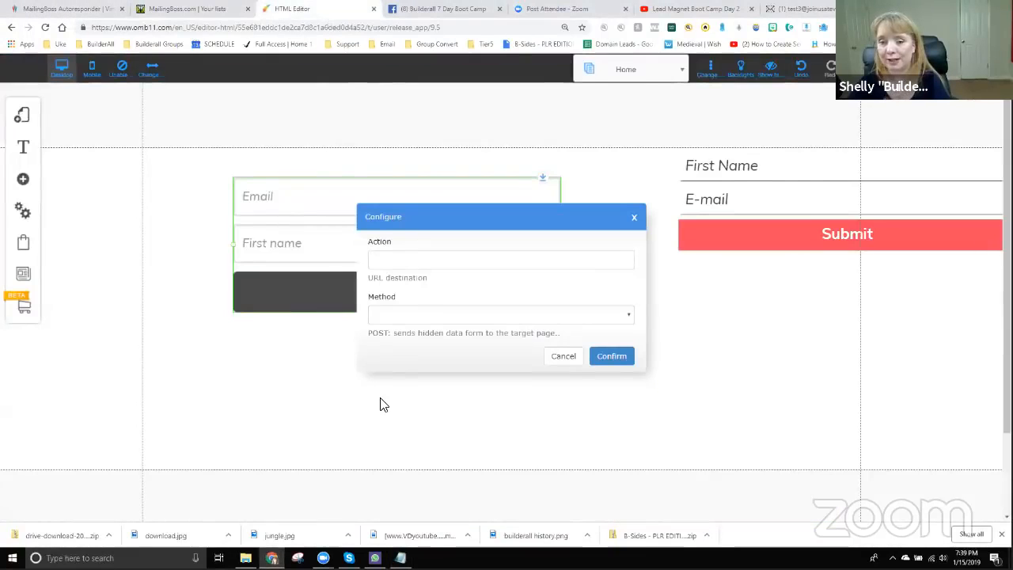
- Set the form's Action to the subscribe URL with POST method, confirm, and nudge the form
{"action": "left_click", "coordinate": [385, 262]}
{"action": "type", "text": "https://member.mailingboss.com/index.php/lists/ex394fsygk6f5/subscribe"}
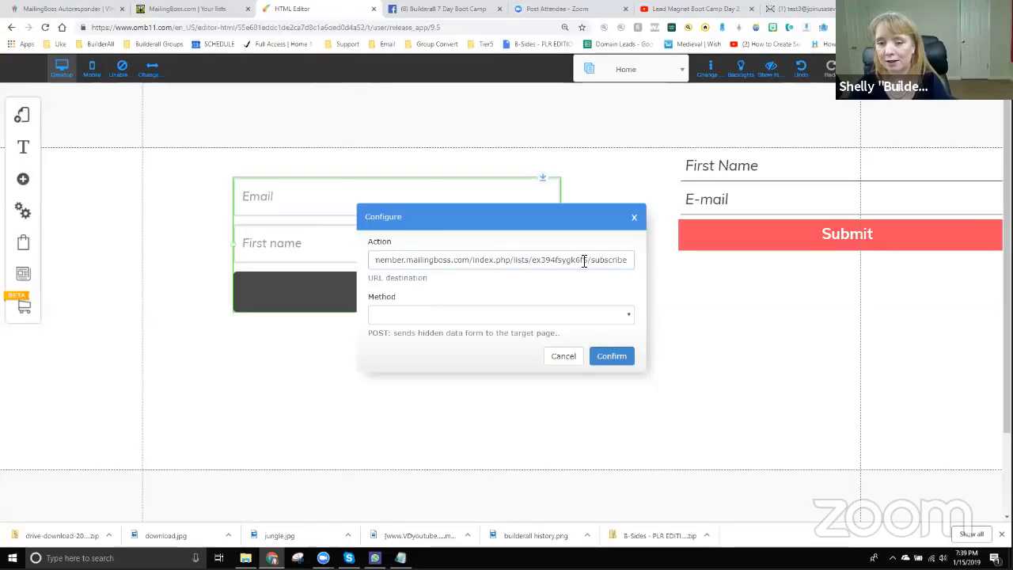
{"action": "left_click", "coordinate": [405, 316]}
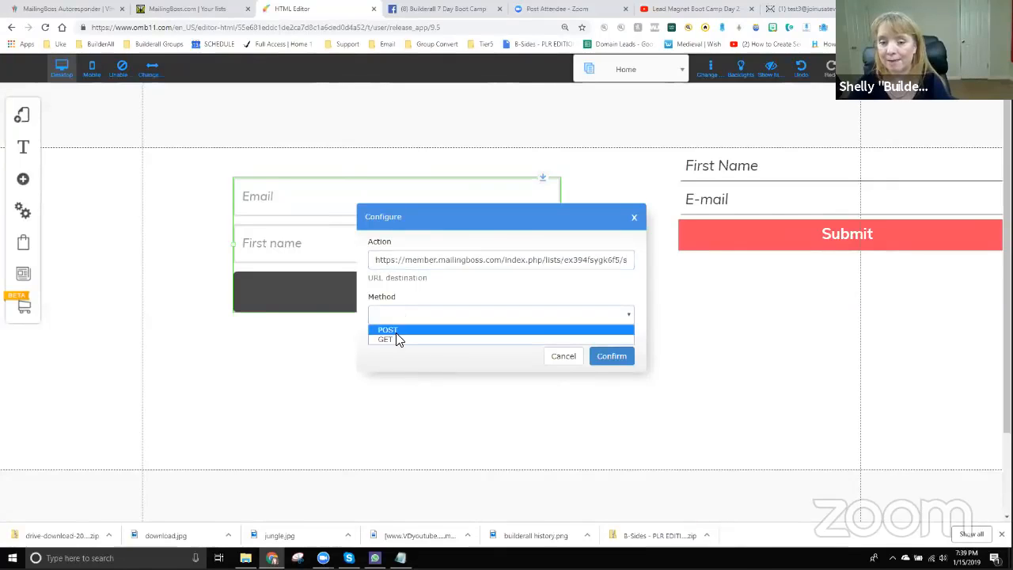
{"action": "left_click", "coordinate": [396, 331]}
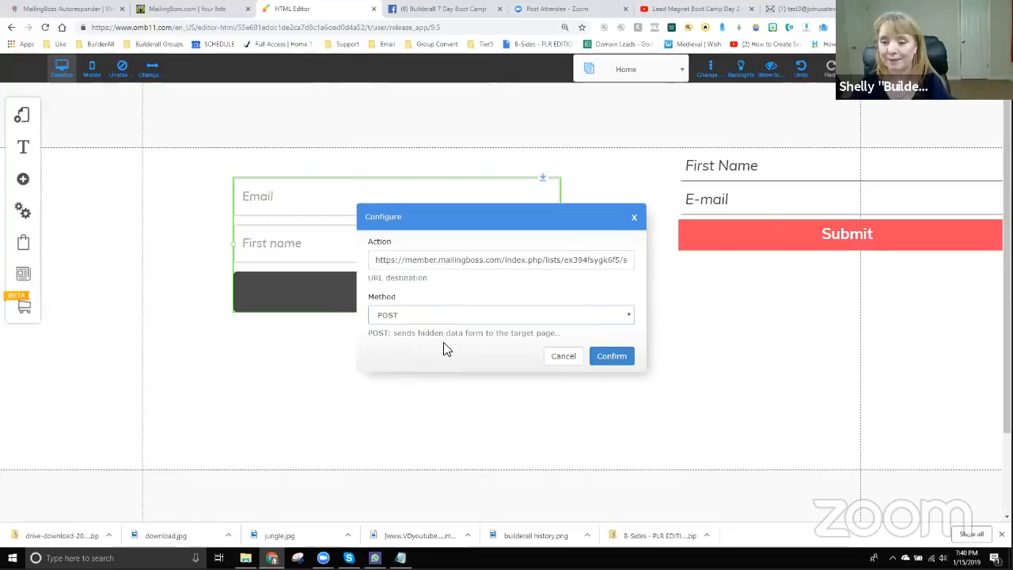
{"action": "left_click", "coordinate": [612, 362]}
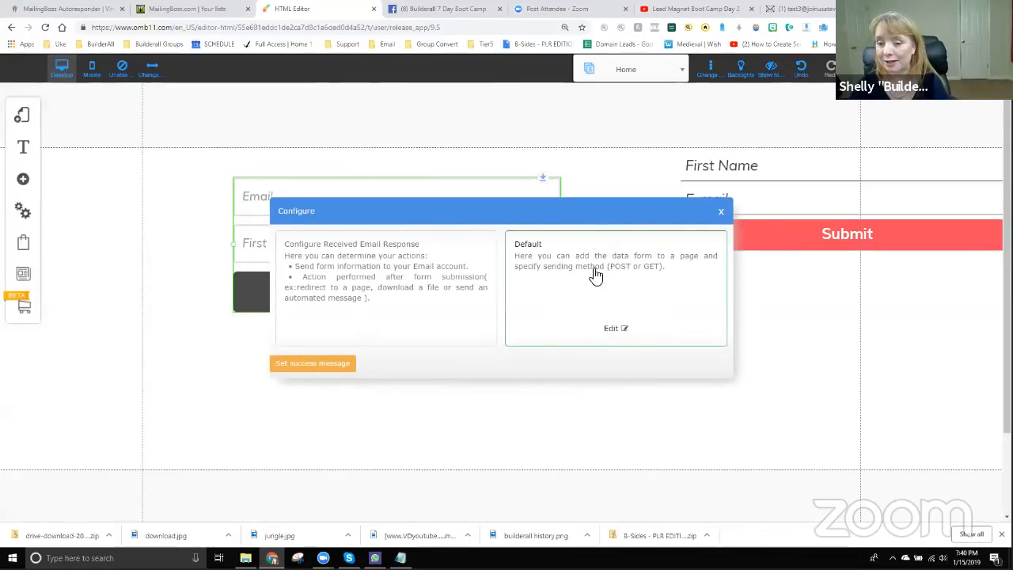
{"action": "left_click", "coordinate": [719, 215]}
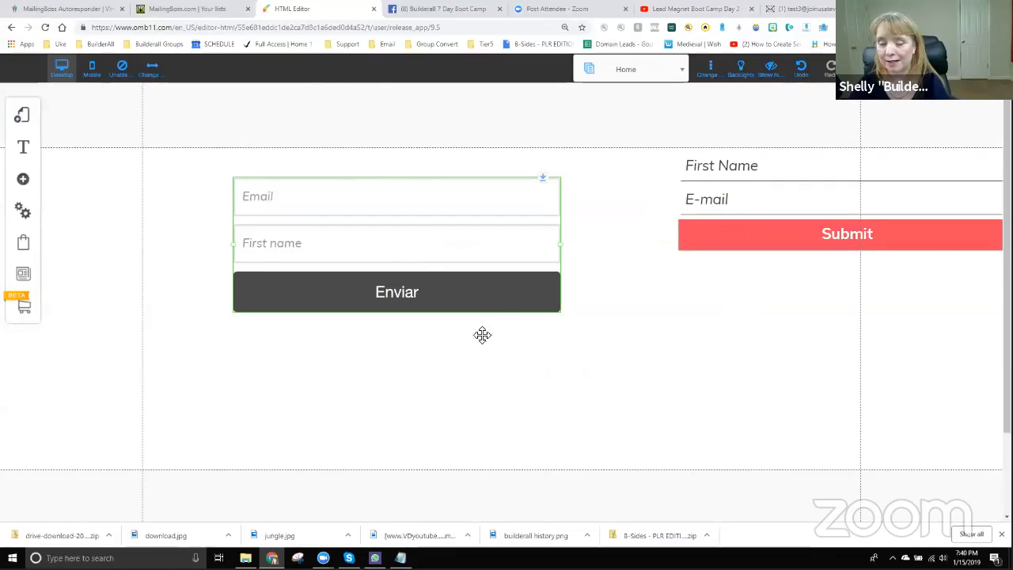
{"action": "left_click_drag", "start_coordinate": [408, 272], "coordinate": [428, 266]}
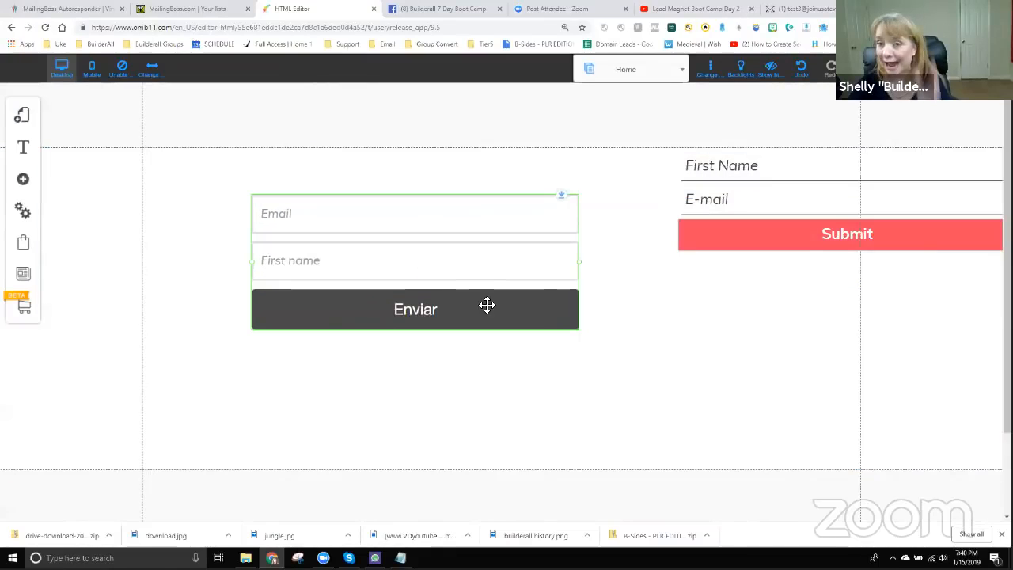
{"action": "left_click", "coordinate": [355, 262]}
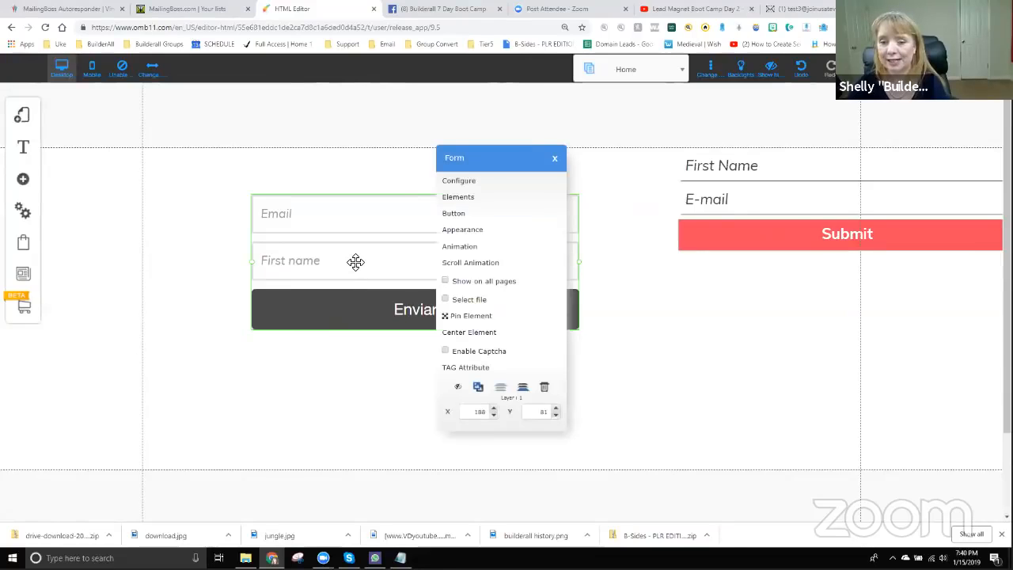
- Move First name above Email in the form fields and give it the tag FNAME
{"action": "left_click", "coordinate": [461, 202]}
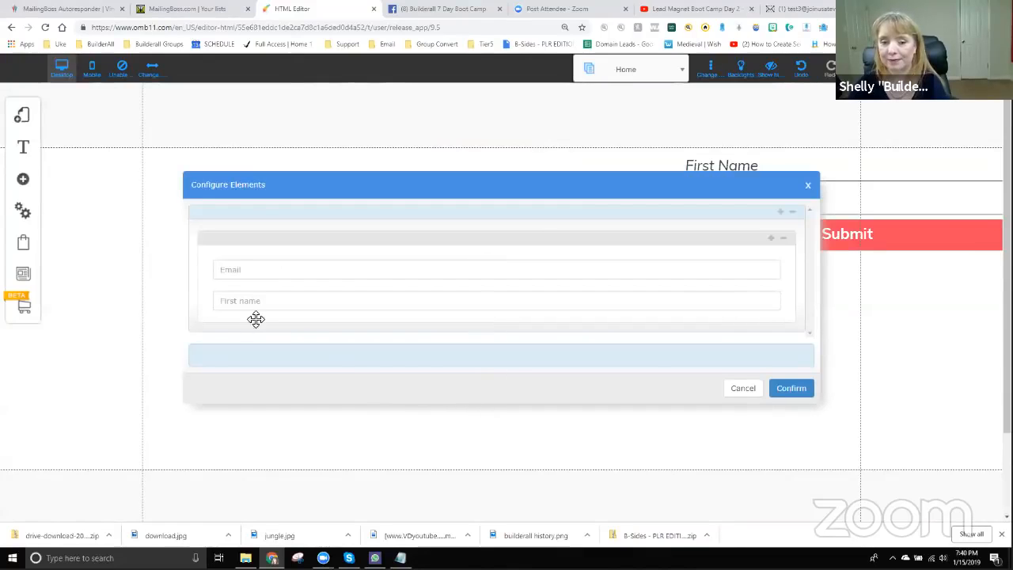
{"action": "left_click_drag", "start_coordinate": [284, 302], "coordinate": [267, 287]}
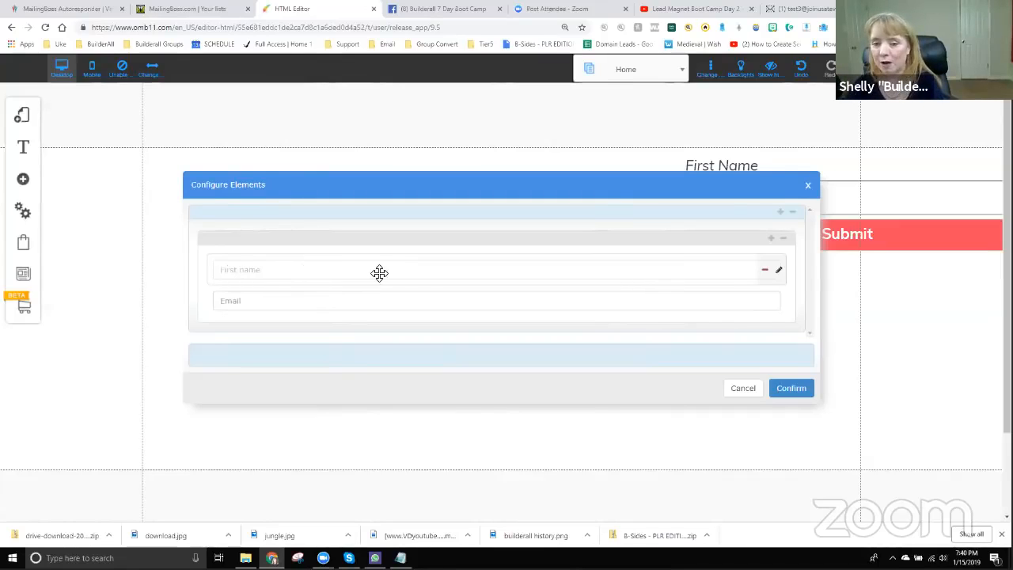
{"action": "left_click", "coordinate": [780, 272]}
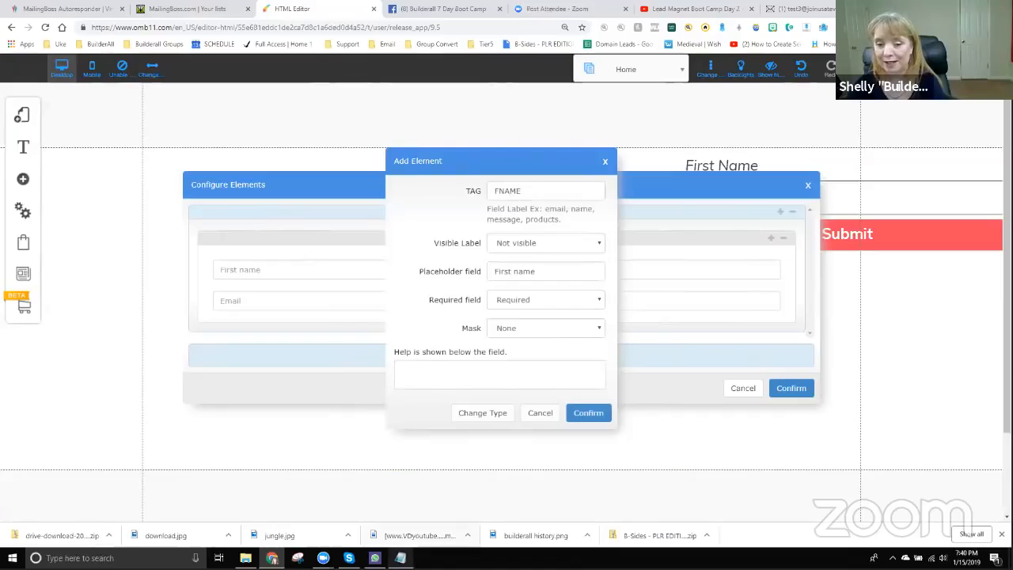
{"action": "left_click", "coordinate": [400, 557]}
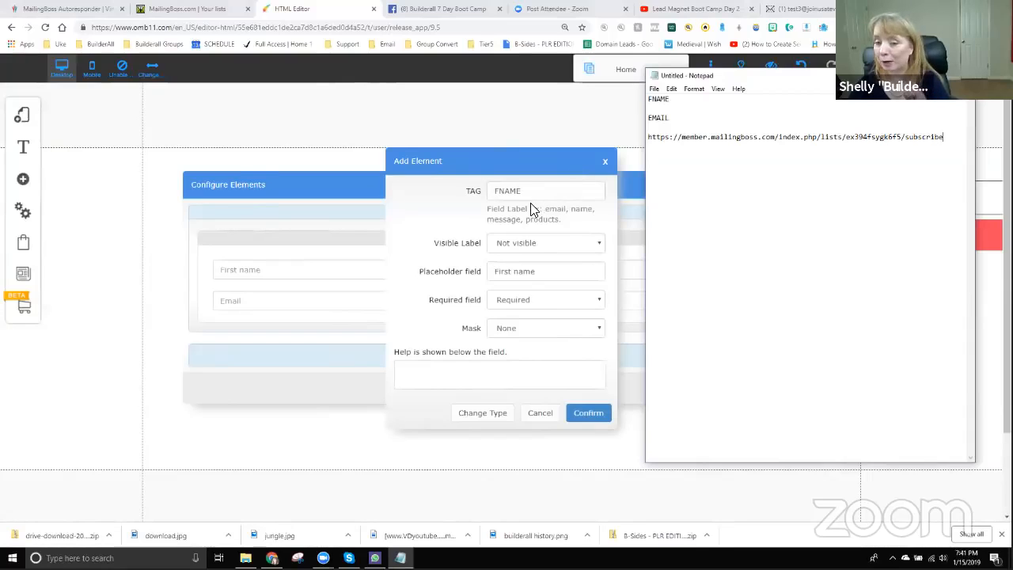
{"action": "left_click", "coordinate": [587, 413]}
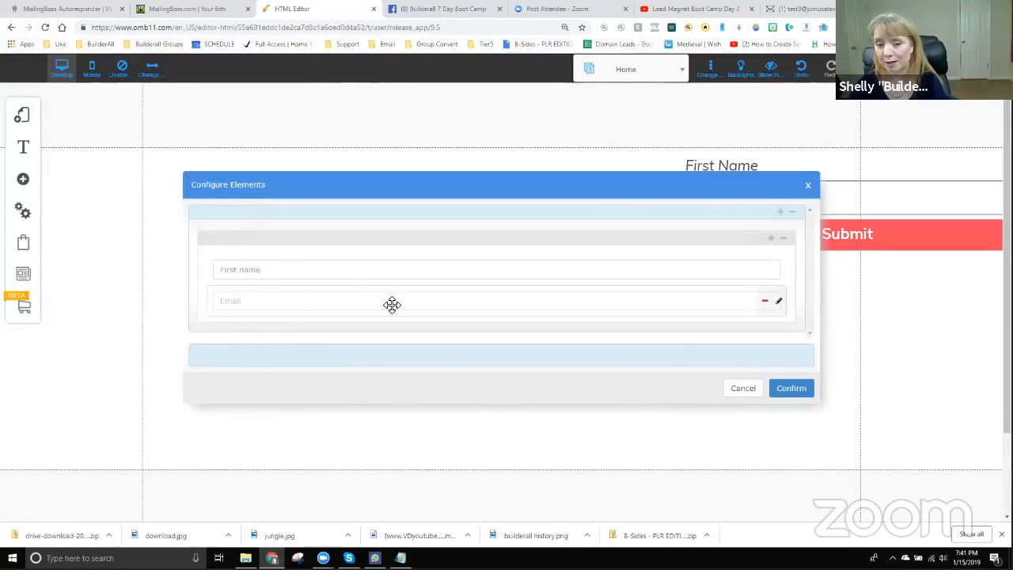
- Give the Email field the tag EMAIL copied from the Notepad note
{"action": "left_click", "coordinate": [779, 303]}
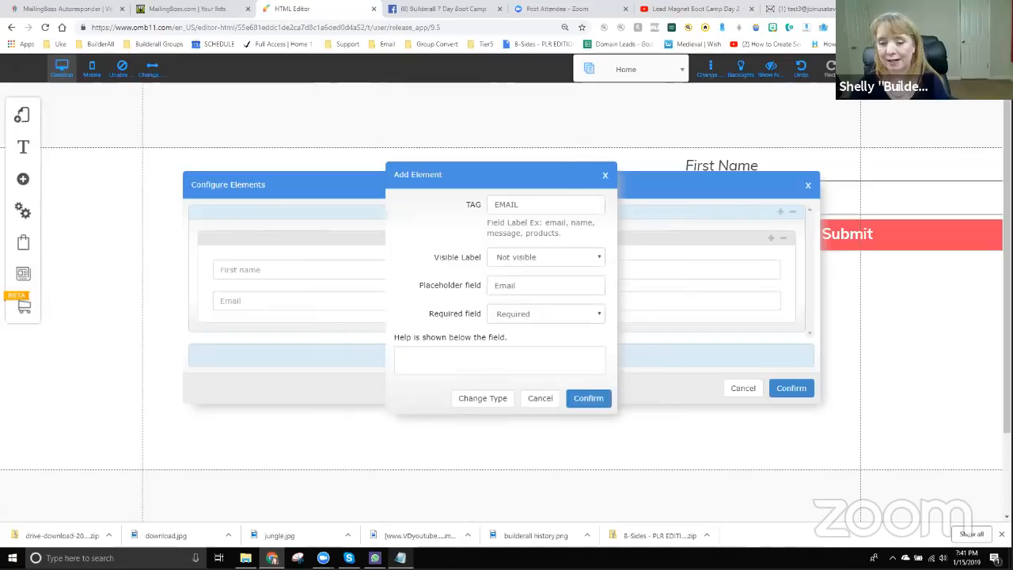
{"action": "left_click", "coordinate": [400, 558]}
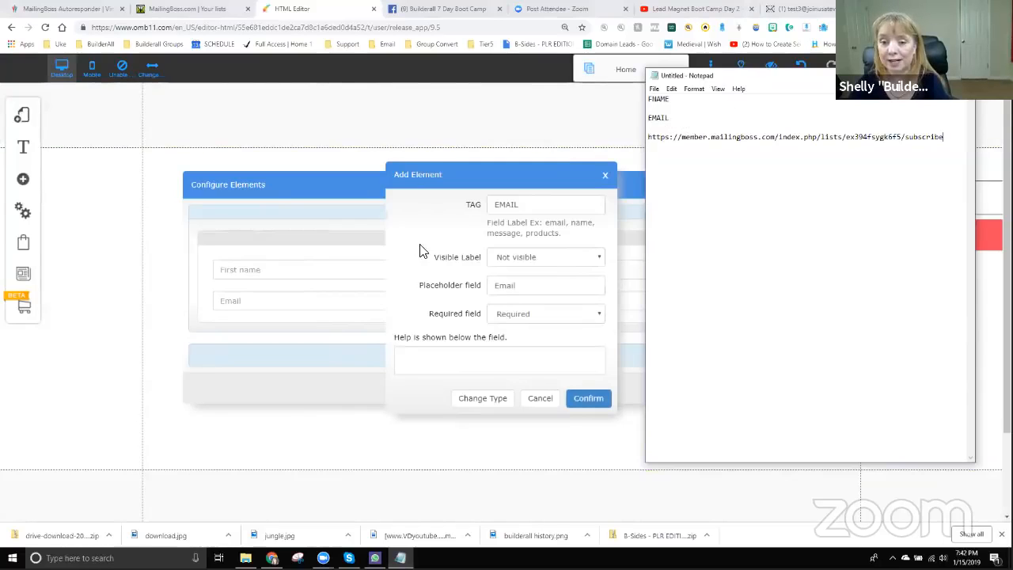
{"action": "left_click", "coordinate": [589, 401]}
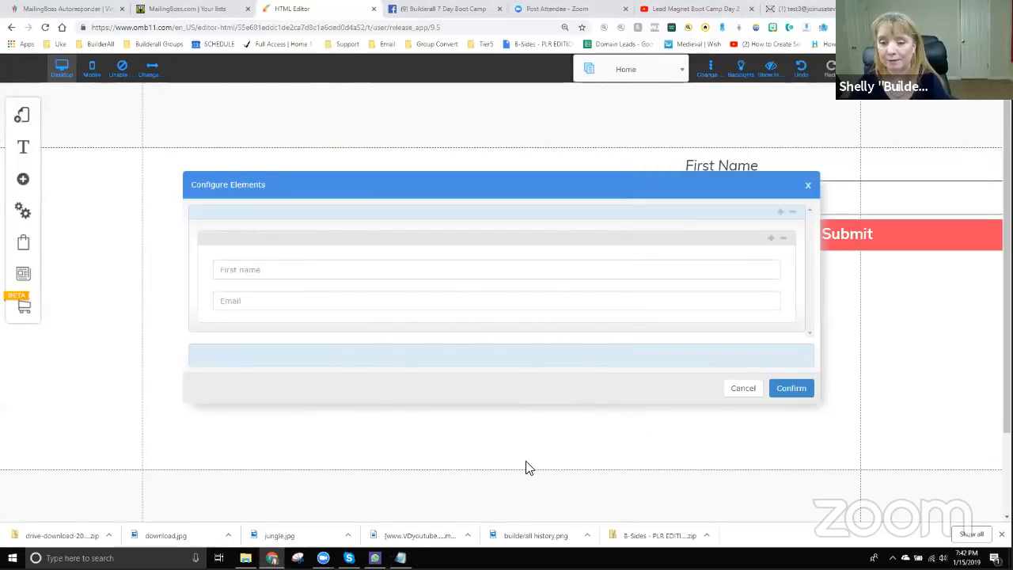
- Confirm the Enviar form's First name and Email fields, then stack the red Submit form centred above it
{"action": "left_click", "coordinate": [789, 389]}
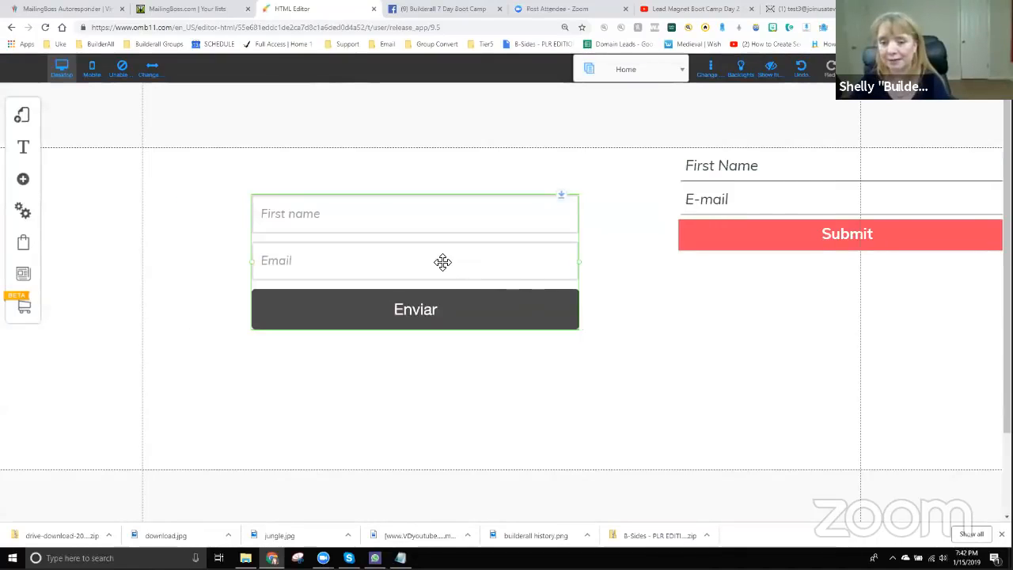
{"action": "left_click_drag", "start_coordinate": [442, 262], "coordinate": [572, 346]}
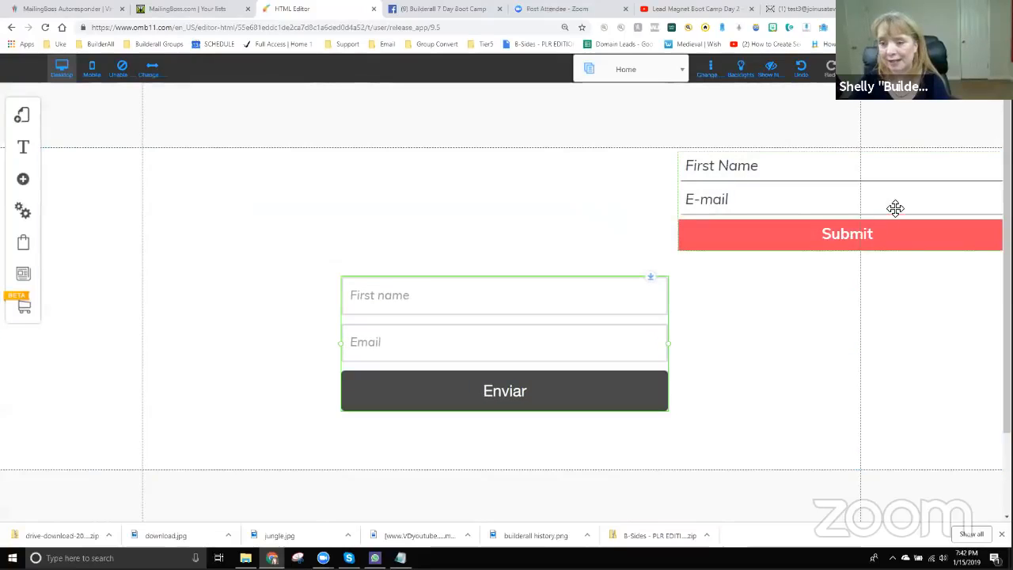
{"action": "left_click_drag", "start_coordinate": [895, 208], "coordinate": [489, 192]}
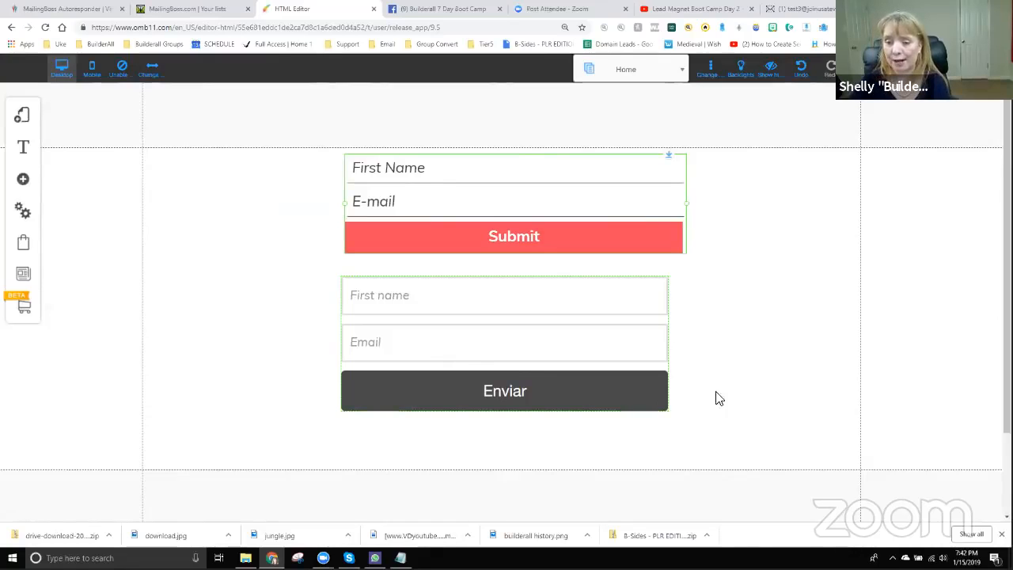
{"action": "scroll", "coordinate": [846, 414], "scroll_direction": "down", "scroll_amount": 2}
{"action": "left_click_drag", "start_coordinate": [846, 414], "coordinate": [497, 211]}
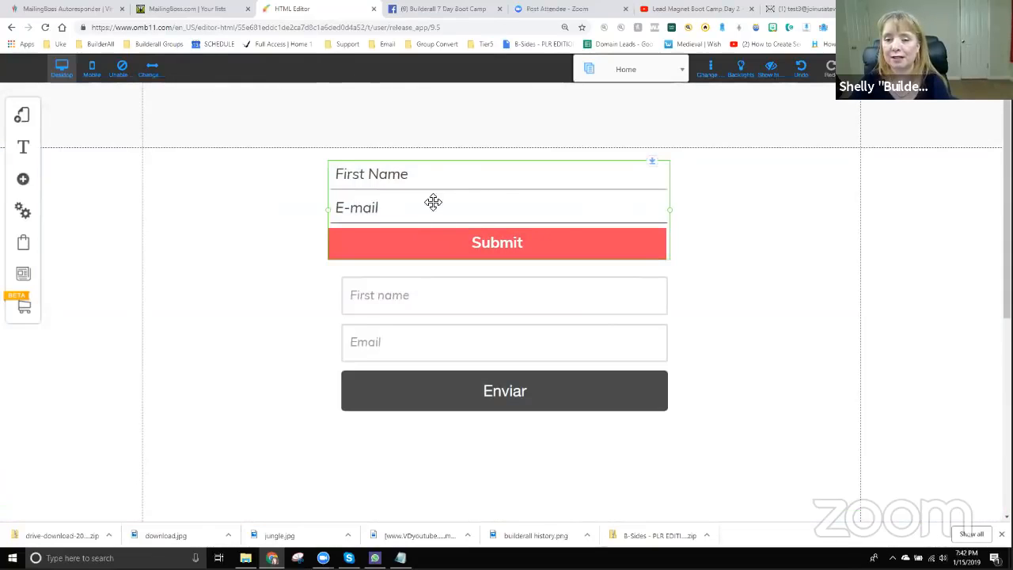
{"action": "left_click_drag", "start_coordinate": [481, 314], "coordinate": [475, 324]}
{"action": "scroll", "coordinate": [475, 414], "scroll_direction": "down", "scroll_amount": 3}
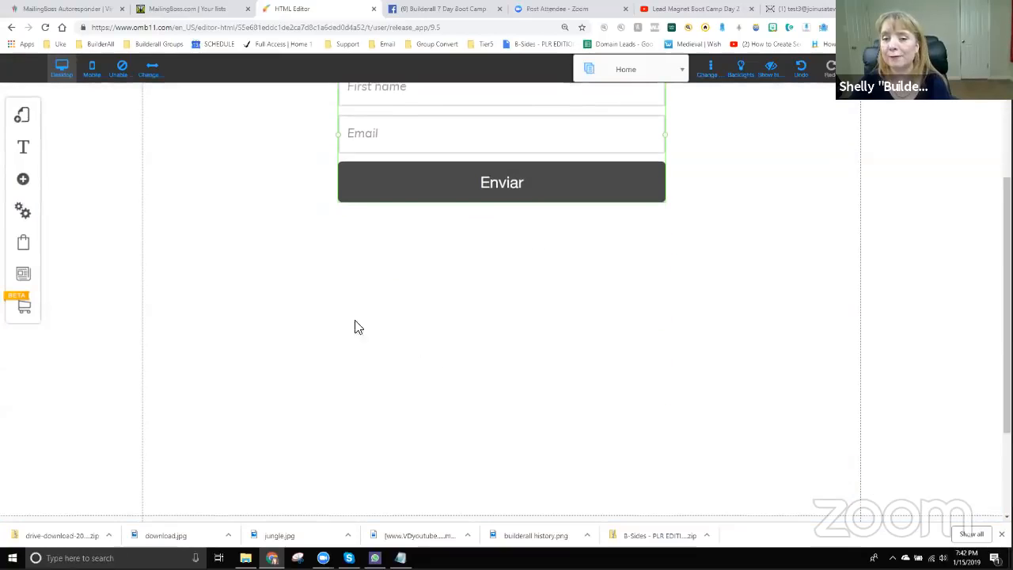
- Add the green Get Instant Access email marketing form template and place it below the Enviar form
{"action": "left_click", "coordinate": [23, 180]}
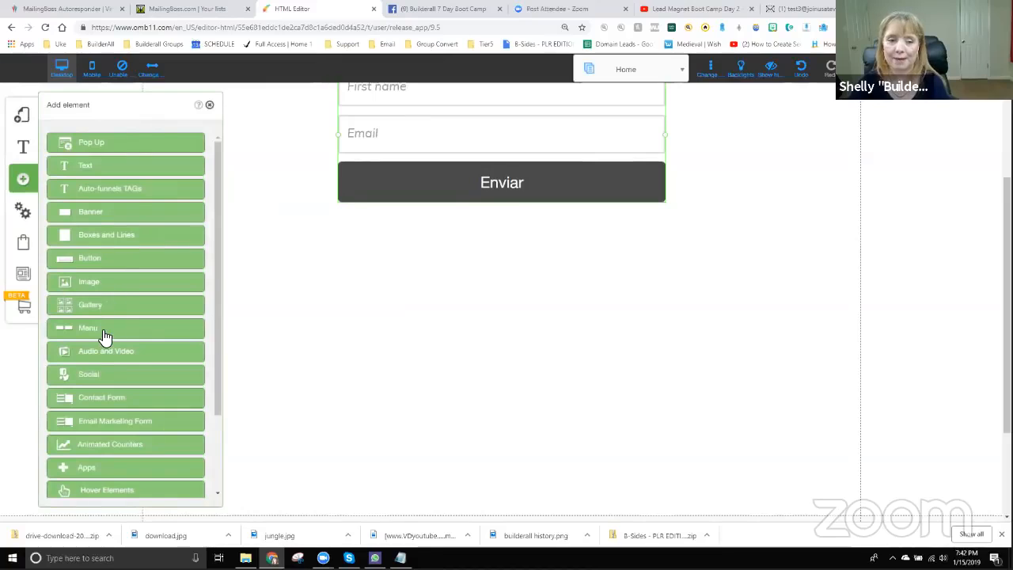
{"action": "left_click", "coordinate": [118, 427]}
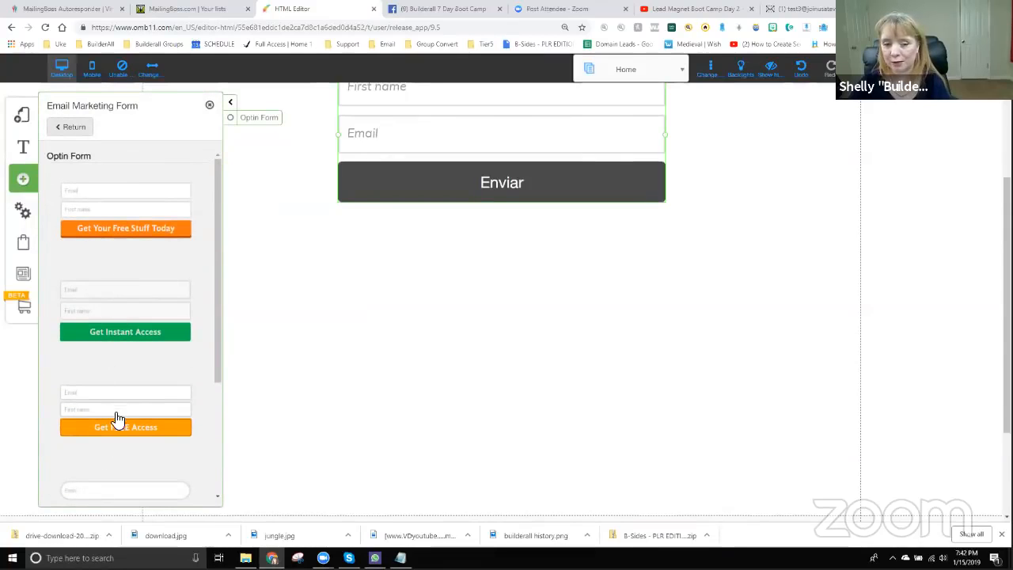
{"action": "scroll", "coordinate": [118, 428], "scroll_direction": "down", "scroll_amount": 2}
{"action": "scroll", "coordinate": [124, 448], "scroll_direction": "down", "scroll_amount": 3}
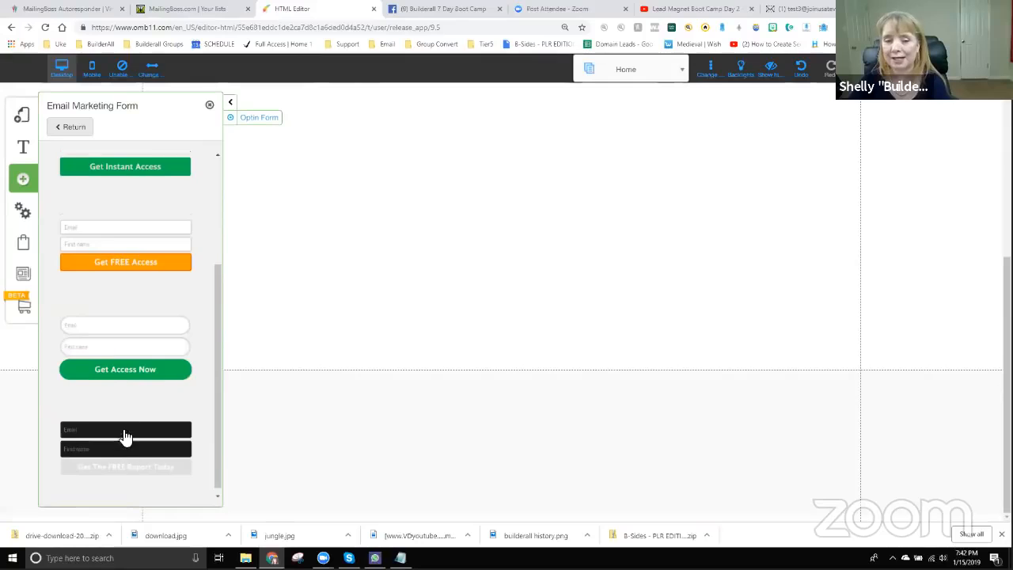
{"action": "scroll", "coordinate": [131, 439], "scroll_direction": "up", "scroll_amount": 2}
{"action": "scroll", "coordinate": [356, 334], "scroll_direction": "up", "scroll_amount": 3}
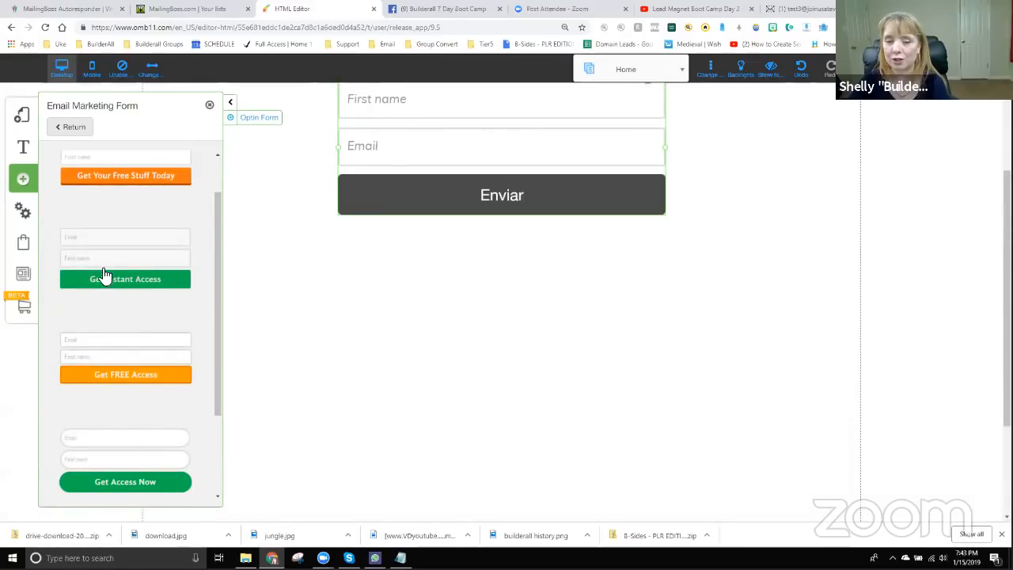
{"action": "left_click", "coordinate": [110, 259]}
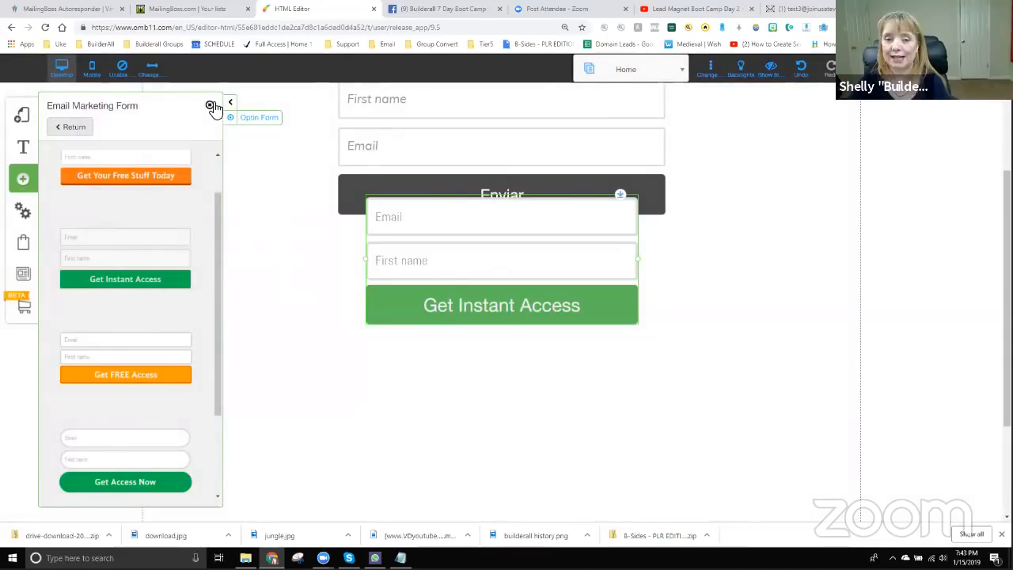
{"action": "left_click", "coordinate": [210, 106]}
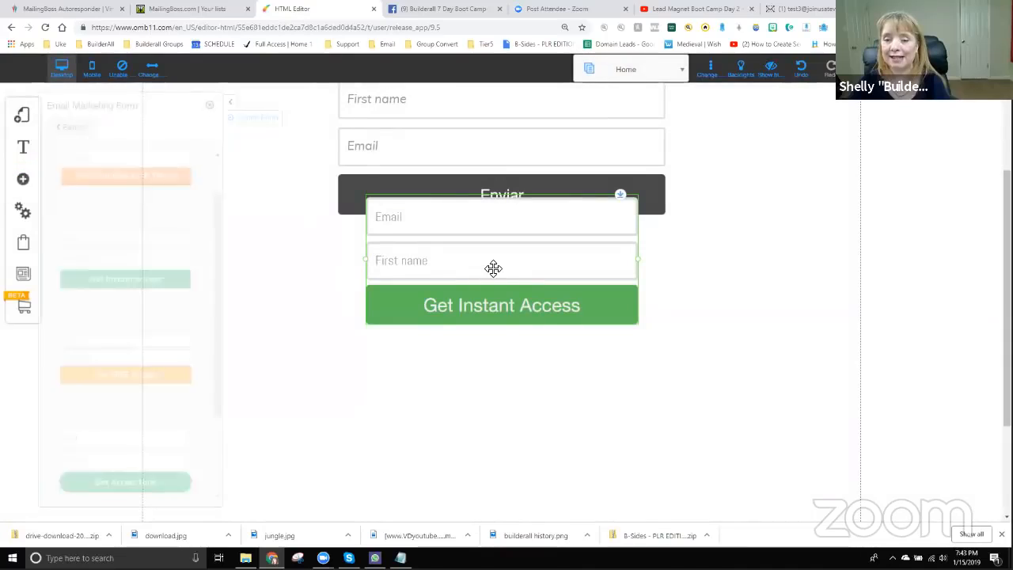
{"action": "left_click_drag", "start_coordinate": [493, 266], "coordinate": [488, 319]}
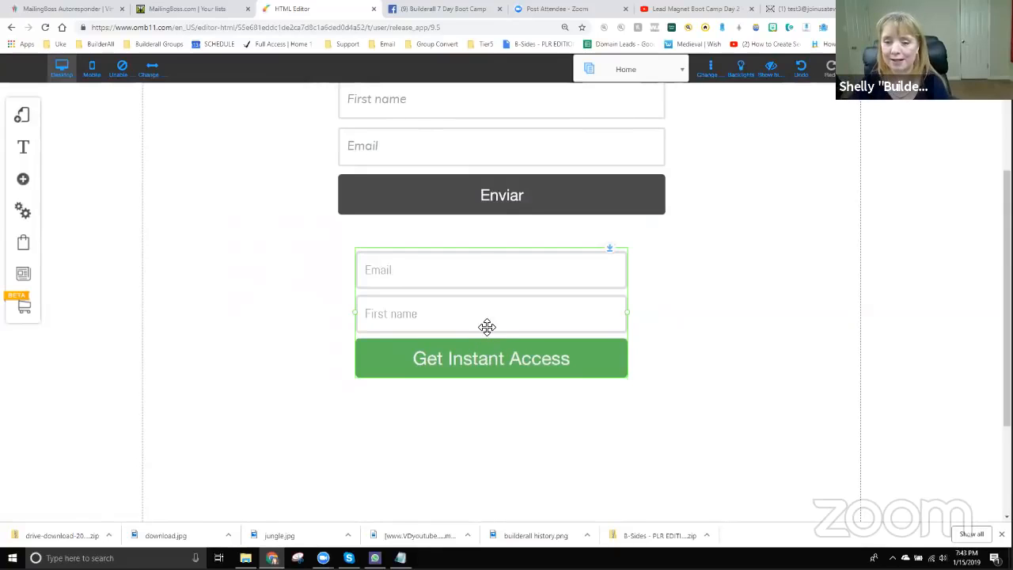
- Connect the Get Instant Access form to a MailingBoss Email Marketing list
{"action": "left_click", "coordinate": [488, 327]}
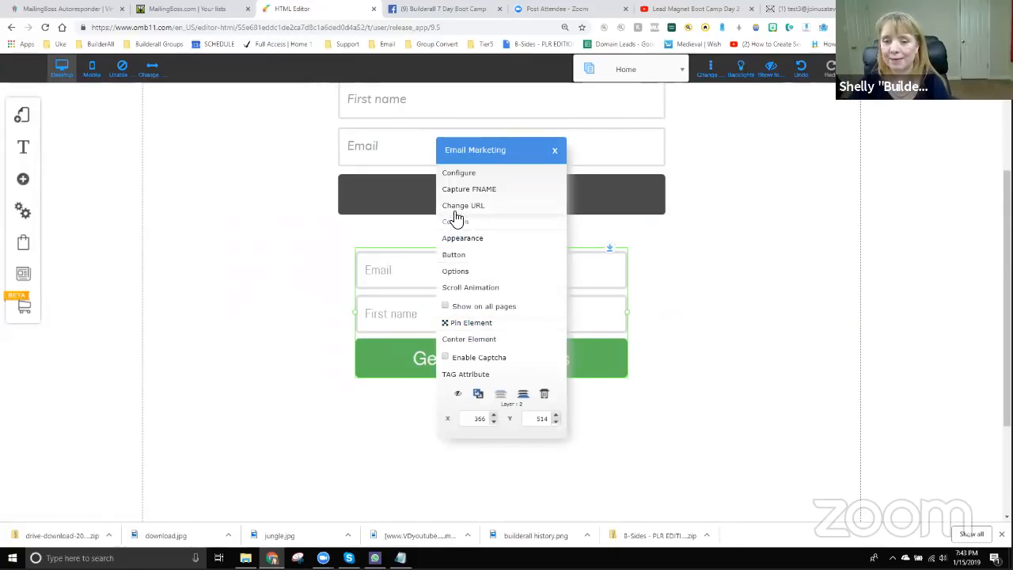
{"action": "left_click", "coordinate": [460, 174]}
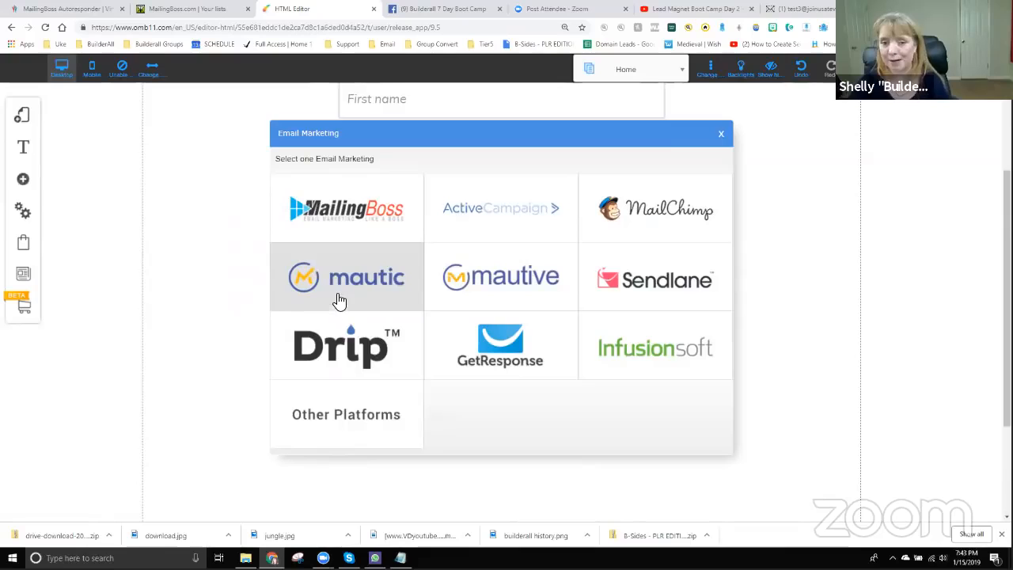
{"action": "left_click", "coordinate": [356, 218]}
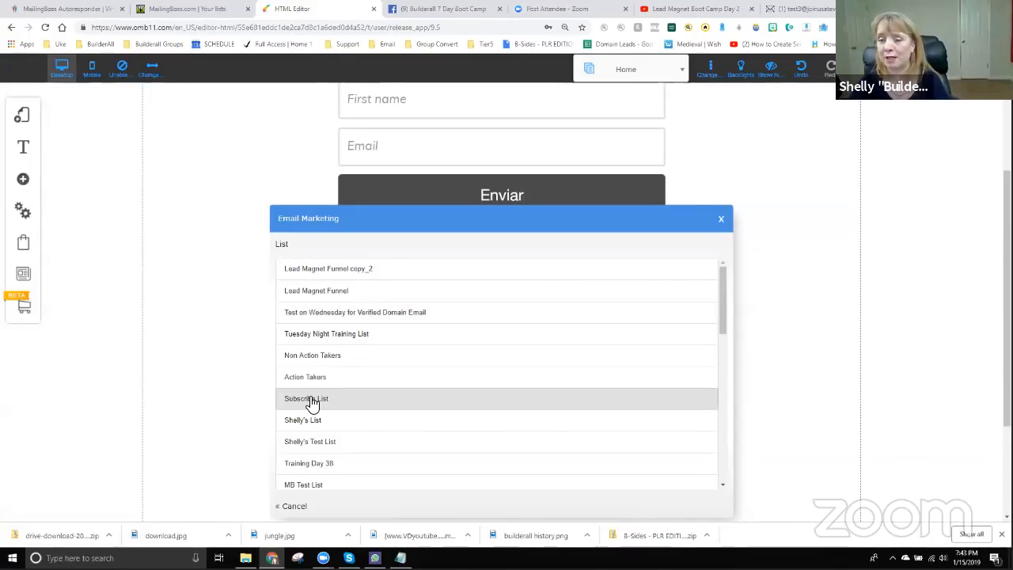
{"action": "left_click", "coordinate": [336, 292]}
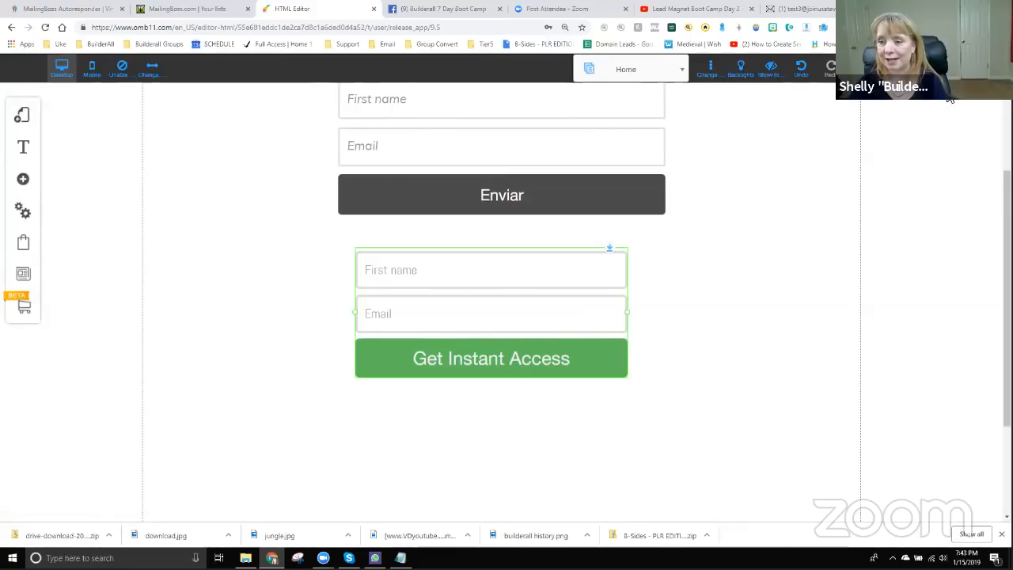
- Save the page changes and dismiss the changes-saved notice
{"action": "left_click", "coordinate": [861, 69]}
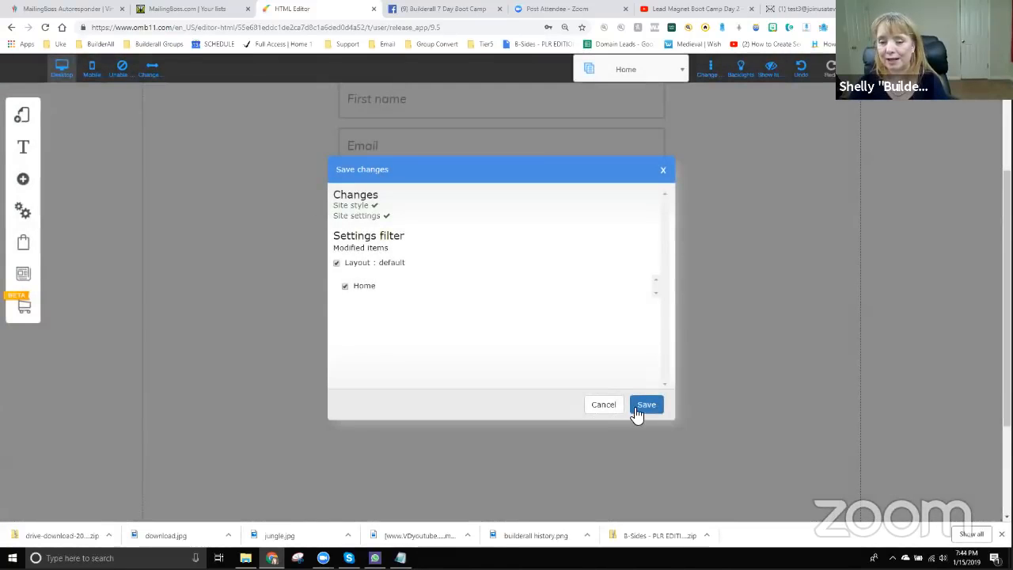
{"action": "left_click", "coordinate": [639, 408]}
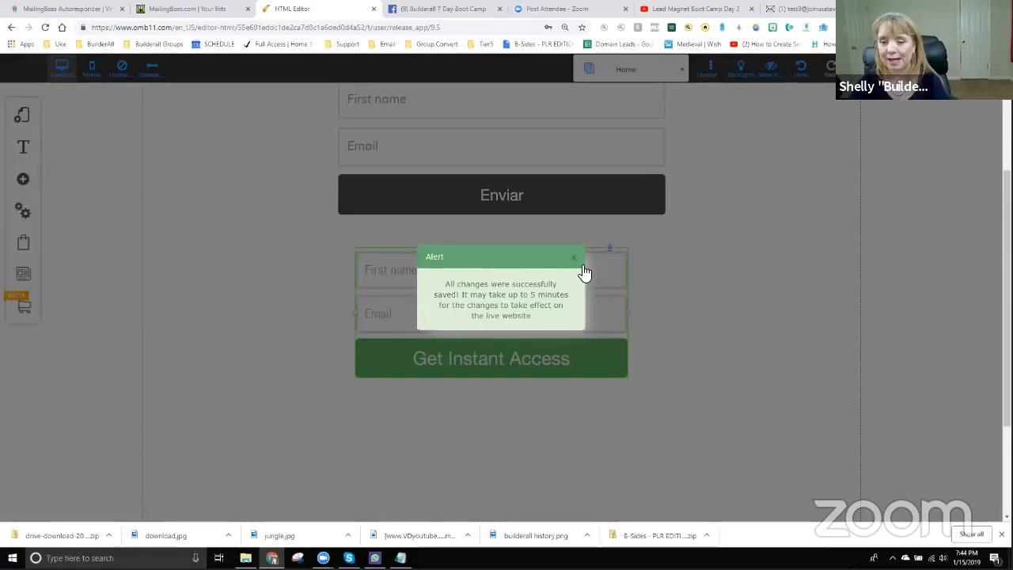
{"action": "left_click", "coordinate": [575, 257]}
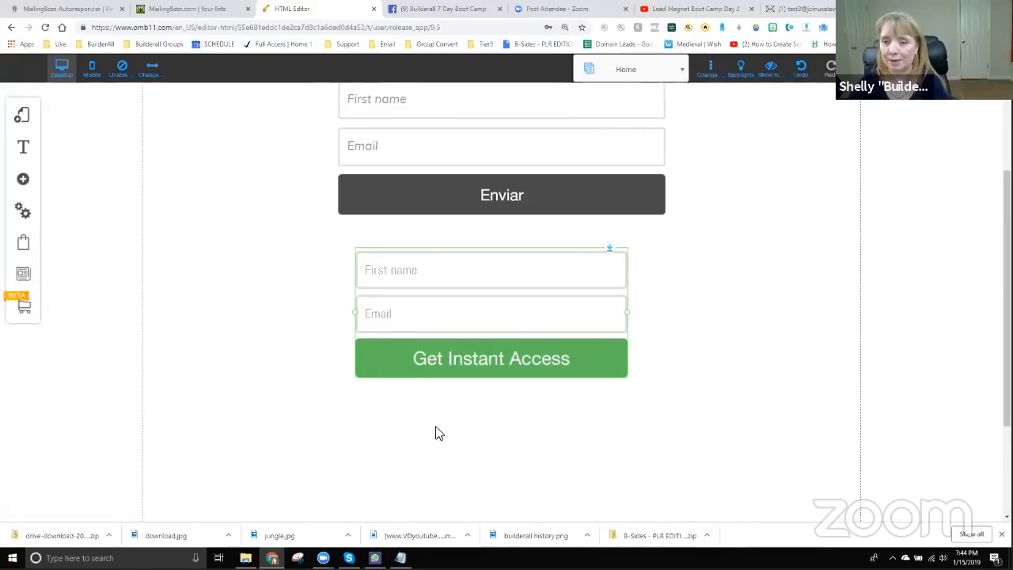
- Align the Submit, Enviar and Get Instant Access forms into one stacked column
{"action": "scroll", "coordinate": [474, 382], "scroll_direction": "up", "scroll_amount": 2}
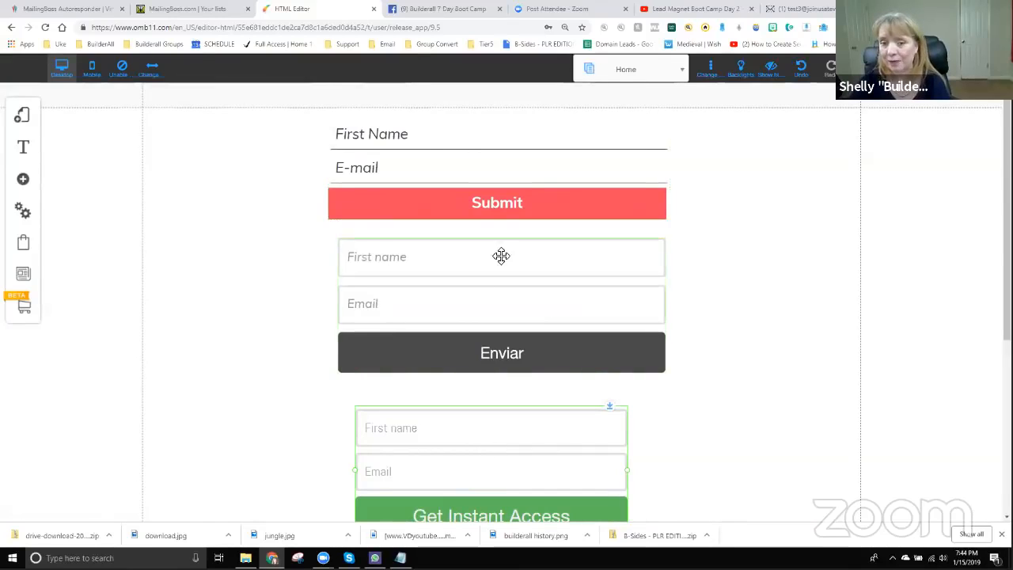
{"action": "mouse_move", "coordinate": [434, 154]}
{"action": "left_mouse_down"}
{"action": "mouse_move", "coordinate": [470, 167]}
{"action": "mouse_move", "coordinate": [453, 152]}
{"action": "left_mouse_up"}
{"action": "mouse_move", "coordinate": [472, 296]}
{"action": "left_mouse_down"}
{"action": "mouse_move", "coordinate": [495, 287]}
{"action": "mouse_move", "coordinate": [465, 308]}
{"action": "mouse_move", "coordinate": [475, 292]}
{"action": "left_mouse_up"}
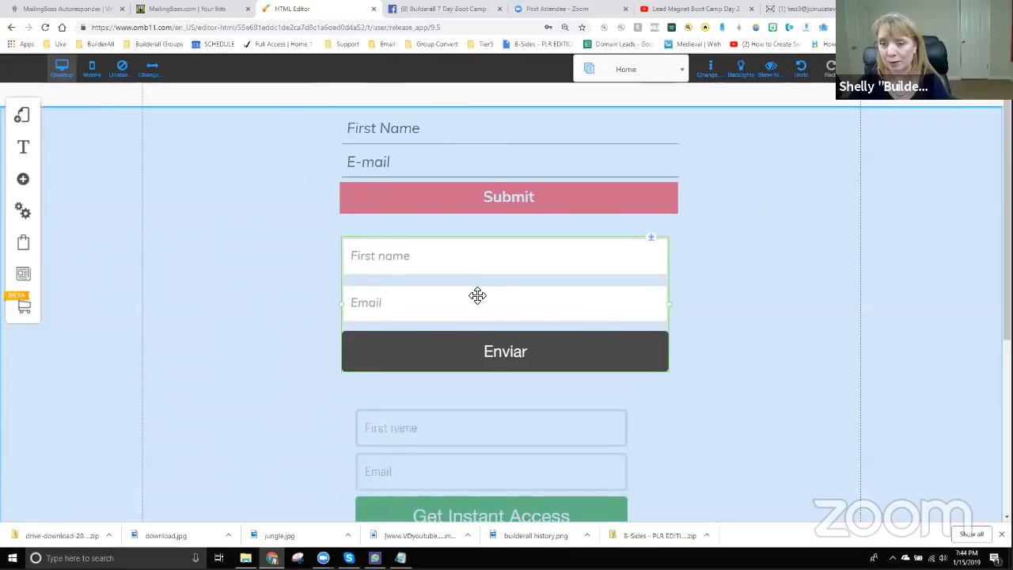
{"action": "mouse_move", "coordinate": [477, 295]}
{"action": "left_mouse_down"}
{"action": "mouse_move", "coordinate": [452, 280]}
{"action": "mouse_move", "coordinate": [472, 291]}
{"action": "left_mouse_up"}
{"action": "scroll", "coordinate": [466, 395], "scroll_direction": "down", "scroll_amount": 2}
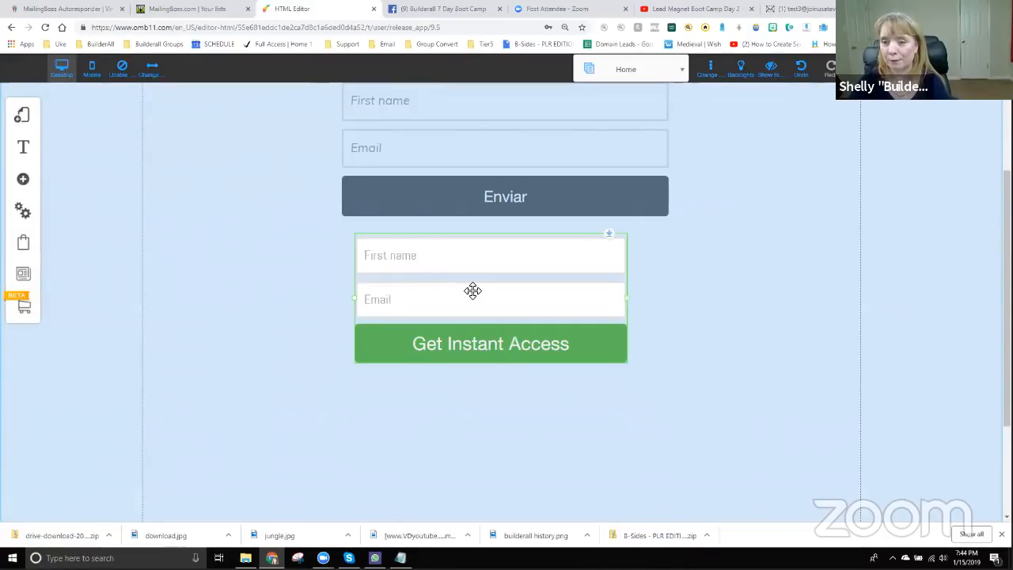
{"action": "left_click_drag", "start_coordinate": [473, 291], "coordinate": [473, 291]}
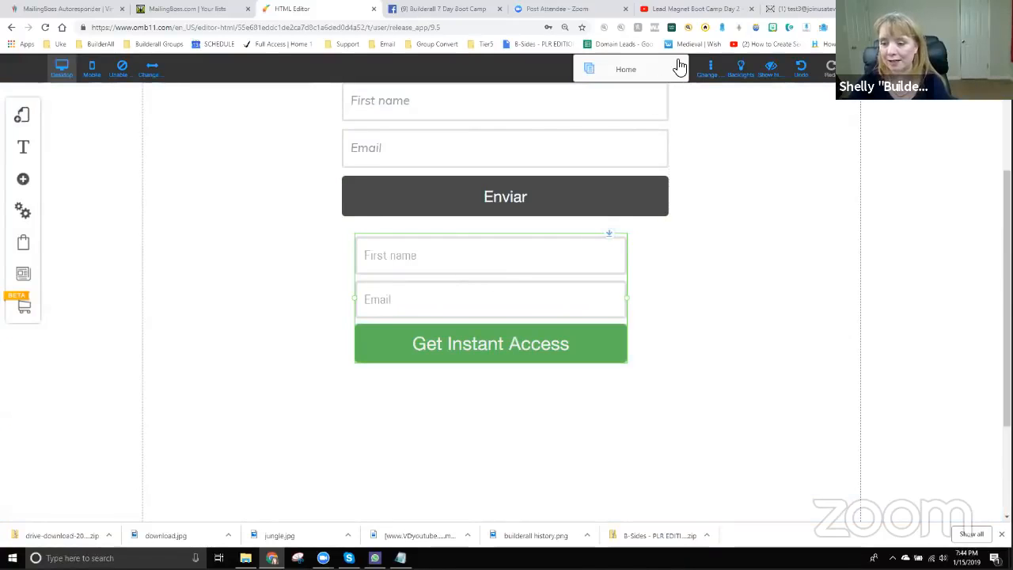
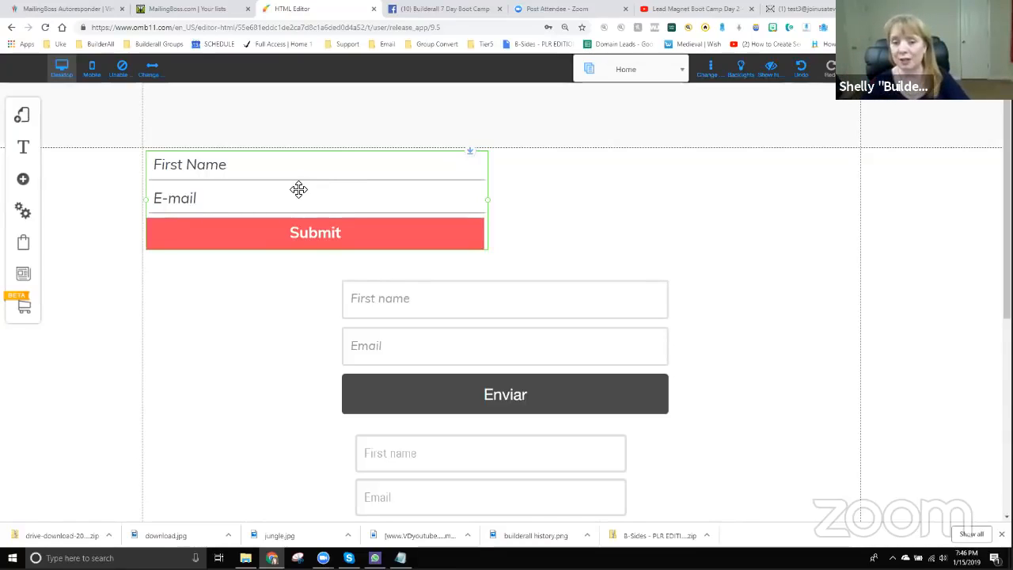
- Center the red Submit form on the page, then fit the Enviar form centered directly beneath it
{"action": "left_click_drag", "start_coordinate": [294, 189], "coordinate": [472, 191]}
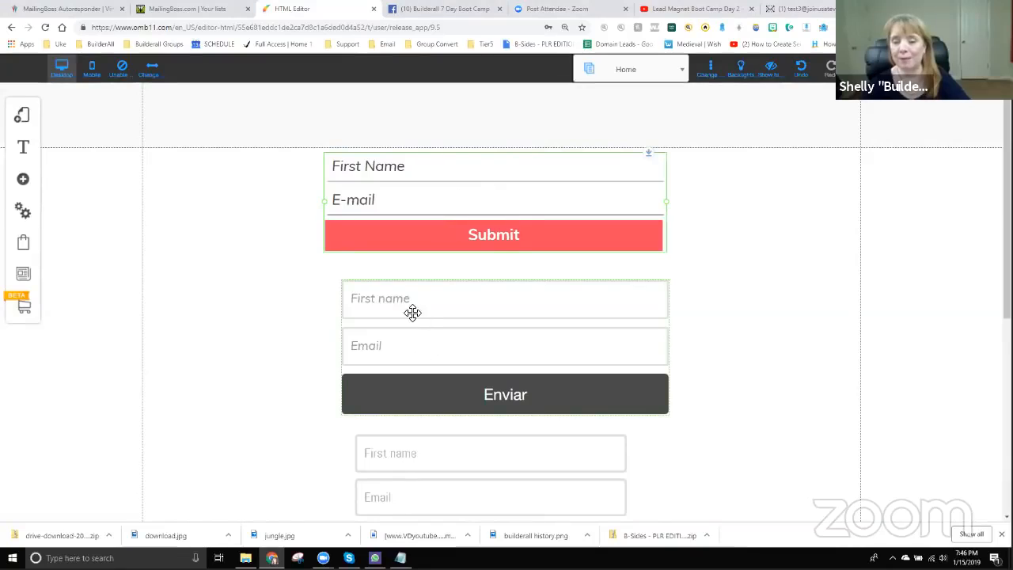
{"action": "mouse_move", "coordinate": [451, 328]}
{"action": "left_mouse_down"}
{"action": "mouse_move", "coordinate": [448, 337]}
{"action": "mouse_move", "coordinate": [466, 314]}
{"action": "mouse_move", "coordinate": [439, 314]}
{"action": "mouse_move", "coordinate": [447, 312]}
{"action": "left_mouse_up"}
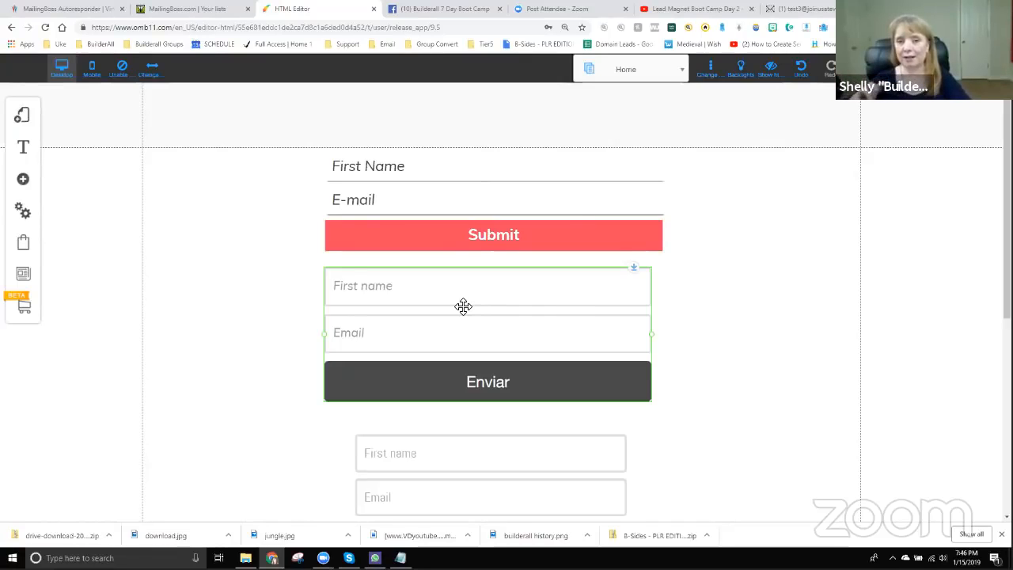
{"action": "left_click_drag", "start_coordinate": [463, 306], "coordinate": [464, 313]}
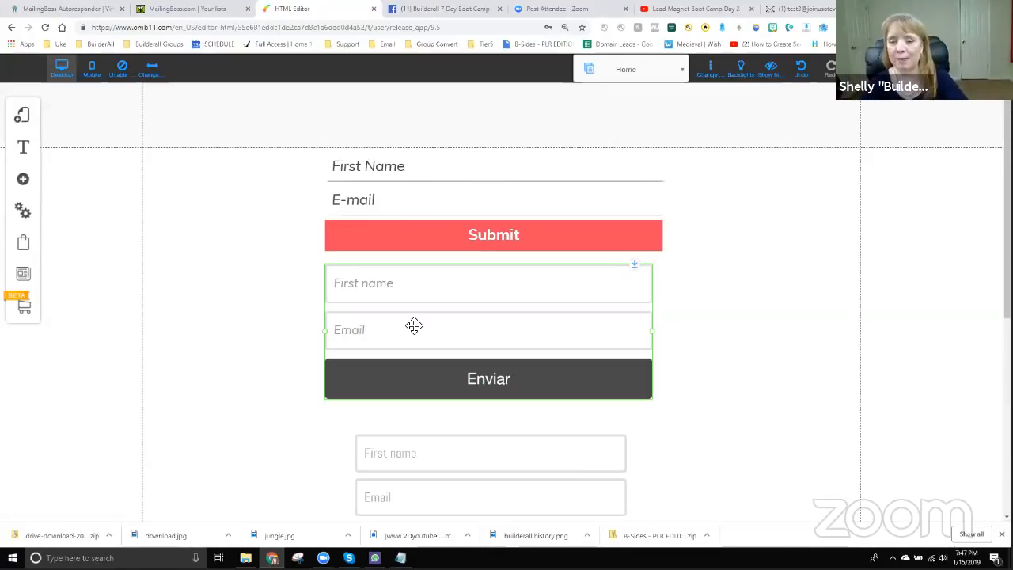
{"action": "left_click_drag", "start_coordinate": [432, 321], "coordinate": [475, 305]}
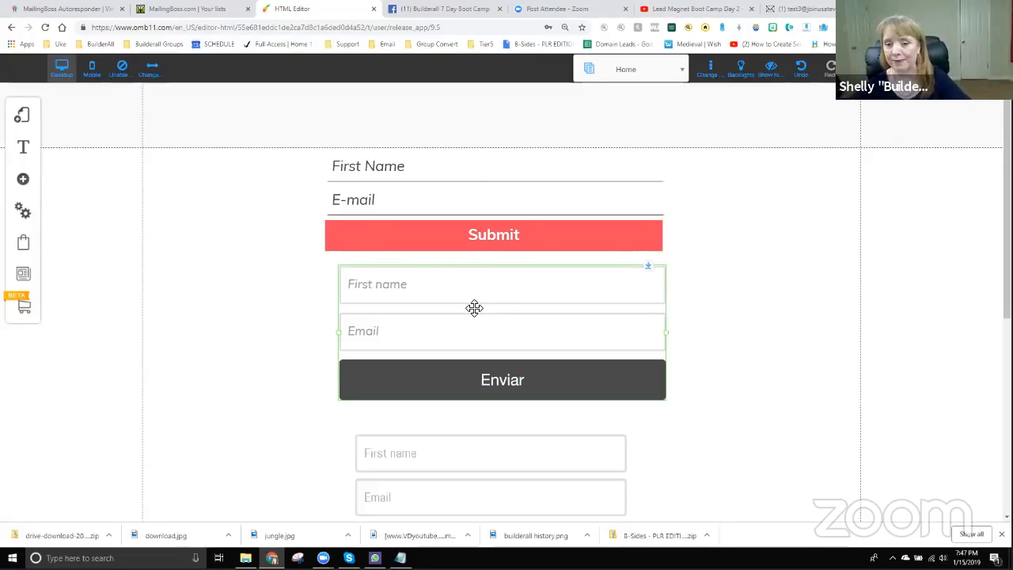
{"action": "mouse_move", "coordinate": [475, 308]}
{"action": "left_mouse_down"}
{"action": "mouse_move", "coordinate": [493, 325]}
{"action": "mouse_move", "coordinate": [502, 309]}
{"action": "mouse_move", "coordinate": [461, 327]}
{"action": "mouse_move", "coordinate": [482, 319]}
{"action": "mouse_move", "coordinate": [461, 362]}
{"action": "mouse_move", "coordinate": [474, 319]}
{"action": "left_mouse_up"}
- Nudge the green Get Instant Access form right and up to sit centered under Enviar
{"action": "scroll", "coordinate": [506, 374], "scroll_direction": "down", "scroll_amount": 2}
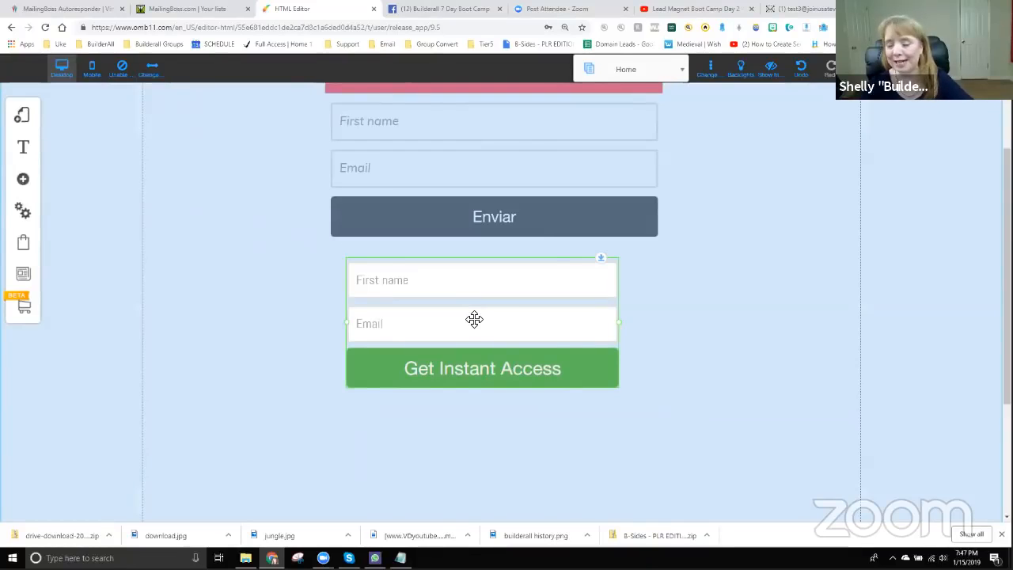
{"action": "left_click_drag", "start_coordinate": [474, 319], "coordinate": [488, 322]}
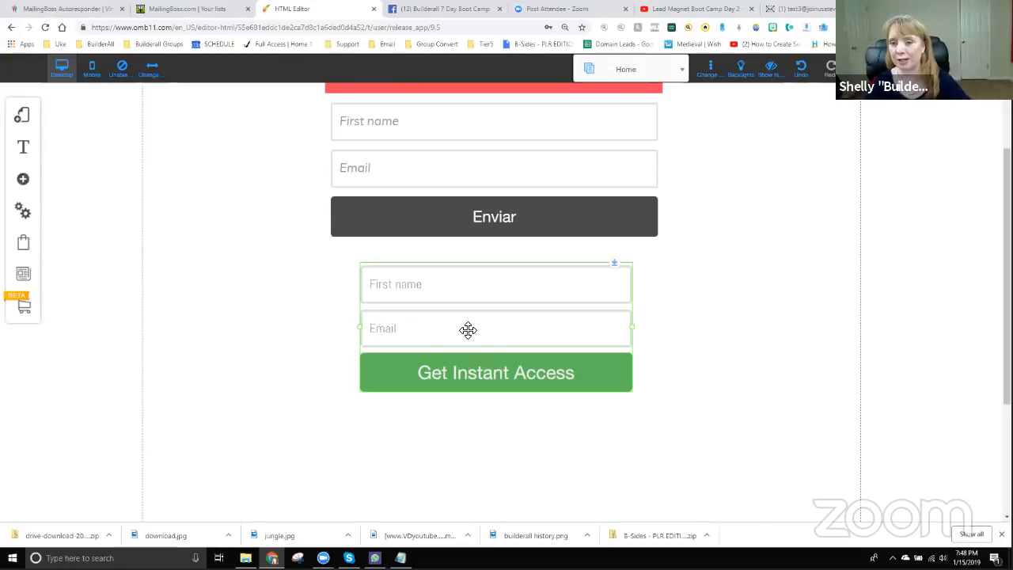
{"action": "mouse_move", "coordinate": [493, 322]}
{"action": "left_mouse_down"}
{"action": "mouse_move", "coordinate": [501, 315]}
{"action": "mouse_move", "coordinate": [470, 341]}
{"action": "mouse_move", "coordinate": [488, 309]}
{"action": "left_mouse_up"}
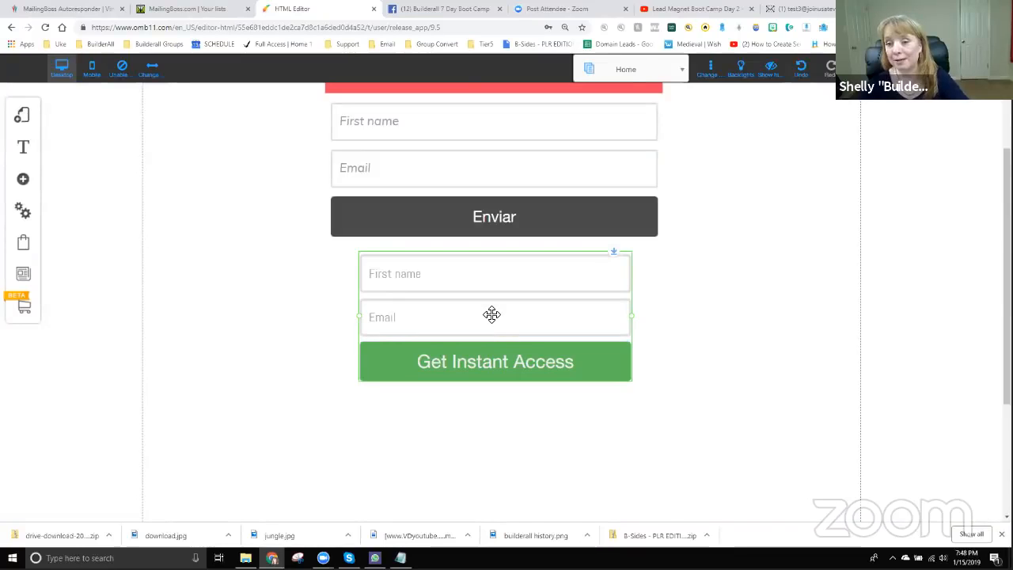
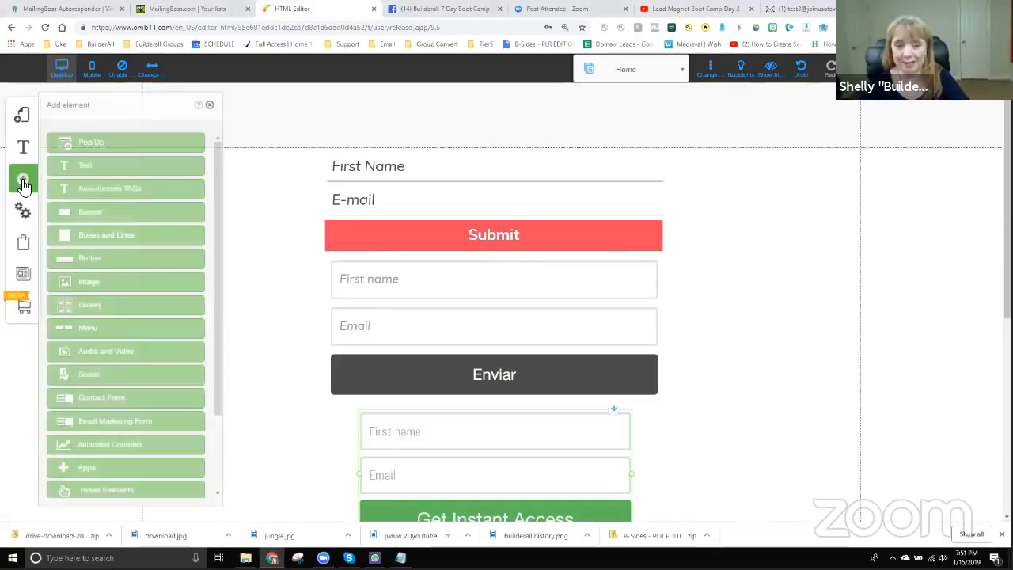
- Show the My Pop Ups list from the Add element panel
{"action": "left_click", "coordinate": [101, 144]}
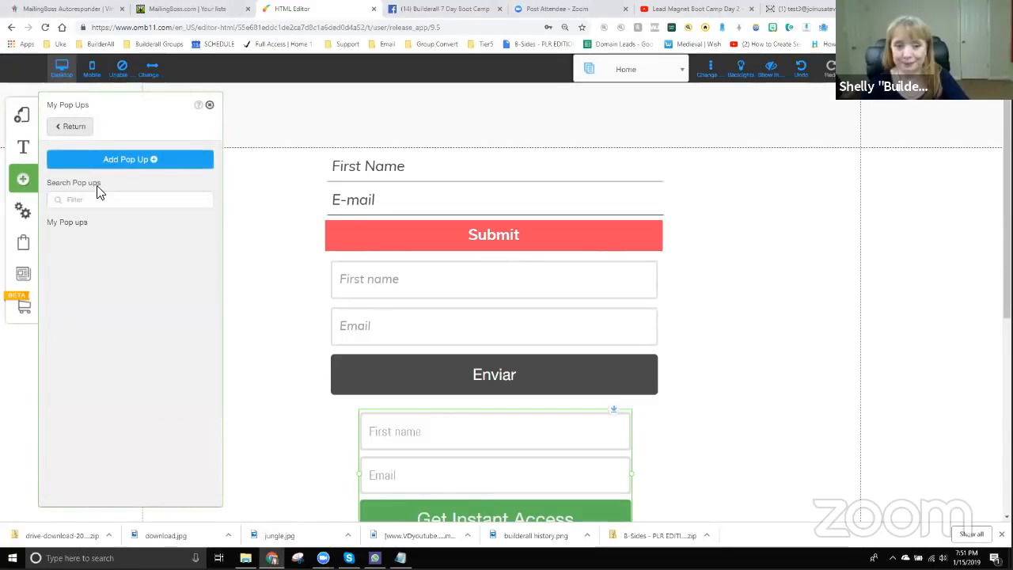
- Add a new pop-up titled 'Jorge'
{"action": "left_click", "coordinate": [129, 161]}
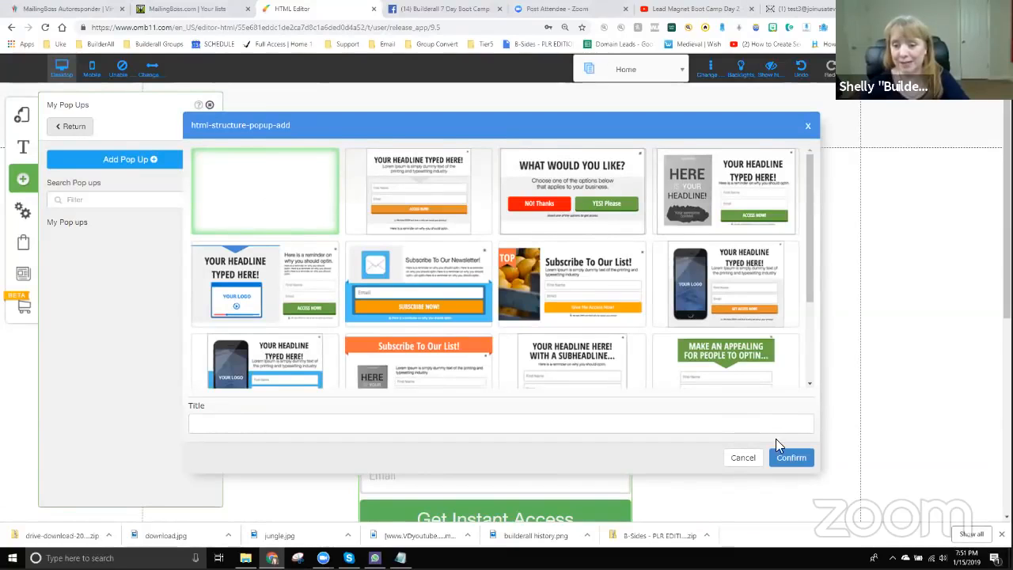
{"action": "left_click", "coordinate": [791, 459]}
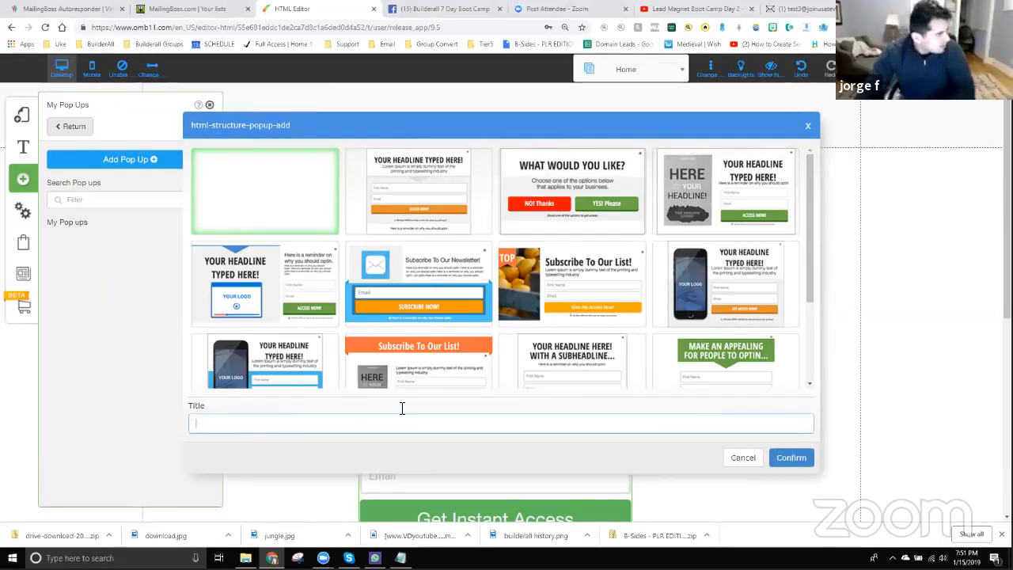
{"action": "type", "text": "Jorge"}
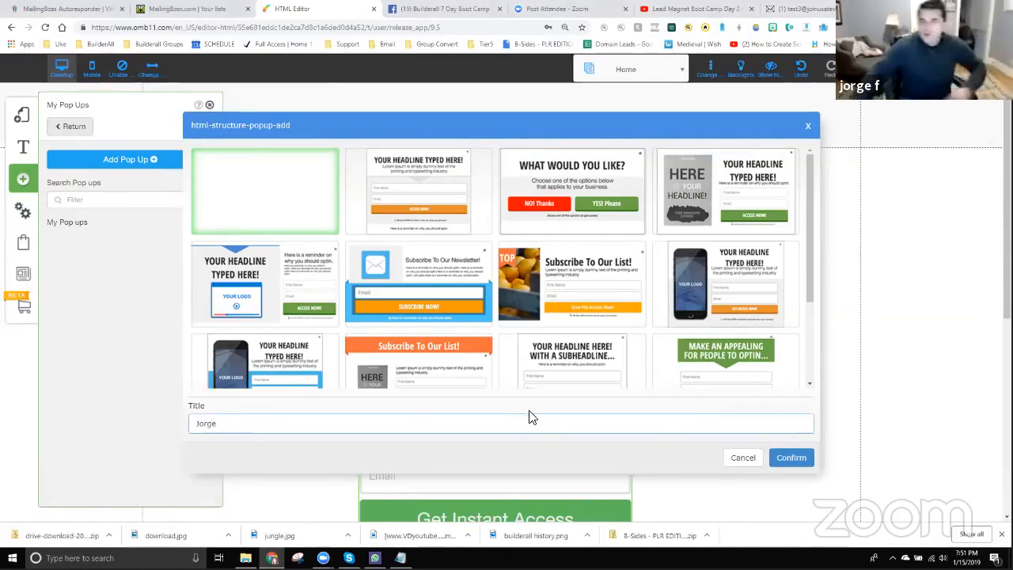
{"action": "left_click", "coordinate": [779, 457]}
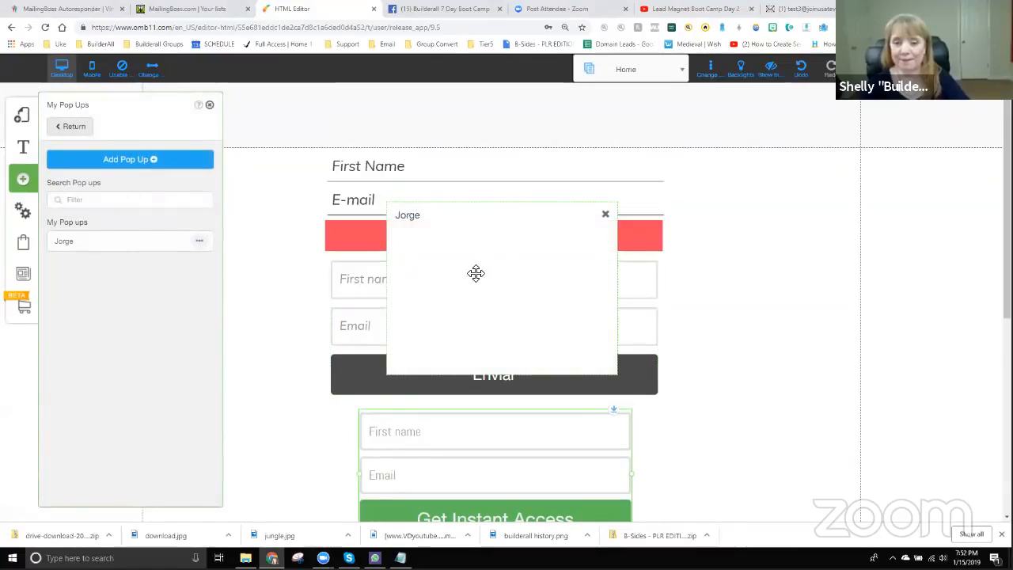
- Move the Jorge pop-up up and left and enlarge it over the page's forms
{"action": "left_click_drag", "start_coordinate": [518, 243], "coordinate": [433, 192]}
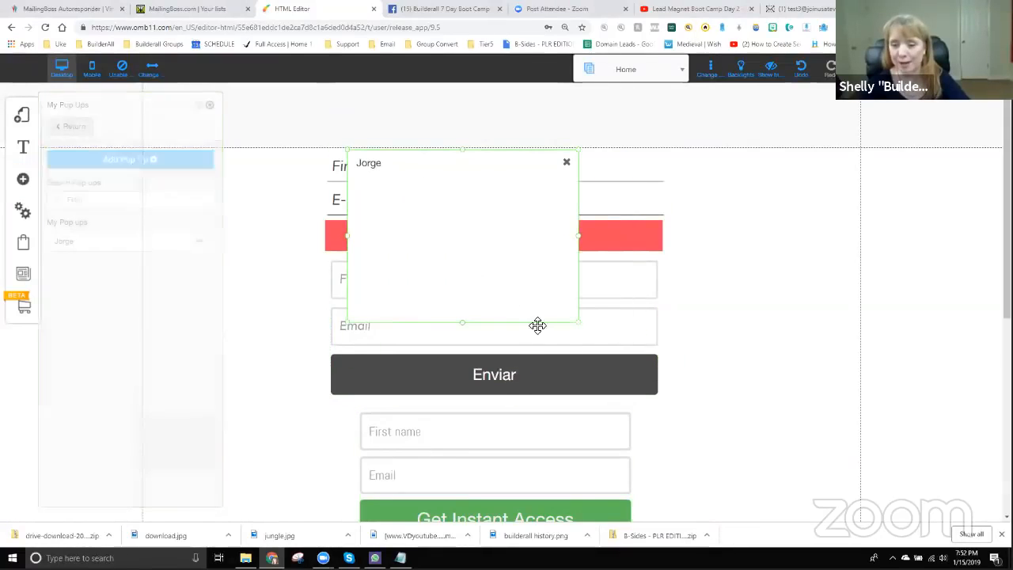
{"action": "left_click_drag", "start_coordinate": [577, 327], "coordinate": [771, 464]}
{"action": "left_click_drag", "start_coordinate": [609, 315], "coordinate": [561, 298]}
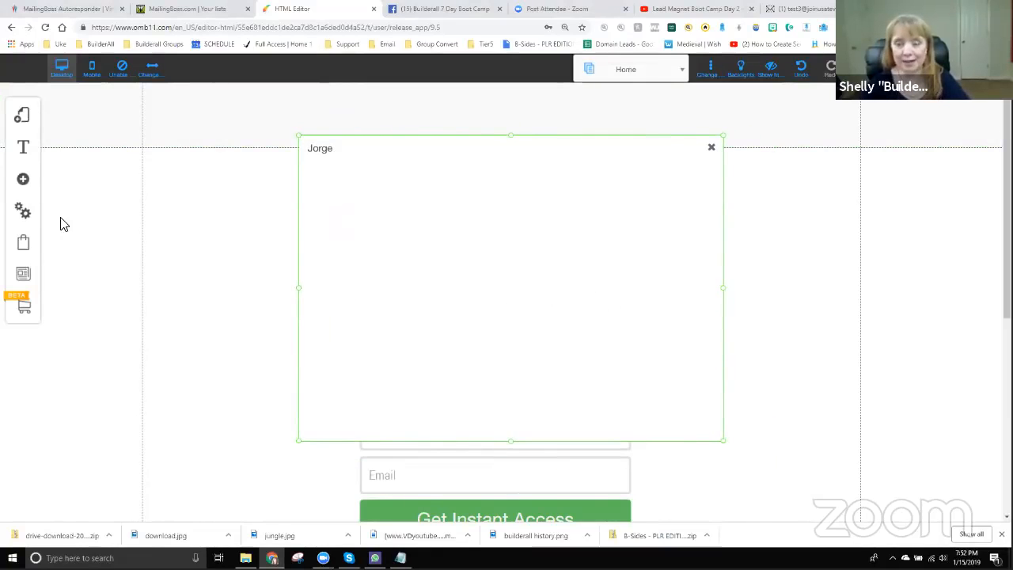
{"action": "left_click", "coordinate": [25, 182]}
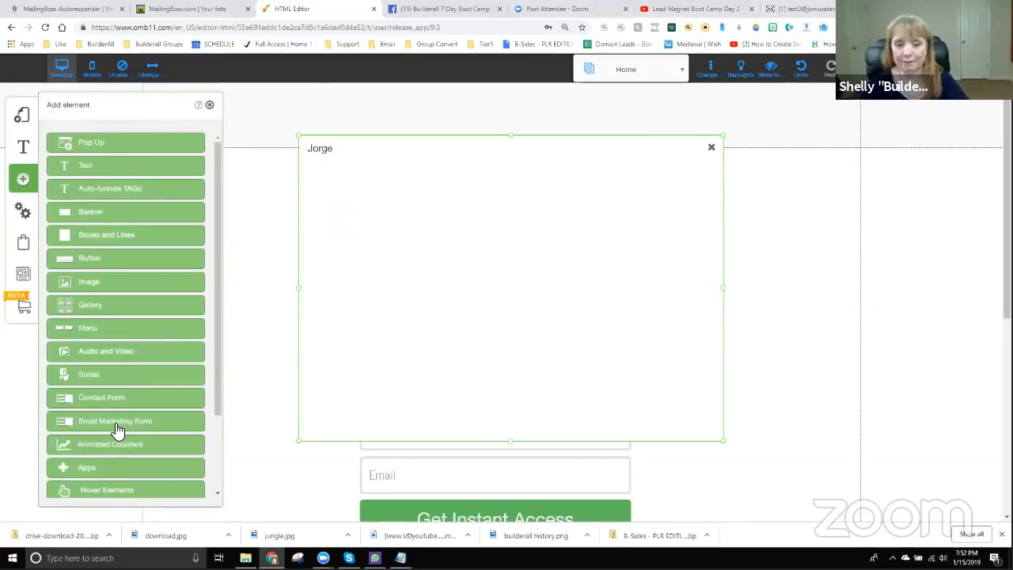
- Insert the Get Instant Access email marketing form and drag it into the Jorge pop-up
{"action": "left_click", "coordinate": [117, 428]}
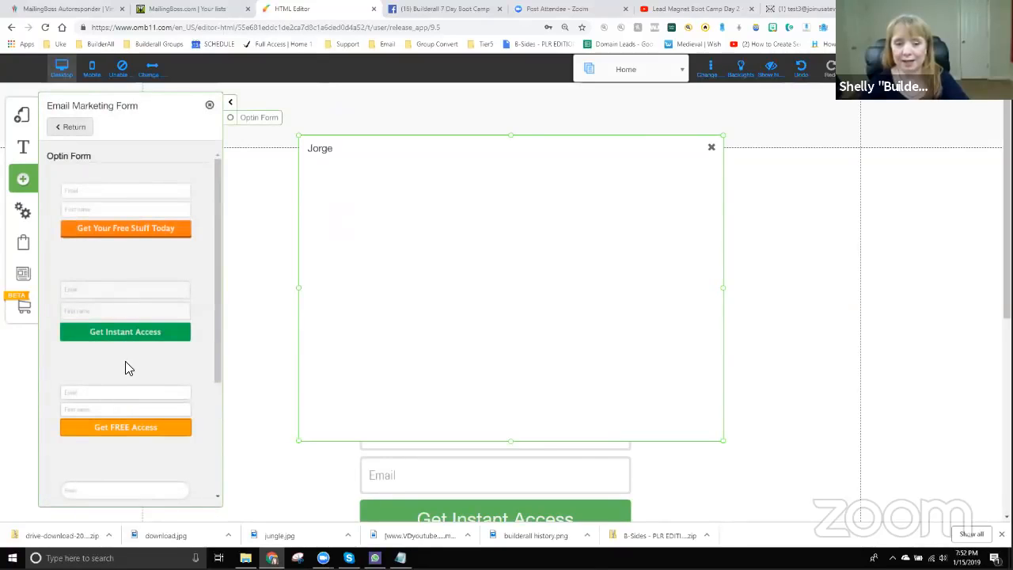
{"action": "scroll", "coordinate": [128, 372], "scroll_direction": "down", "scroll_amount": 5}
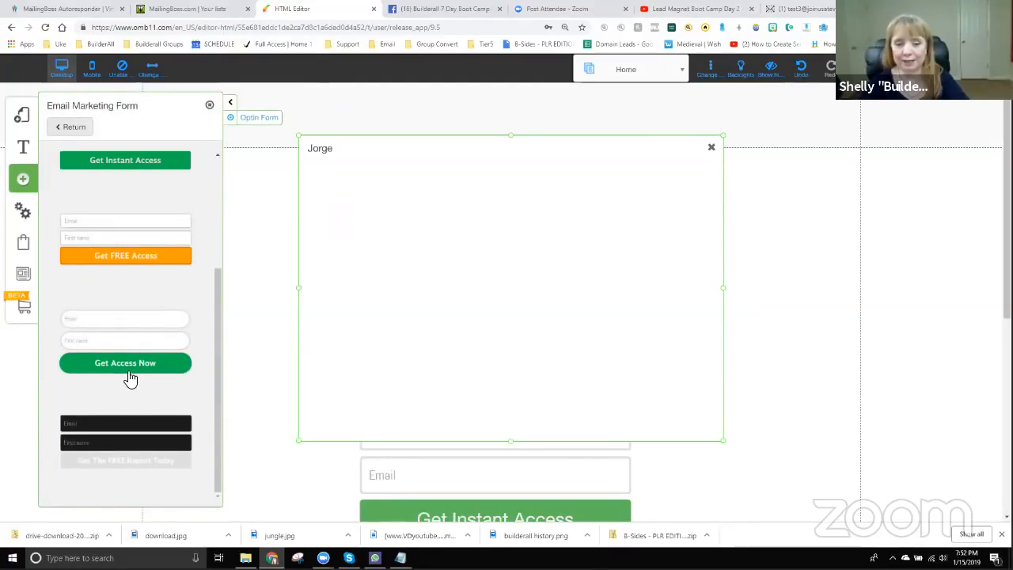
{"action": "scroll", "coordinate": [126, 316], "scroll_direction": "up", "scroll_amount": 5}
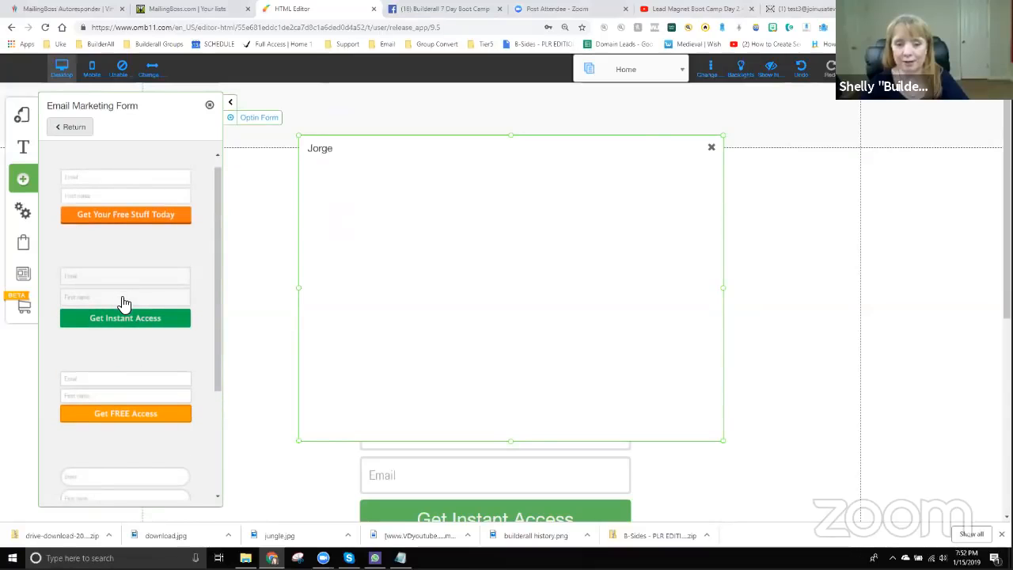
{"action": "left_click", "coordinate": [123, 301]}
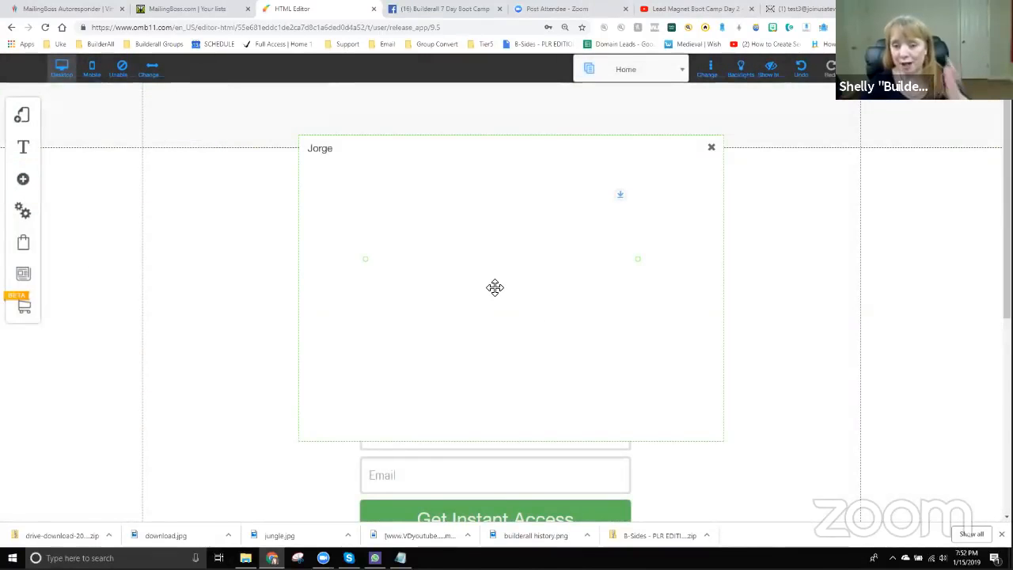
{"action": "left_click", "coordinate": [548, 293]}
{"action": "left_click_drag", "start_coordinate": [549, 293], "coordinate": [694, 291]}
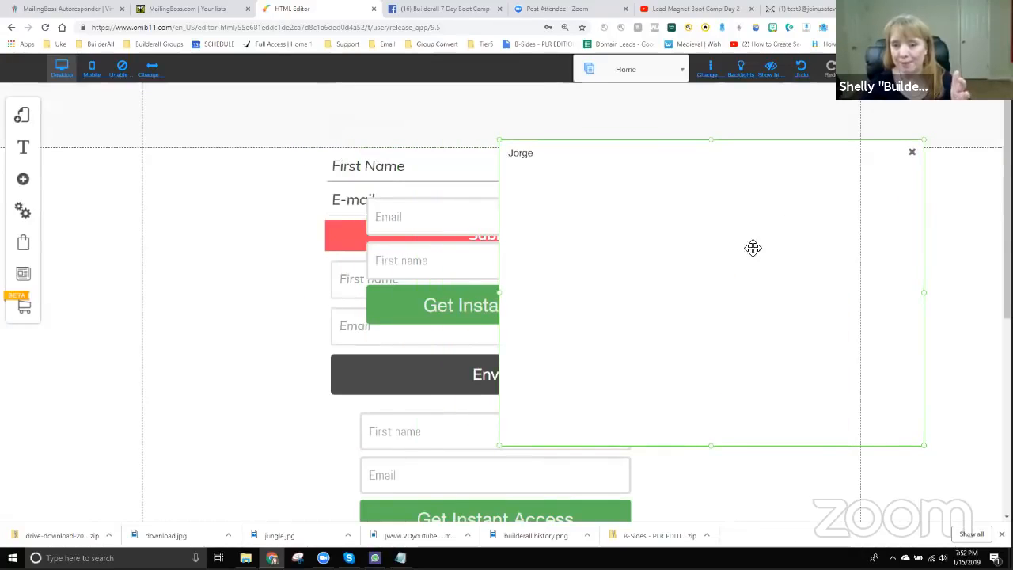
{"action": "left_click_drag", "start_coordinate": [458, 230], "coordinate": [647, 262]}
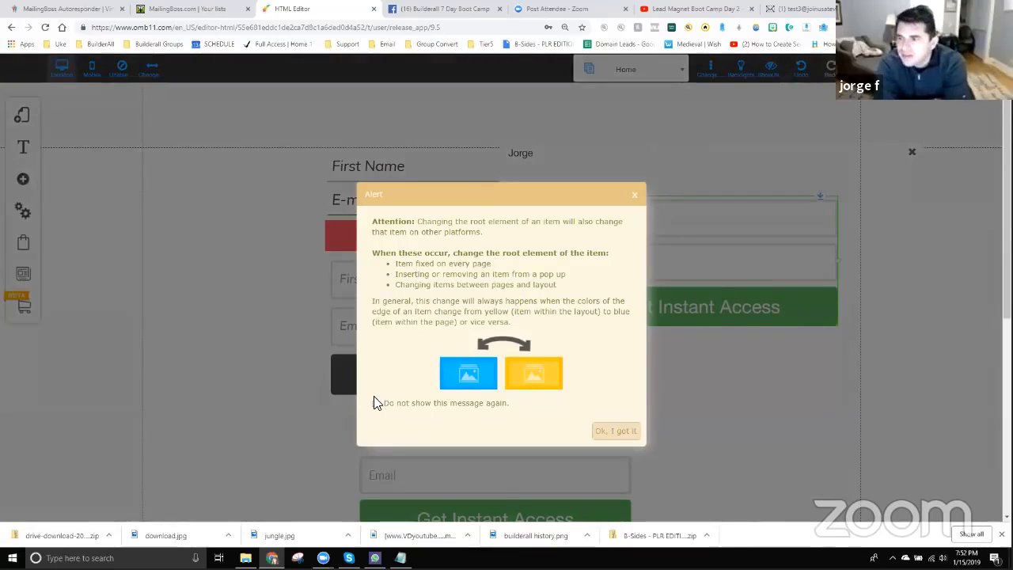
{"action": "left_click", "coordinate": [620, 433]}
- Shift the Jorge pop-up left and nudge its opt-in form slightly down
{"action": "left_click_drag", "start_coordinate": [733, 182], "coordinate": [513, 163]}
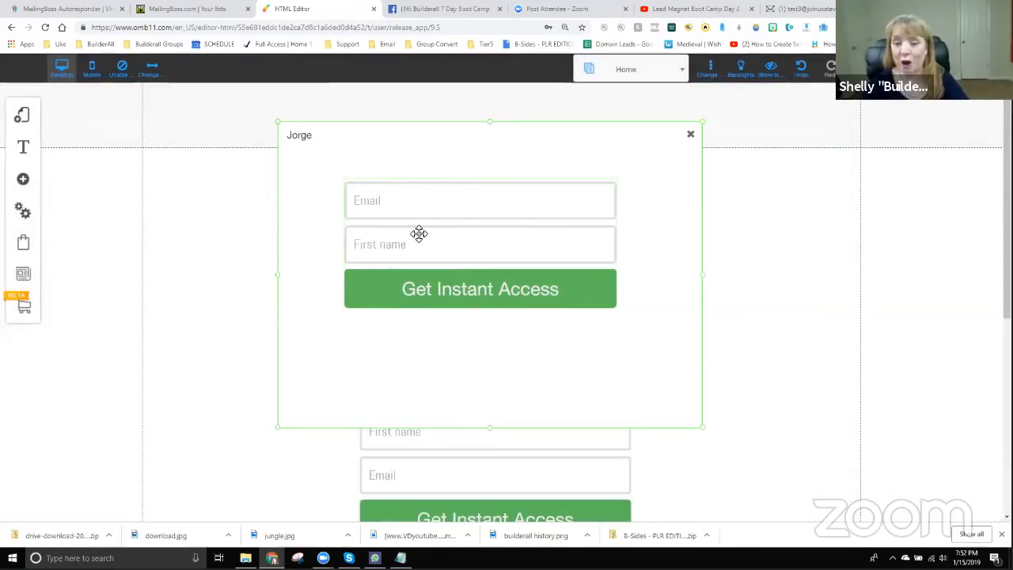
{"action": "left_click_drag", "start_coordinate": [479, 261], "coordinate": [480, 271]}
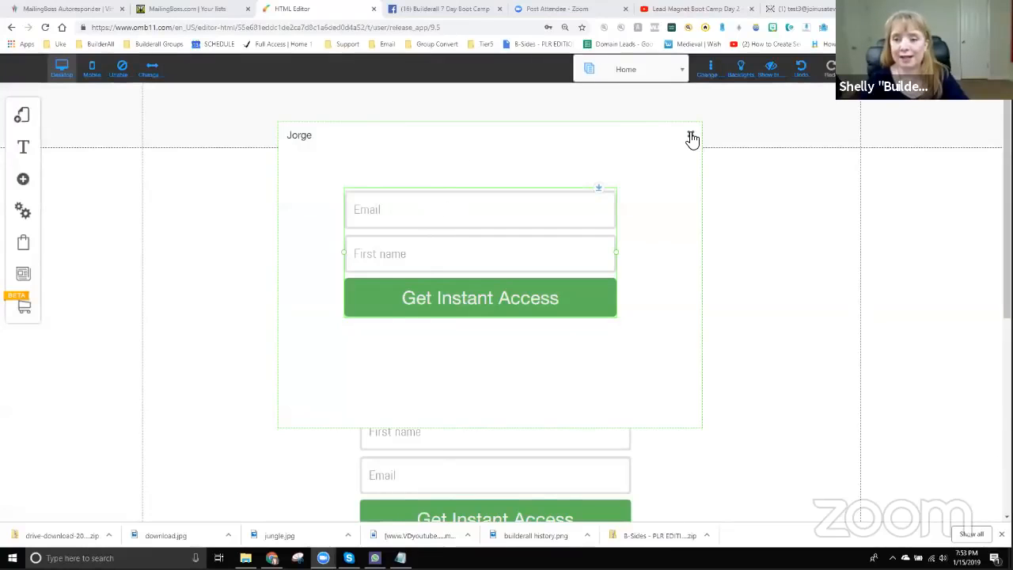
- Open the Change URL redirect settings for the page's green Get Instant Access form
{"action": "left_click", "coordinate": [690, 137]}
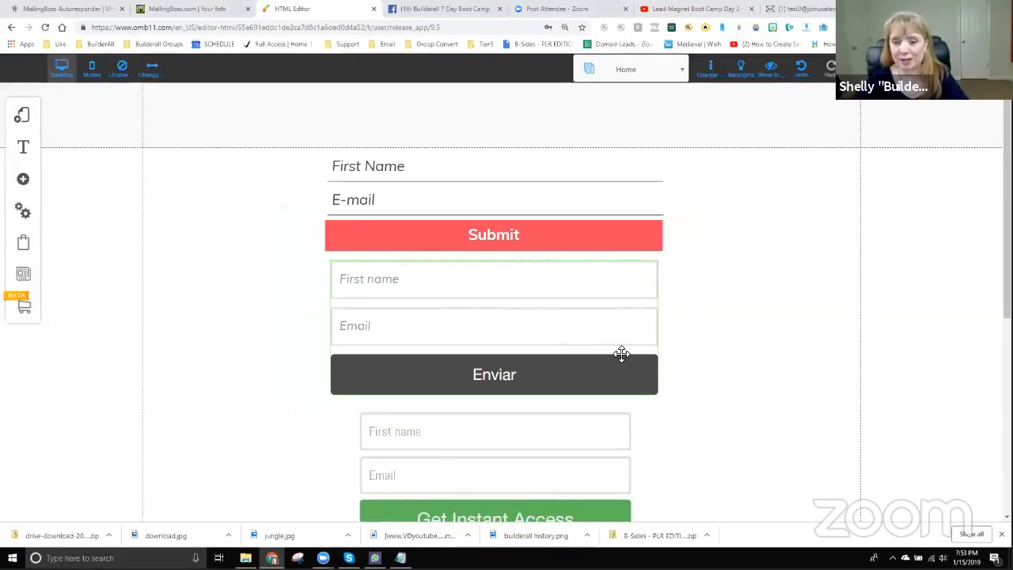
{"action": "scroll", "coordinate": [441, 339], "scroll_direction": "down", "scroll_amount": 4}
{"action": "left_click_drag", "start_coordinate": [459, 222], "coordinate": [461, 312]}
{"action": "left_click", "coordinate": [466, 311]}
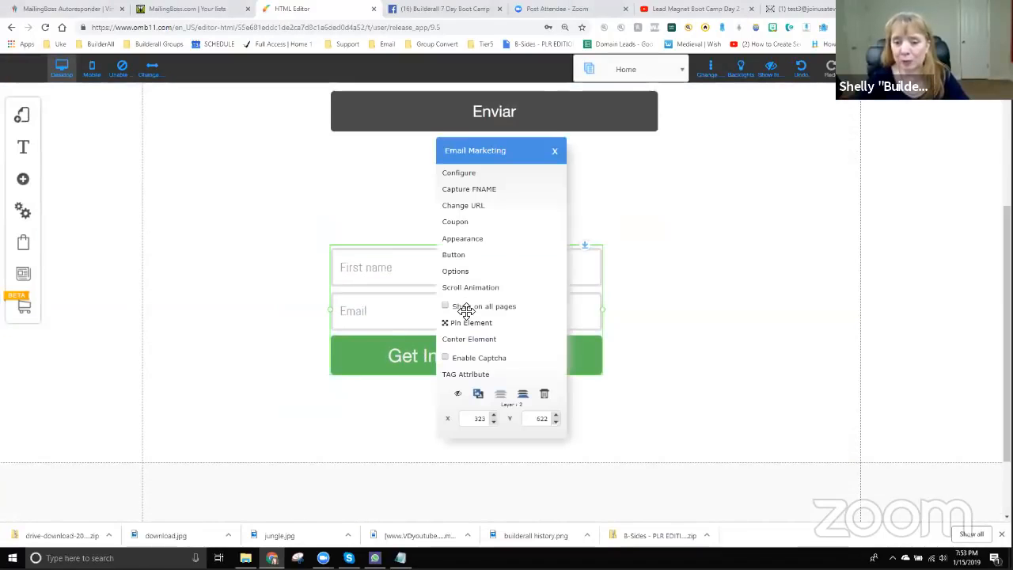
{"action": "left_click", "coordinate": [475, 205]}
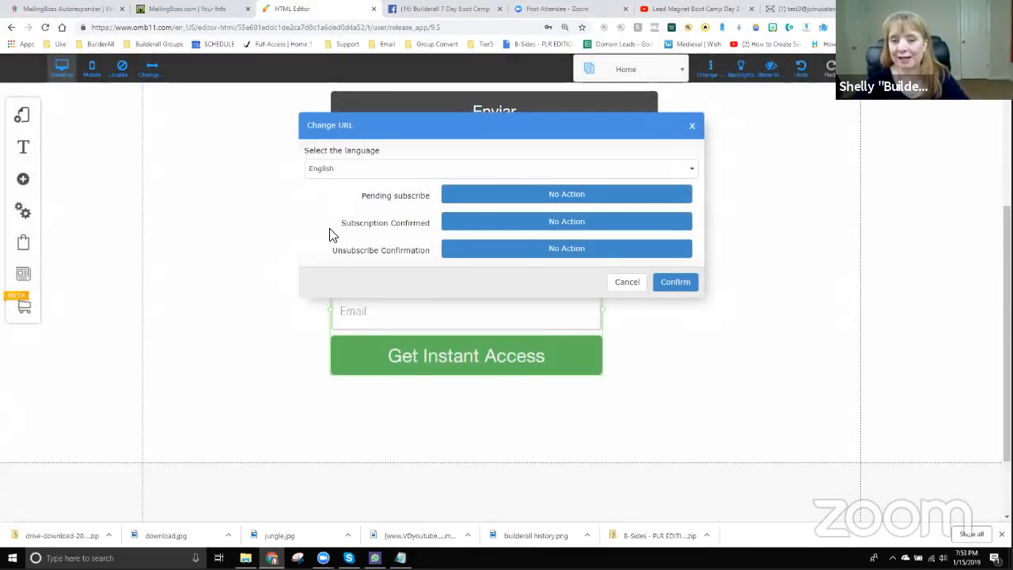